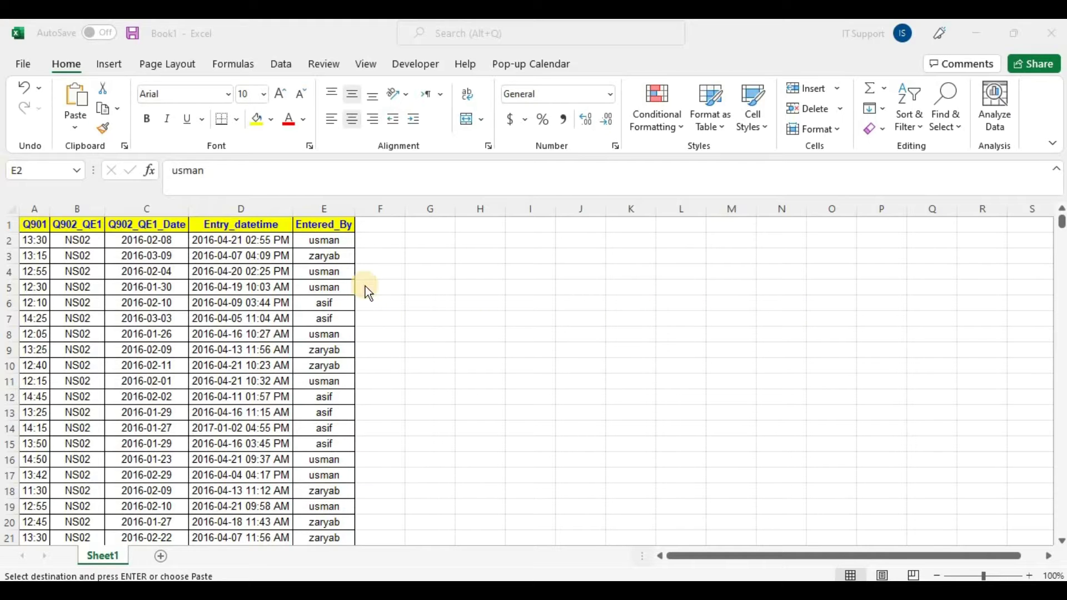
Step: Look through the names in the Entered_By column, including rows further down the sheet
{"action": "left_click", "coordinate": [327, 241]}
{"action": "left_click", "coordinate": [333, 392]}
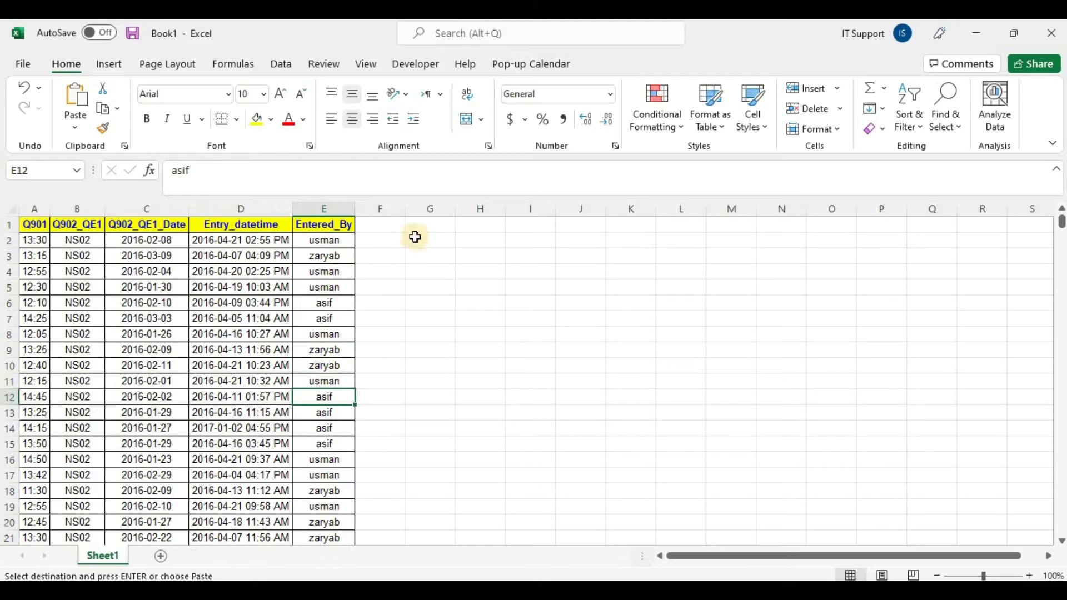
{"action": "left_click", "coordinate": [323, 255]}
{"action": "left_click", "coordinate": [325, 240]}
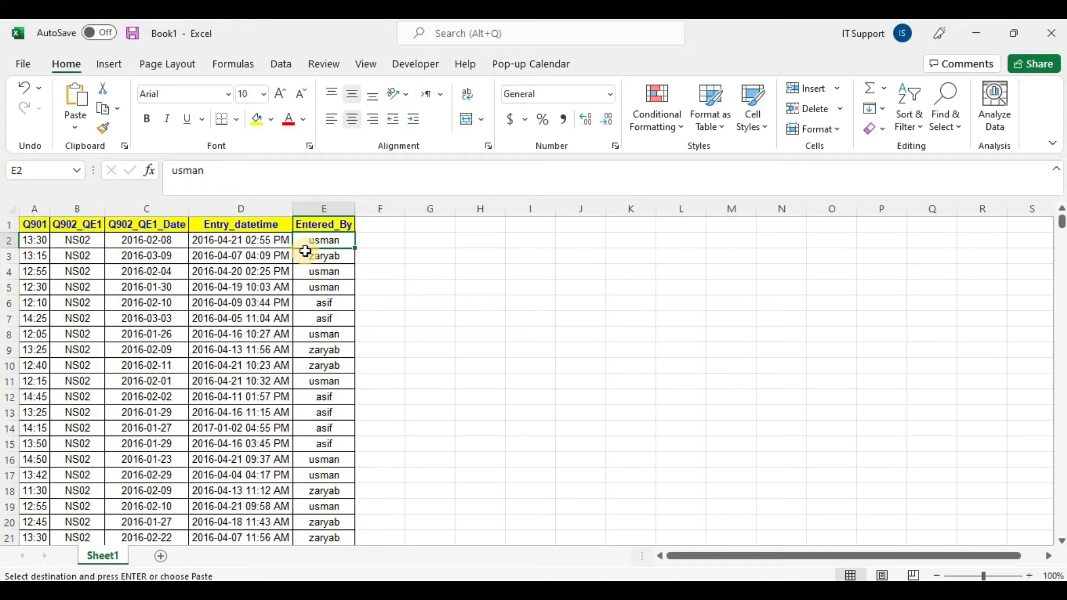
{"action": "left_click", "coordinate": [325, 208]}
{"action": "left_click", "coordinate": [325, 317]}
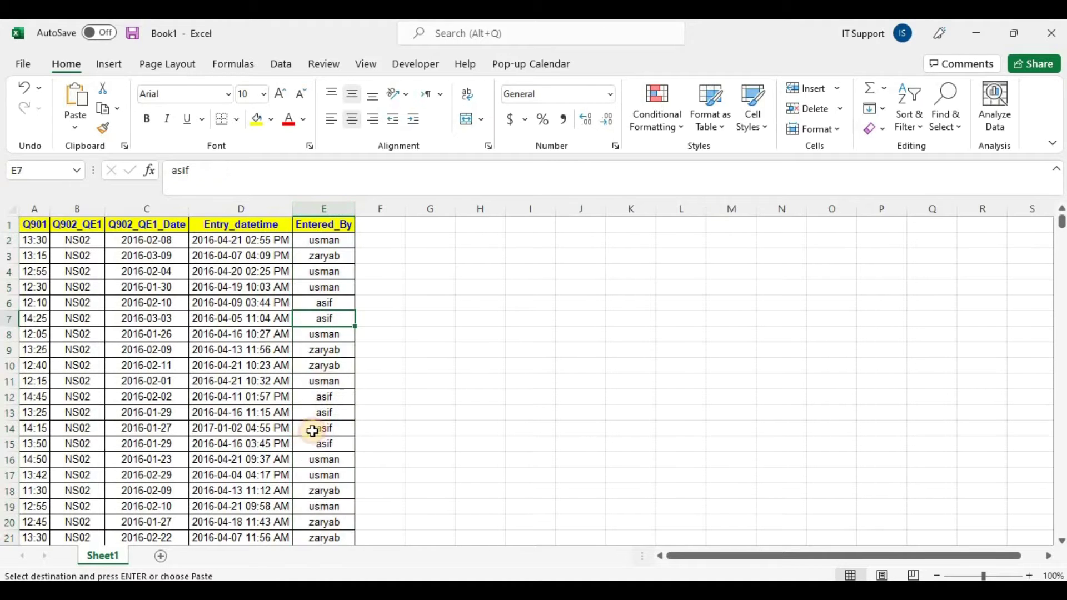
{"action": "scroll", "coordinate": [311, 439], "scroll_direction": "down", "scroll_amount": 11}
{"action": "left_click", "coordinate": [328, 396]}
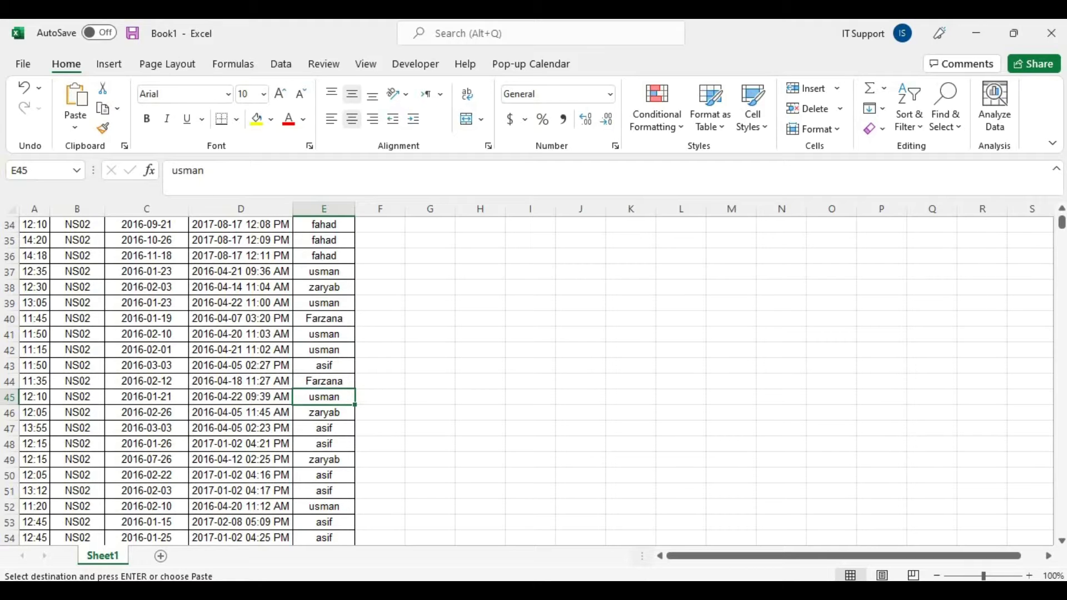
Step: Enter =UPPER(E2) in cell F2 and fill the formula down column F for all data rows
{"action": "key", "text": "ctrl+Up"}
{"action": "key", "text": "Right"}
{"action": "key", "text": "Down"}
{"action": "type", "text": "="}
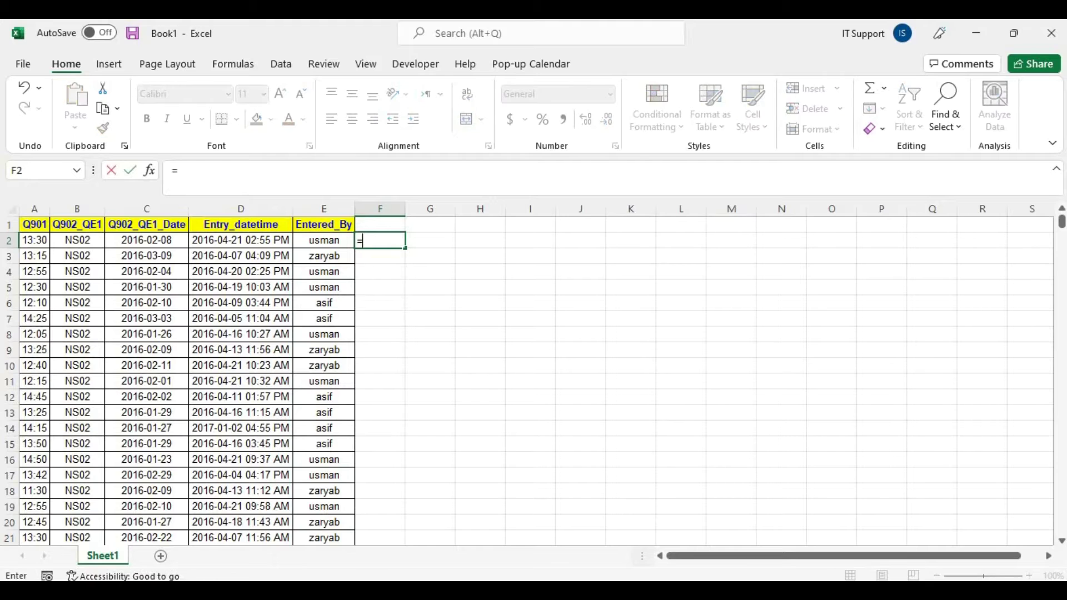
{"action": "type", "text": "upp"}
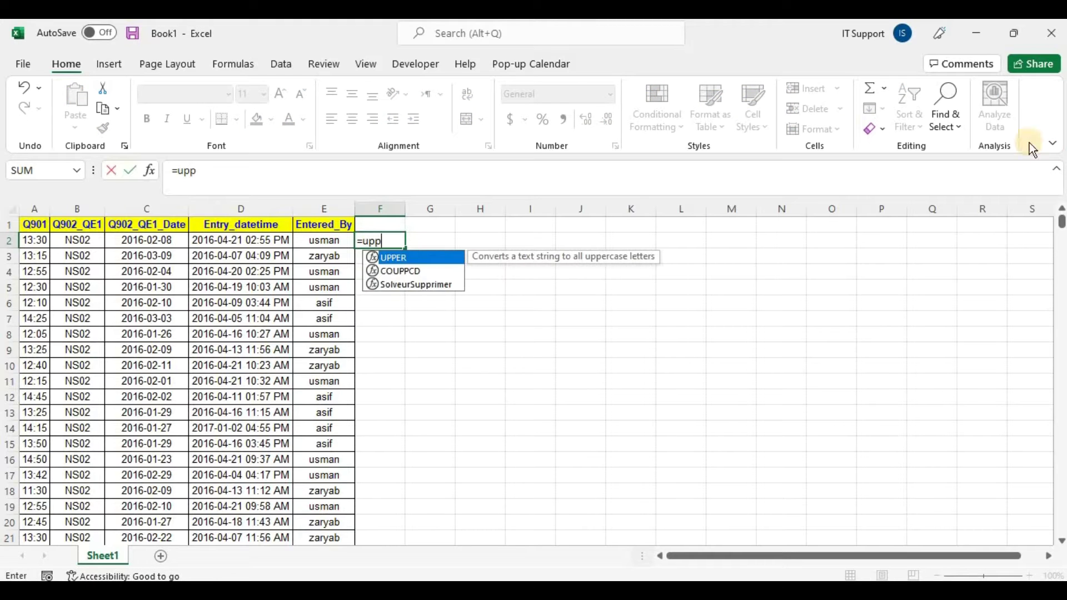
{"action": "left_click", "coordinate": [400, 259]}
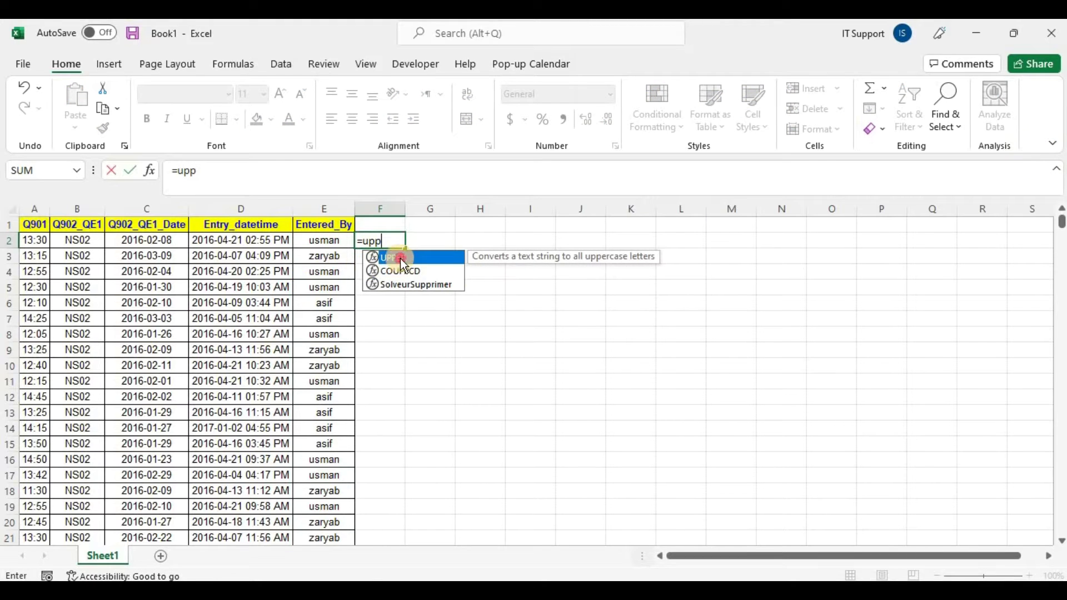
{"action": "left_click", "coordinate": [328, 243]}
{"action": "type", "text": ")"}
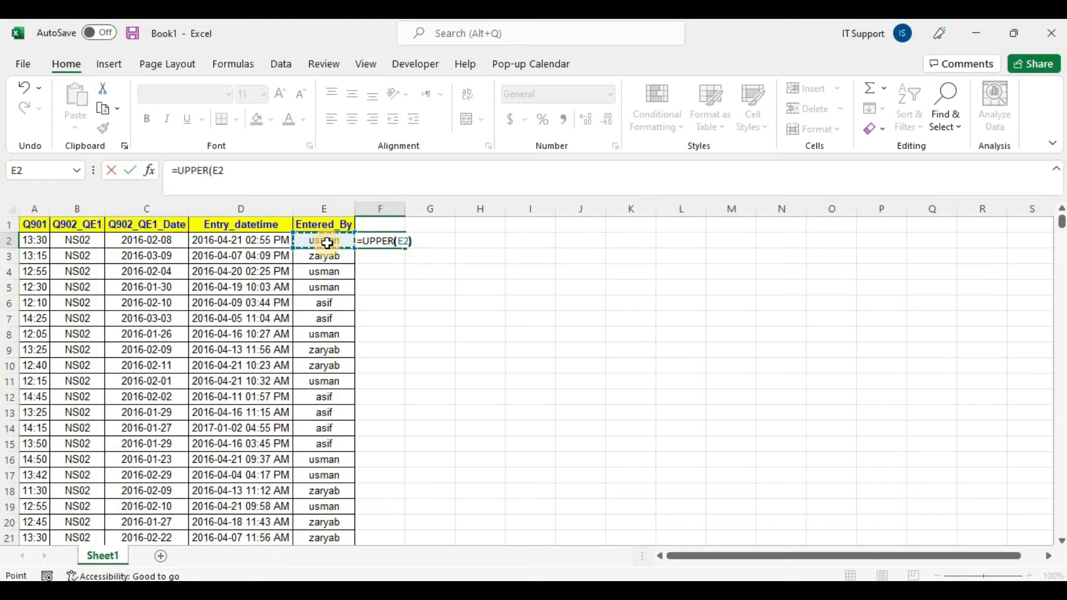
{"action": "key", "text": "Return"}
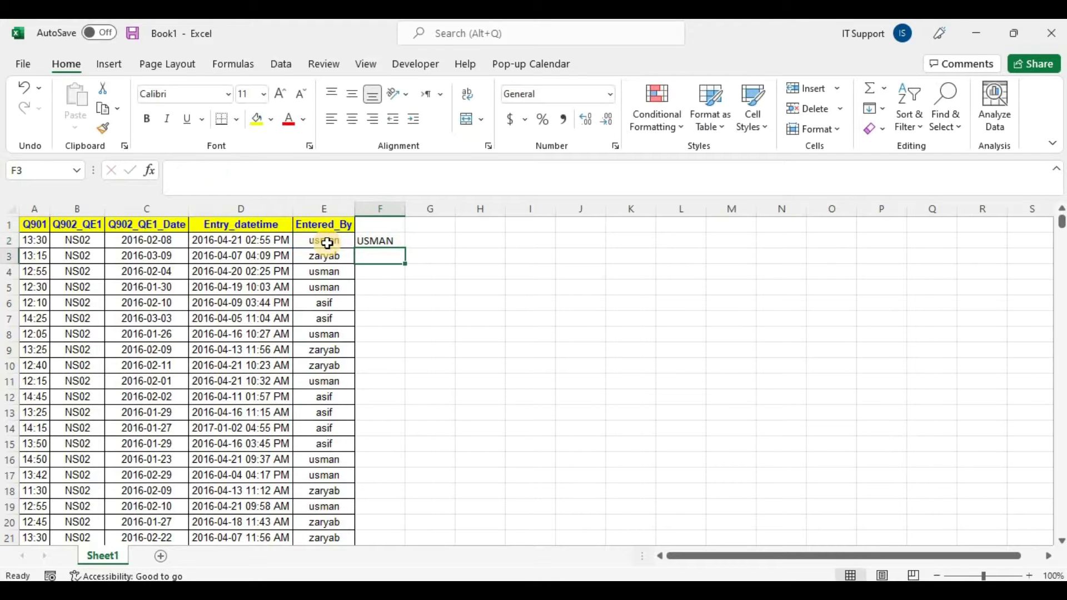
{"action": "left_click", "coordinate": [375, 242]}
{"action": "double_click", "coordinate": [404, 248]}
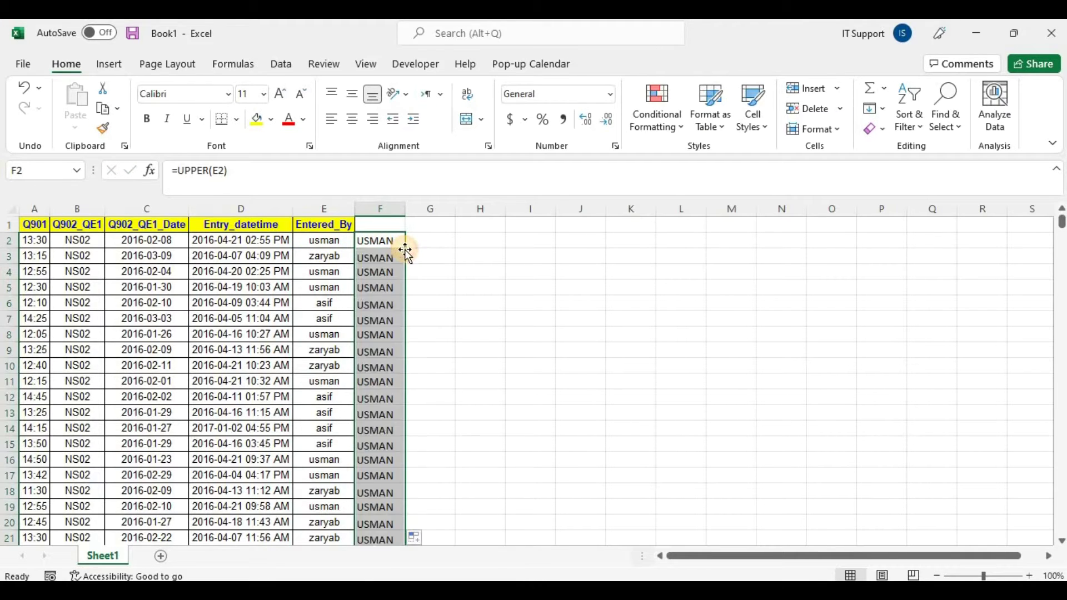
Step: Delete column F containing the uppercase formulas
{"action": "left_click", "coordinate": [388, 211]}
{"action": "right_click", "coordinate": [384, 211]}
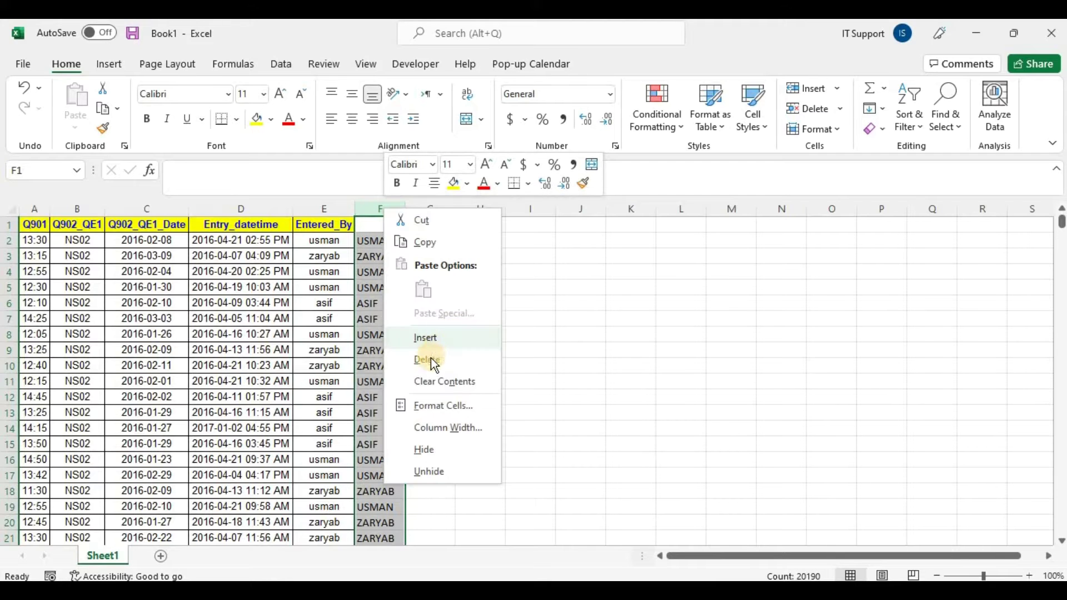
{"action": "left_click", "coordinate": [428, 358]}
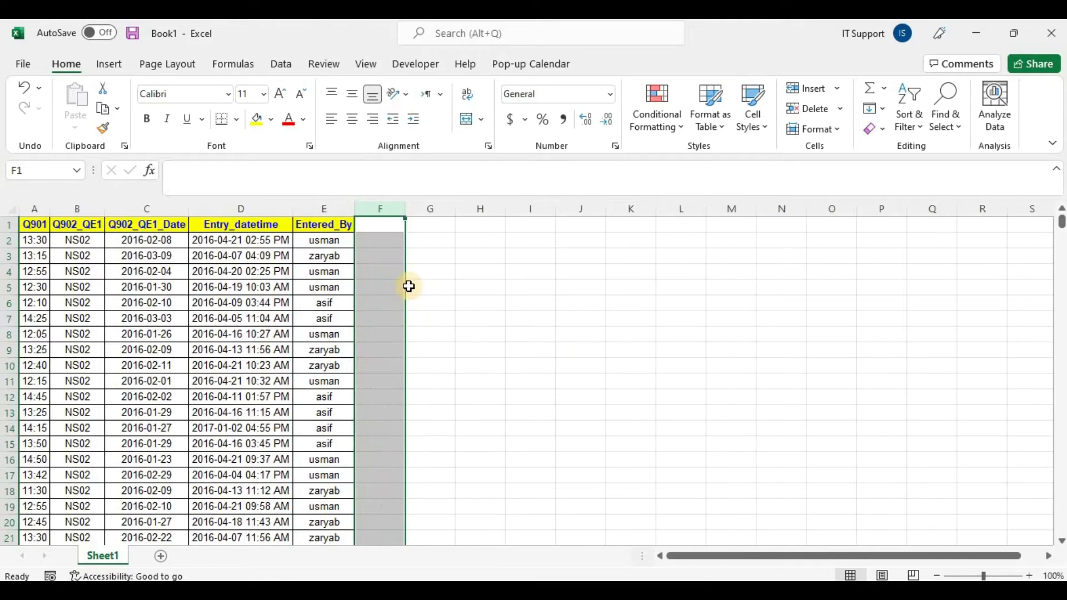
{"action": "left_click", "coordinate": [383, 257]}
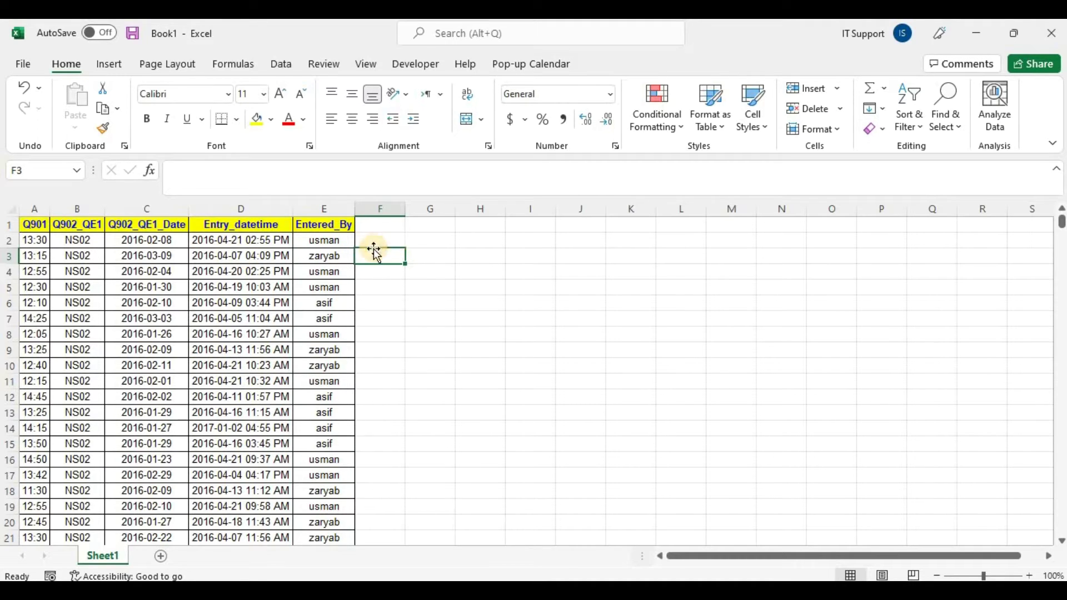
Step: Select all Entered_By names from E2 to the last row and set their font to CONFORMITY PERSONAL USE
{"action": "left_click", "coordinate": [338, 243]}
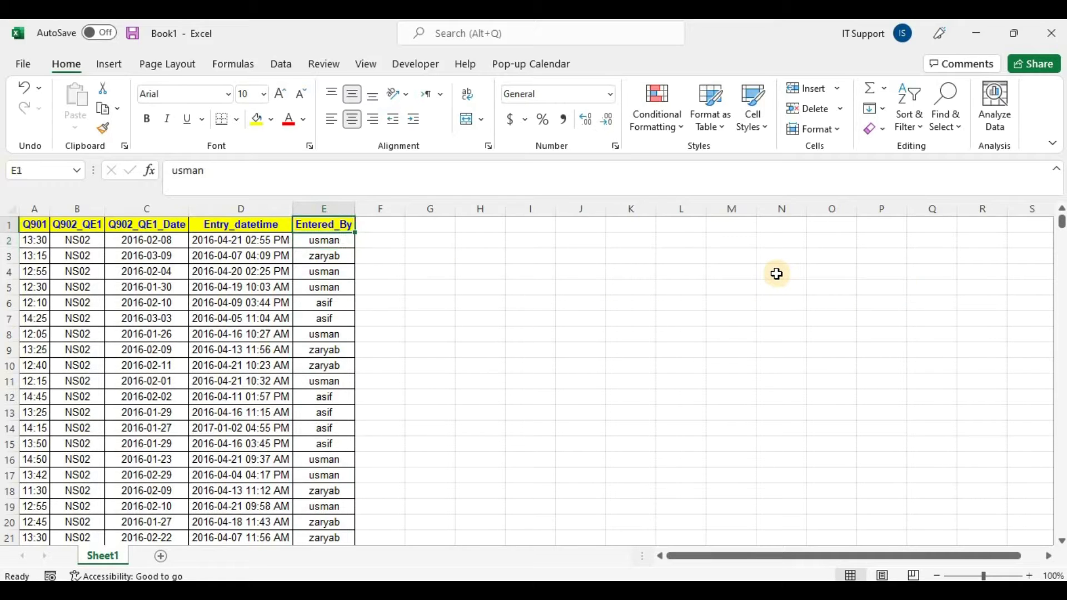
{"action": "key", "text": "Up"}
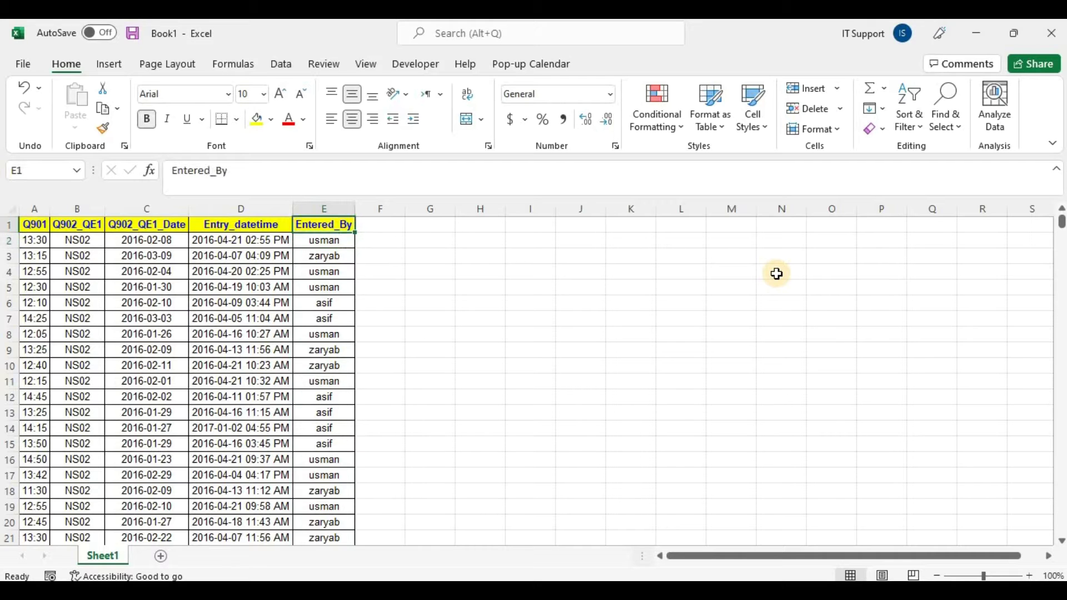
{"action": "key", "text": "Down"}
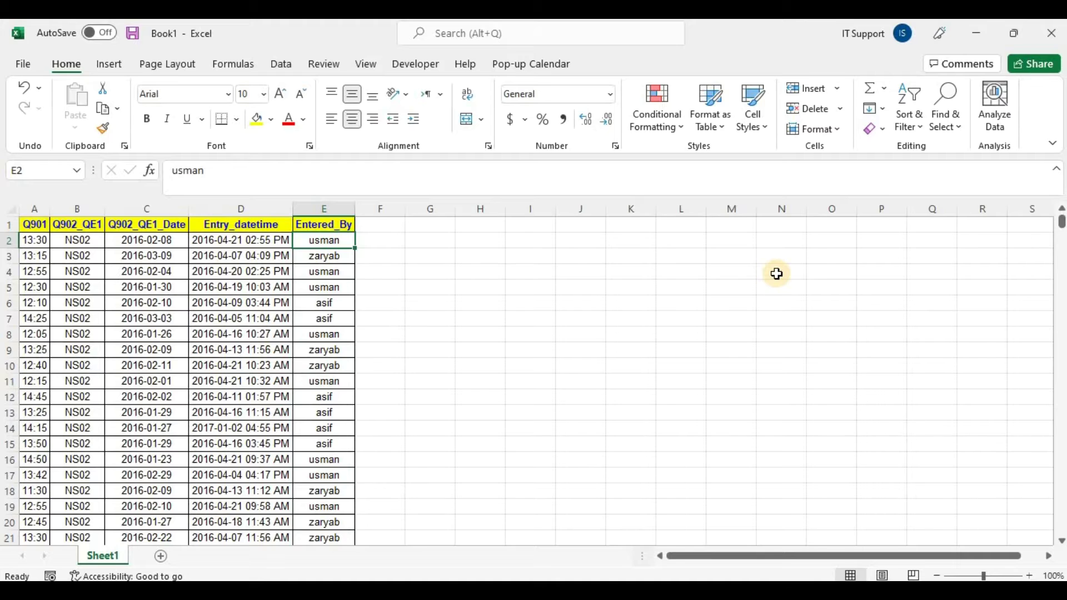
{"action": "key", "text": "ctrl+shift+Down"}
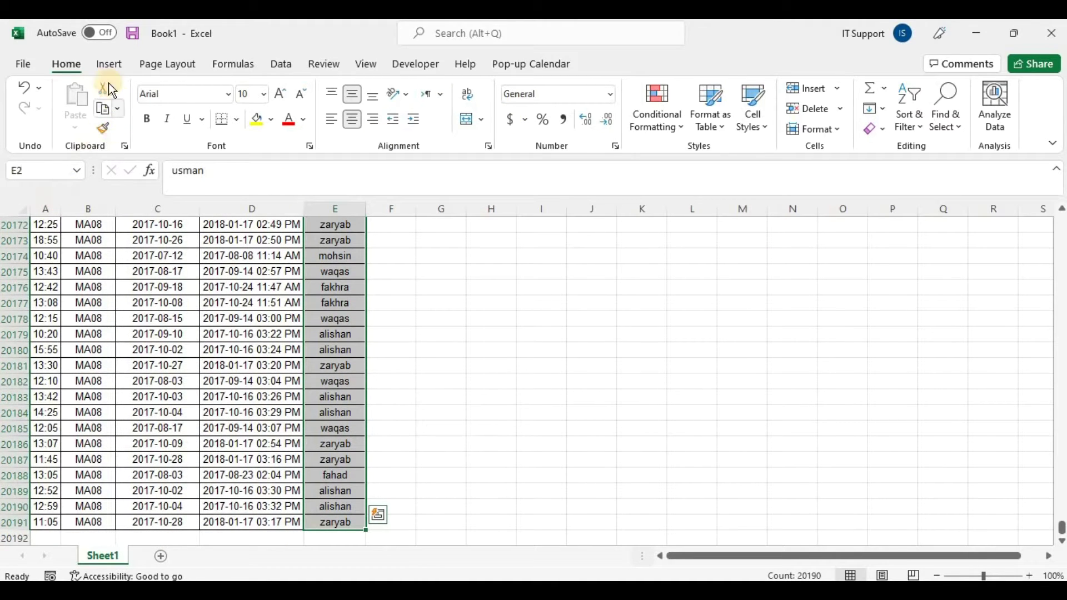
{"action": "left_click", "coordinate": [226, 99]}
{"action": "left_click", "coordinate": [227, 95]}
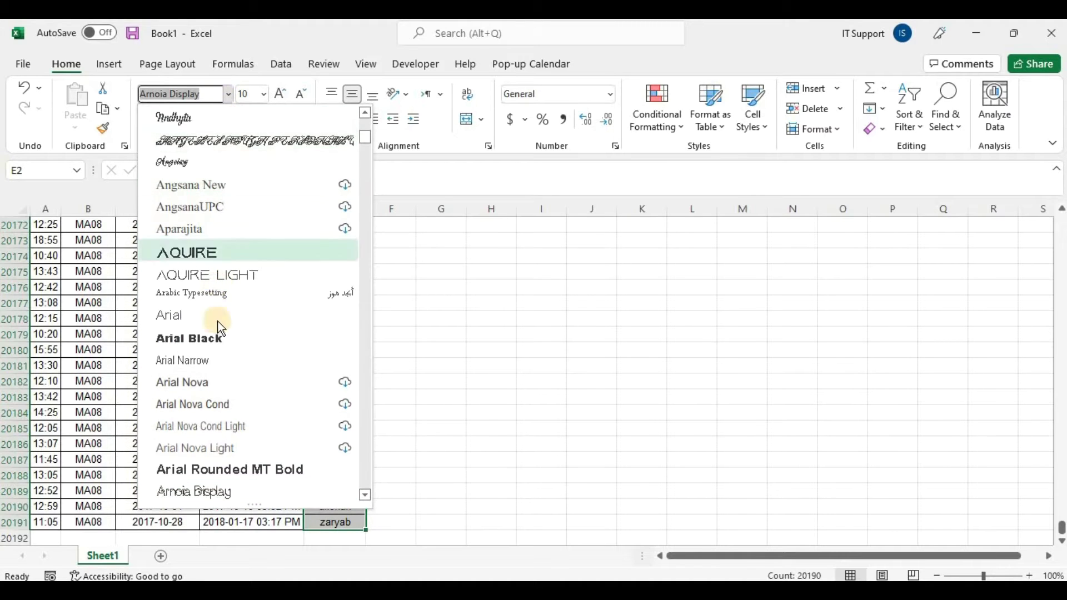
{"action": "scroll", "coordinate": [219, 356], "scroll_direction": "down", "scroll_amount": 10}
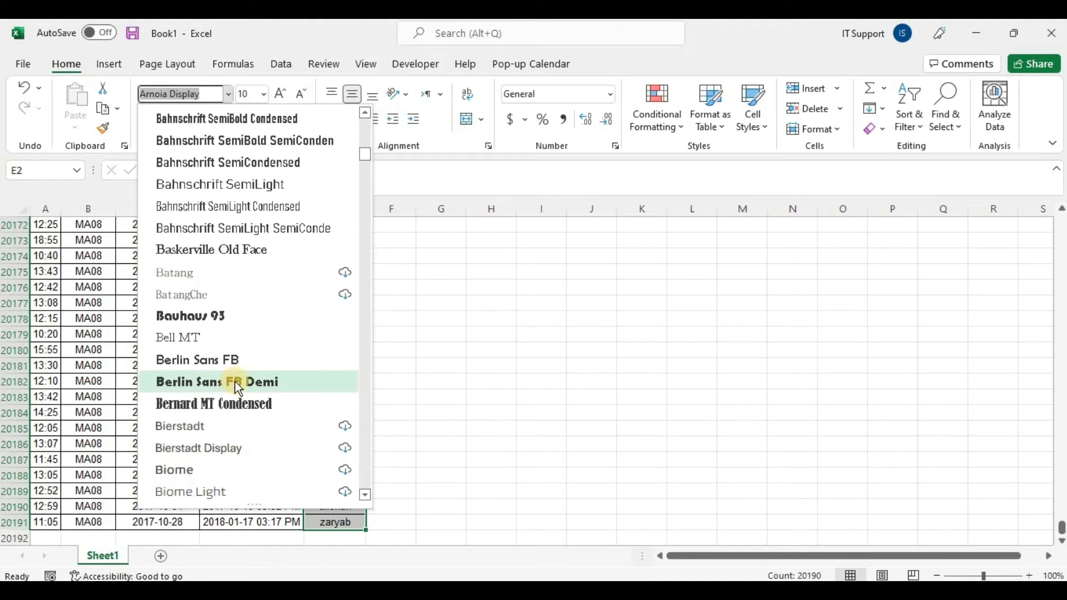
{"action": "scroll", "coordinate": [238, 388], "scroll_direction": "down", "scroll_amount": 12}
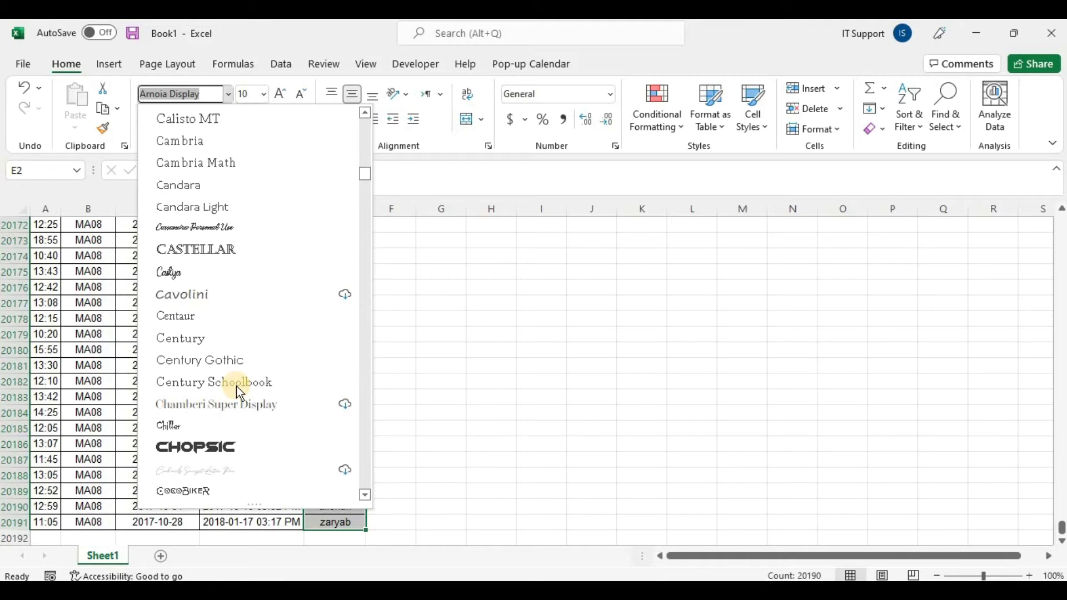
{"action": "scroll", "coordinate": [238, 387], "scroll_direction": "down", "scroll_amount": 3}
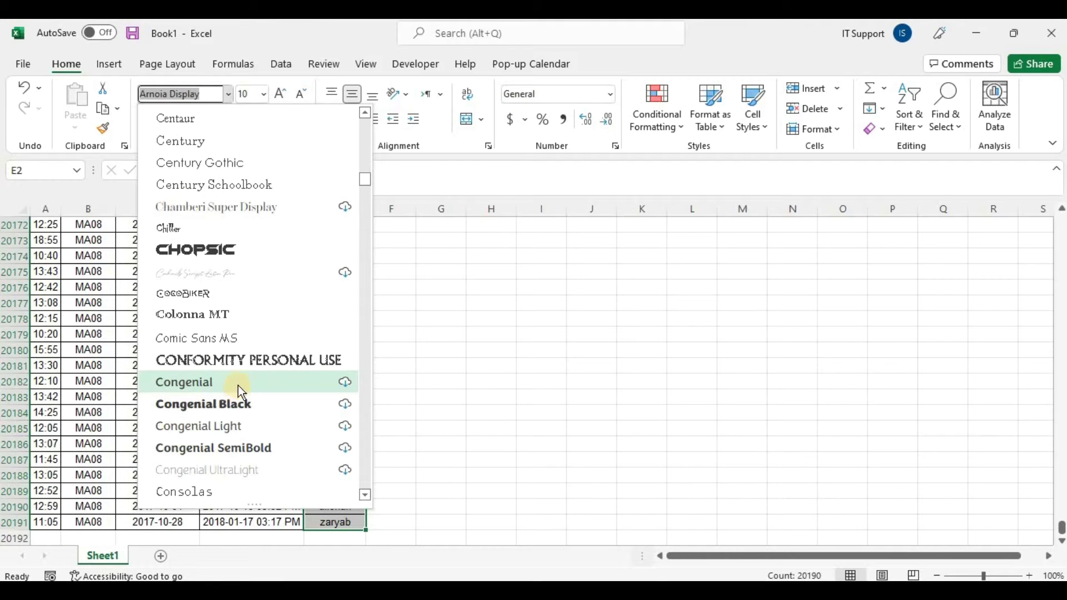
{"action": "left_click", "coordinate": [268, 360]}
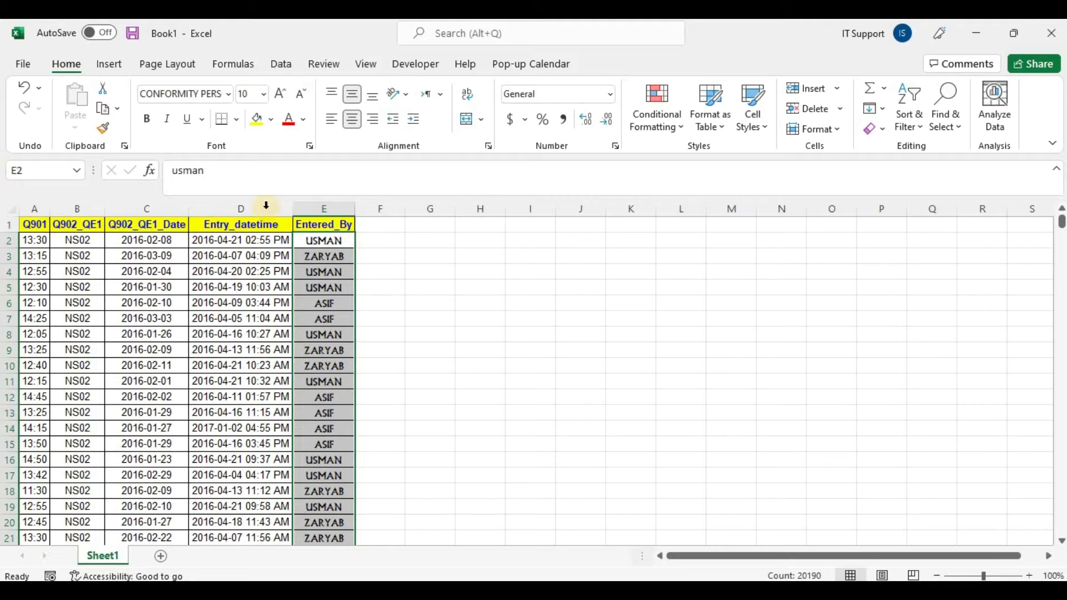
Step: Change the font of the selected Entered_By names to Copperplate Gothic Light
{"action": "left_click", "coordinate": [229, 94]}
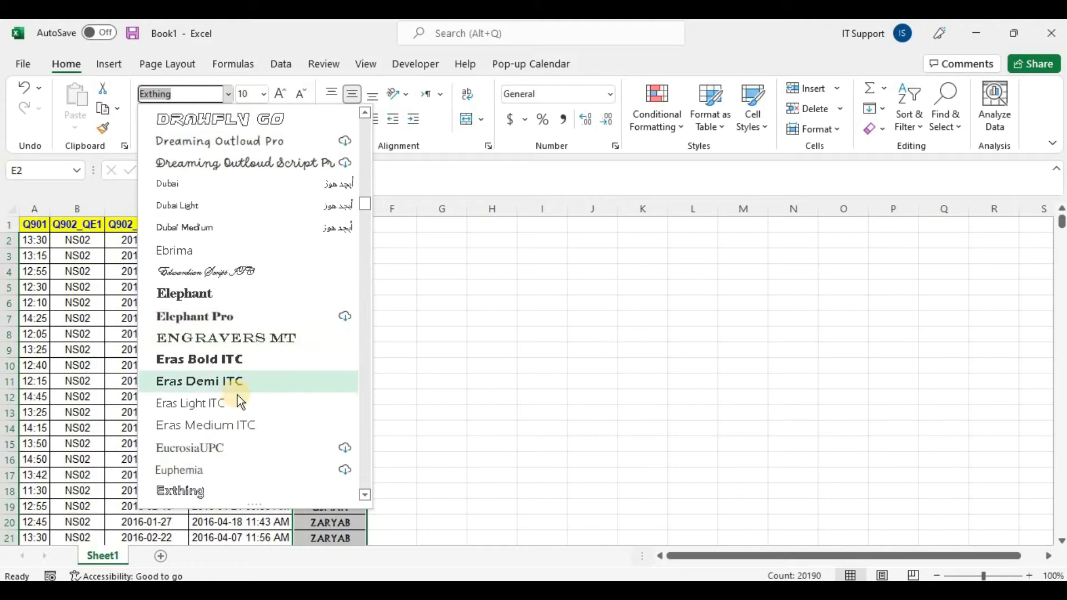
{"action": "scroll", "coordinate": [242, 401], "scroll_direction": "down", "scroll_amount": 5}
{"action": "scroll", "coordinate": [240, 395], "scroll_direction": "down", "scroll_amount": 5}
{"action": "scroll", "coordinate": [243, 401], "scroll_direction": "down", "scroll_amount": 3}
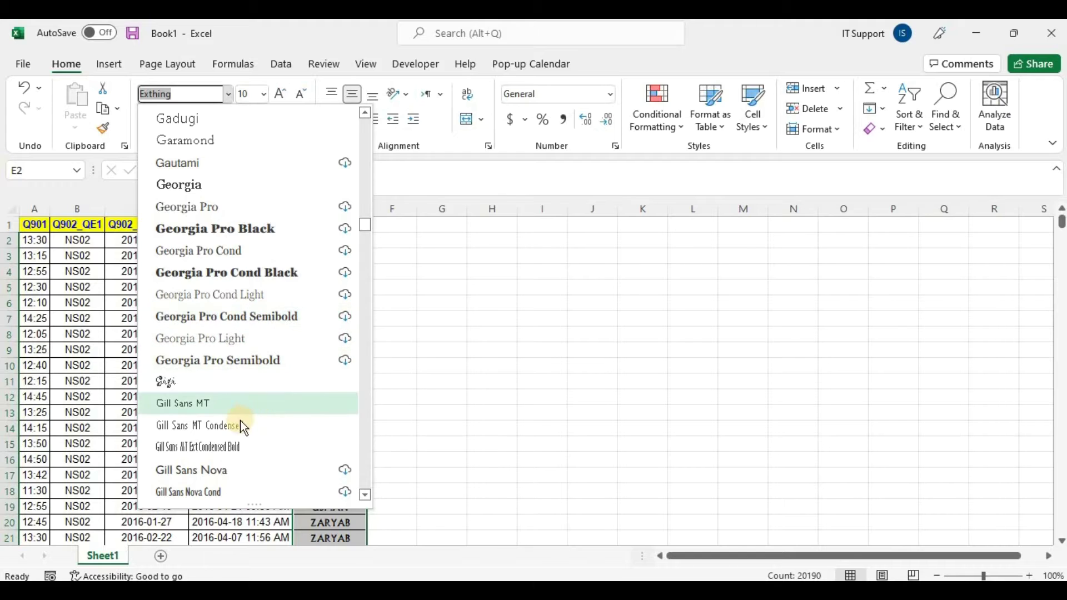
{"action": "scroll", "coordinate": [245, 421], "scroll_direction": "down", "scroll_amount": 2}
{"action": "scroll", "coordinate": [247, 258], "scroll_direction": "up", "scroll_amount": 20}
{"action": "scroll", "coordinate": [248, 259], "scroll_direction": "up", "scroll_amount": 7}
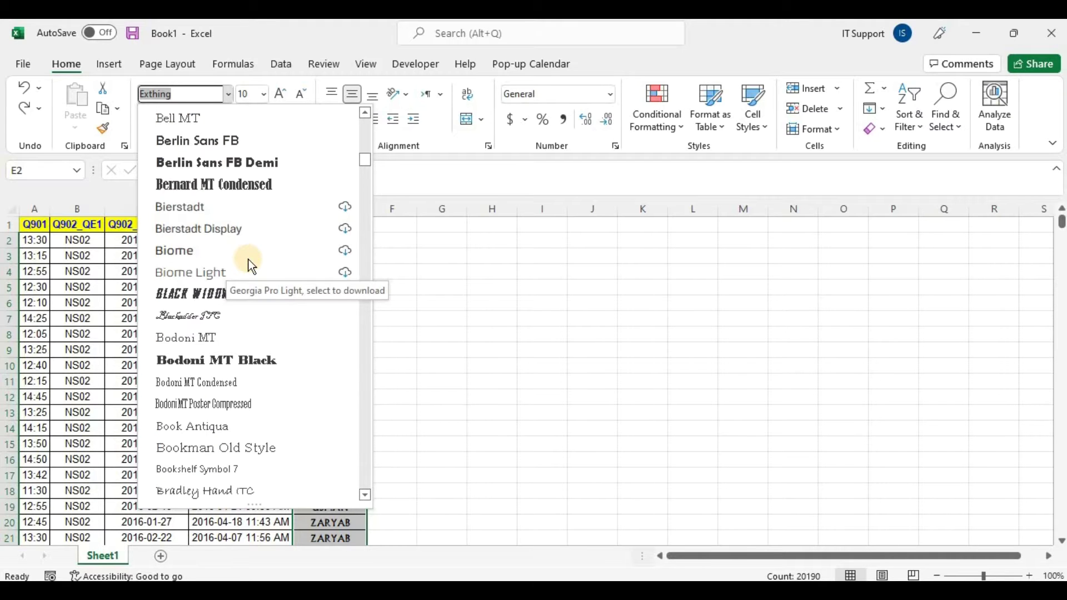
{"action": "scroll", "coordinate": [239, 239], "scroll_direction": "up", "scroll_amount": 3}
{"action": "scroll", "coordinate": [238, 235], "scroll_direction": "up", "scroll_amount": 4}
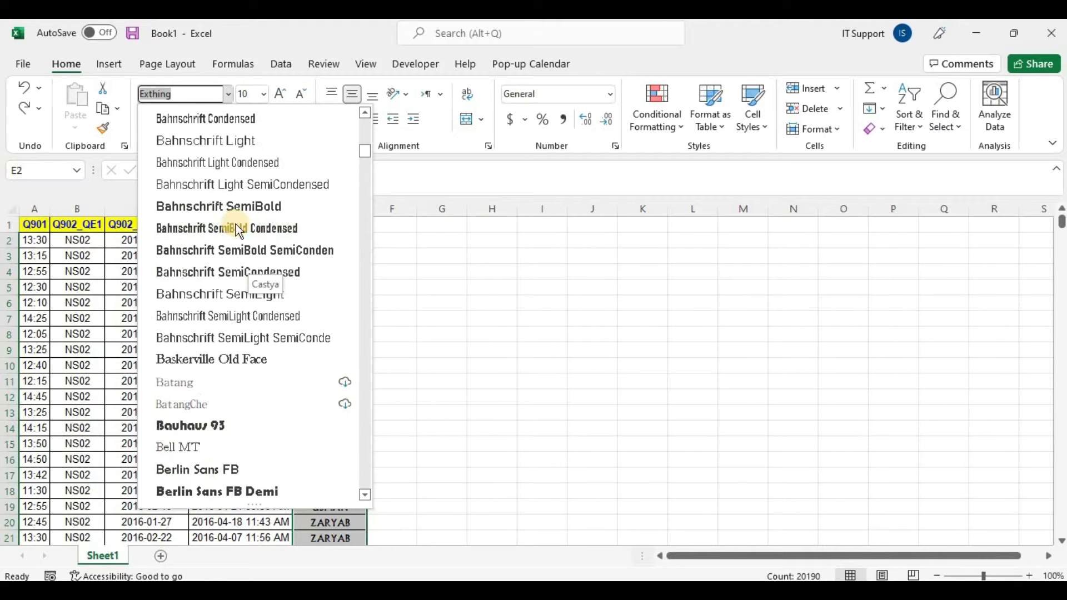
{"action": "scroll", "coordinate": [243, 222], "scroll_direction": "up", "scroll_amount": 2}
{"action": "scroll", "coordinate": [236, 242], "scroll_direction": "down", "scroll_amount": 12}
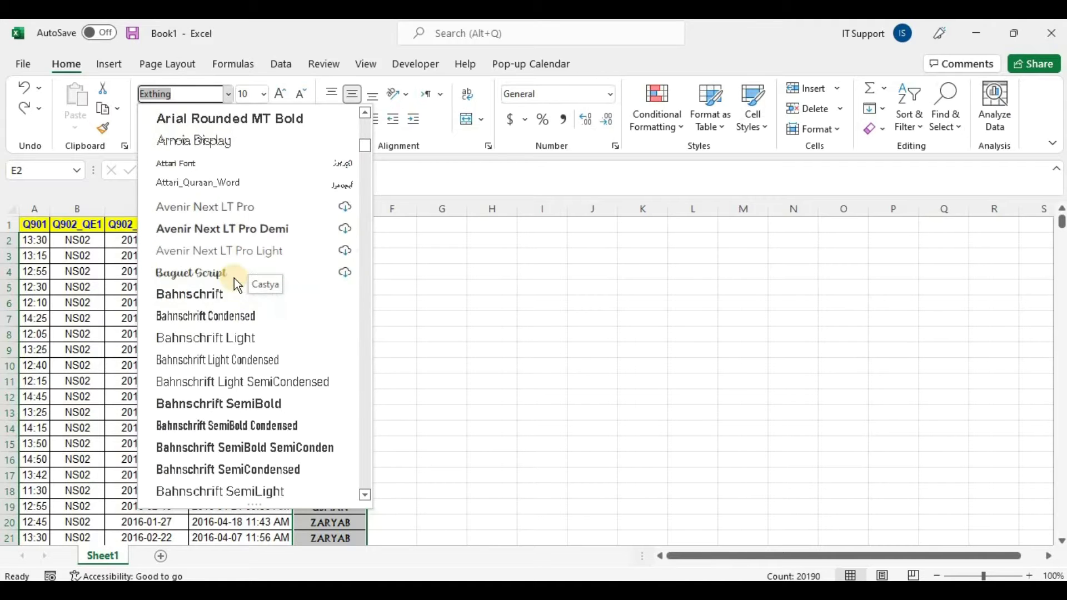
{"action": "scroll", "coordinate": [239, 293], "scroll_direction": "down", "scroll_amount": 5}
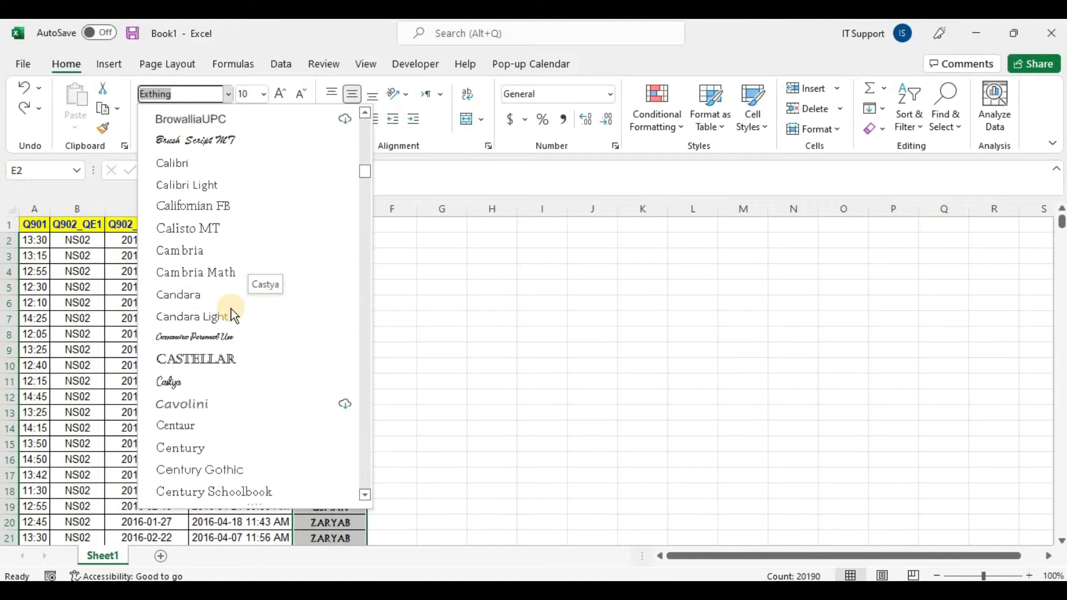
{"action": "scroll", "coordinate": [234, 373], "scroll_direction": "down", "scroll_amount": 6}
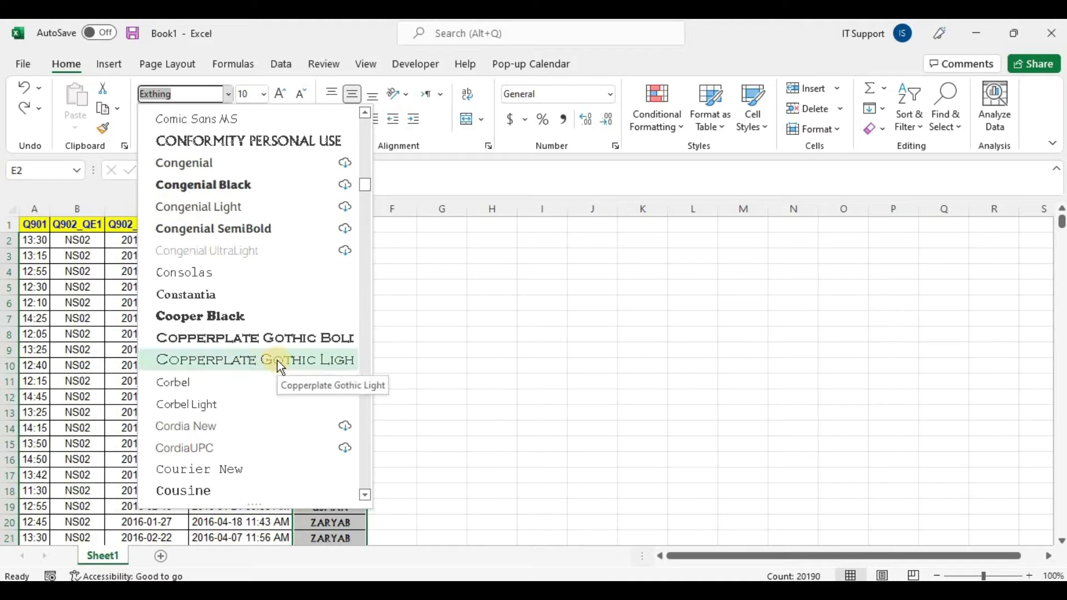
{"action": "left_click", "coordinate": [281, 366]}
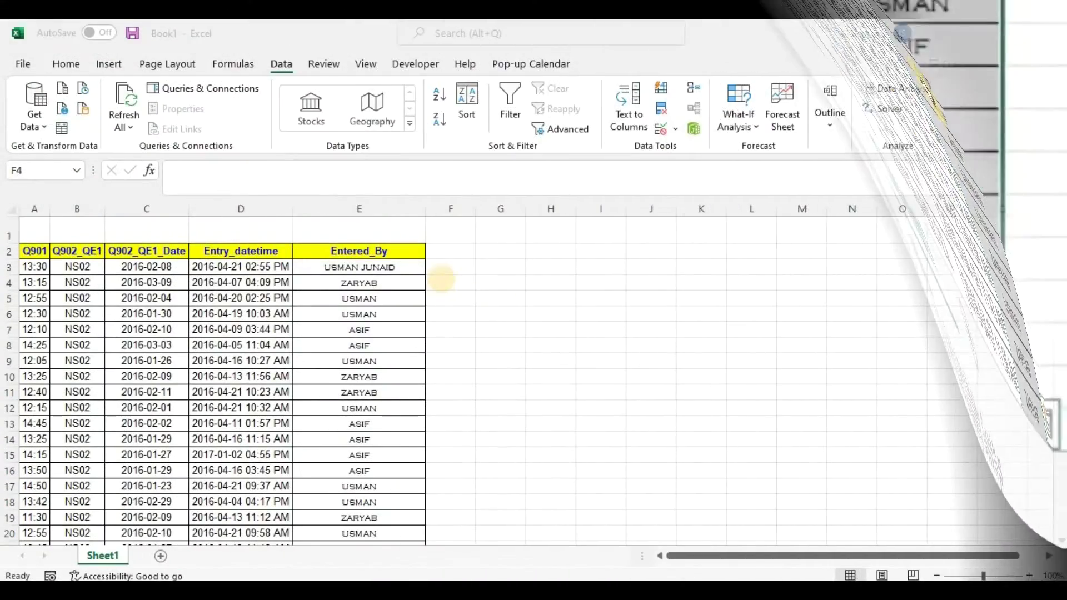
Step: Compare cell E3 with E4 and nearby empty cells to check where an input message appears
{"action": "left_click", "coordinate": [387, 268]}
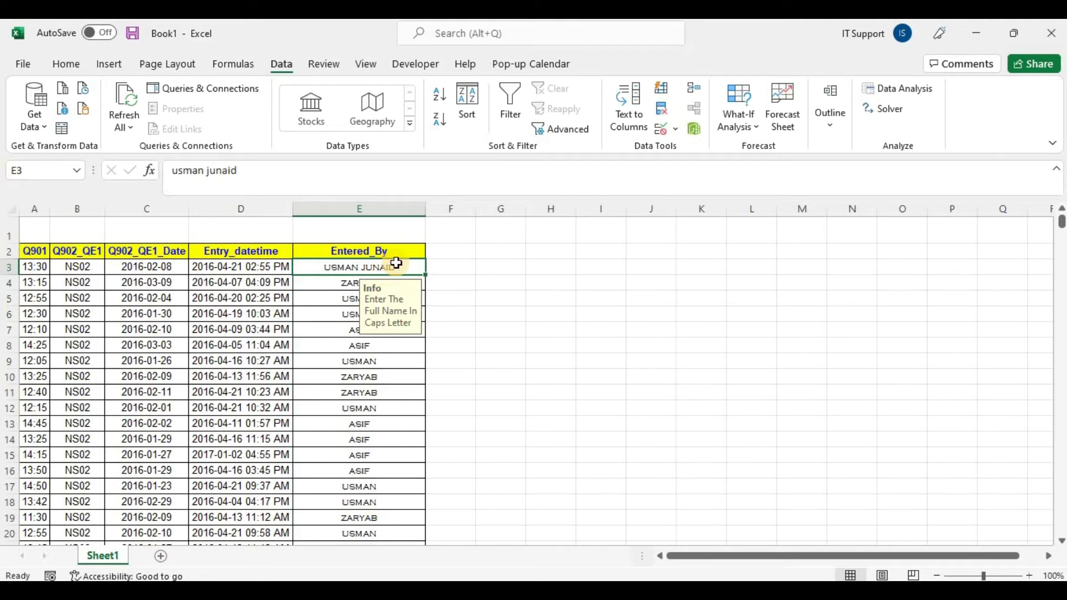
{"action": "left_click", "coordinate": [547, 263]}
{"action": "left_click", "coordinate": [395, 265]}
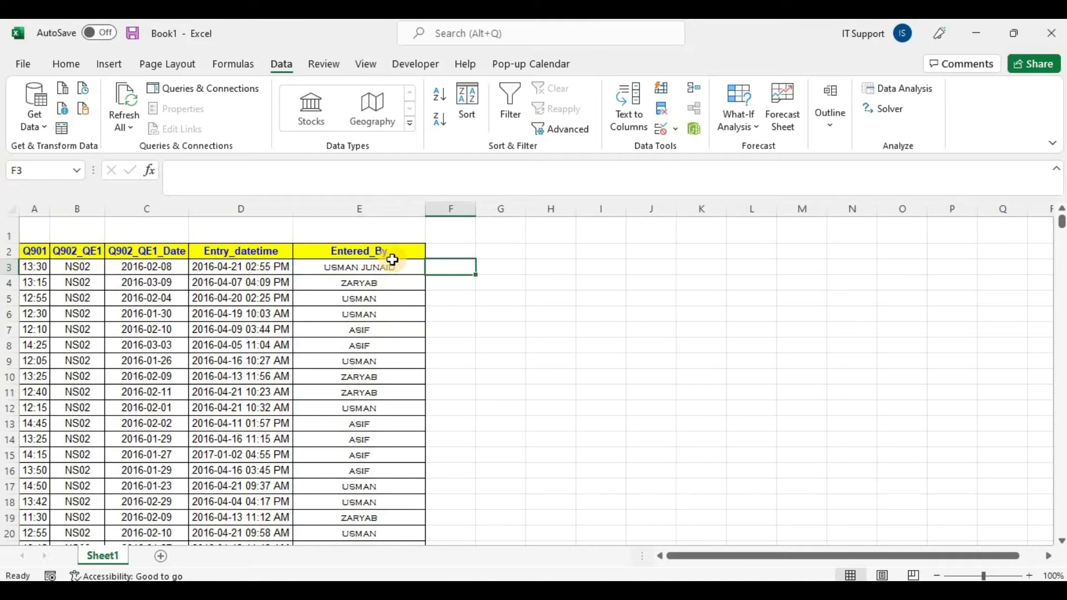
{"action": "left_click_drag", "start_coordinate": [494, 282], "coordinate": [503, 298]}
{"action": "left_click", "coordinate": [385, 287]}
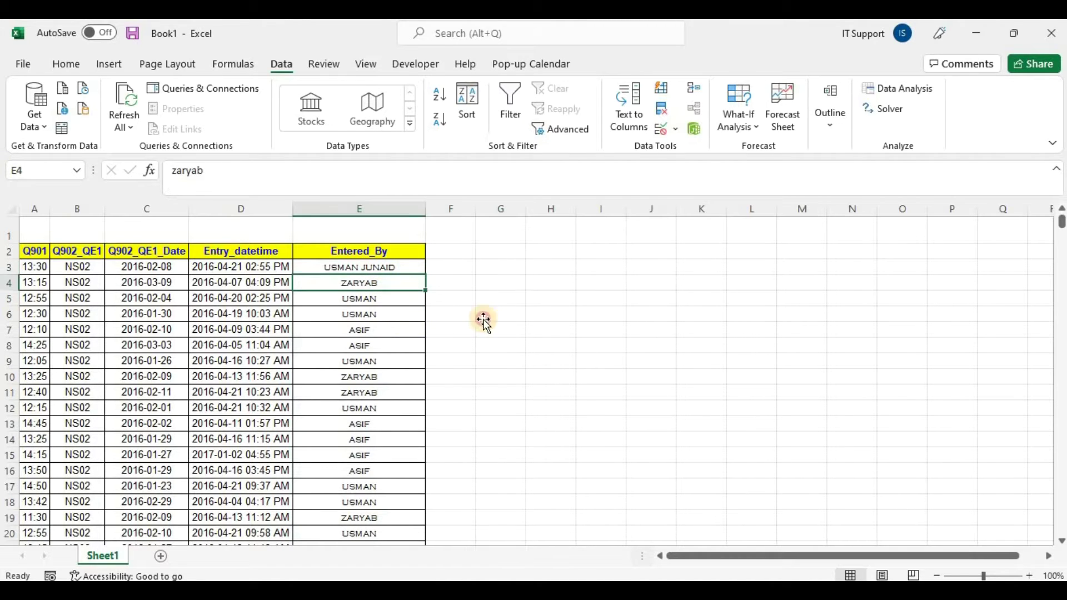
{"action": "left_click", "coordinate": [484, 324]}
{"action": "left_click", "coordinate": [410, 283]}
{"action": "left_click", "coordinate": [486, 310]}
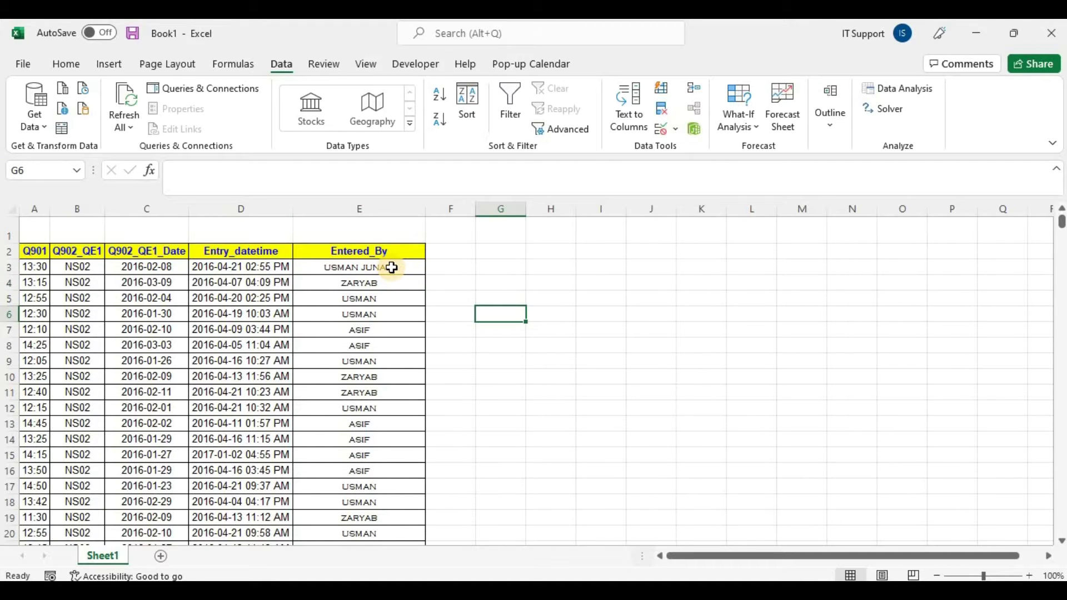
{"action": "left_click", "coordinate": [392, 268]}
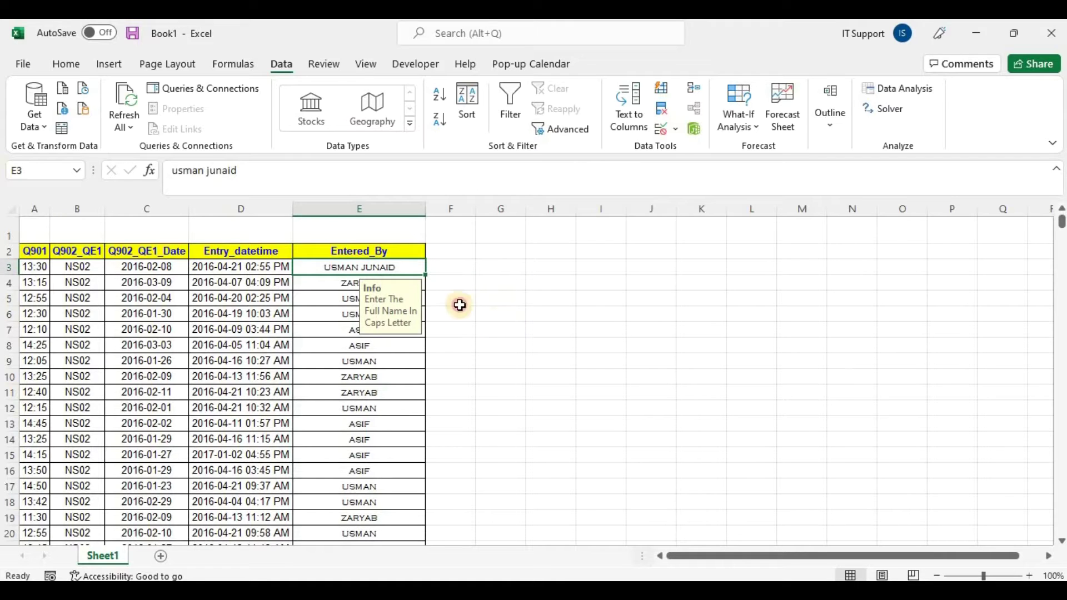
Step: Compare several Entered_By cells and empty cells beside the table to see which ones show an input message
{"action": "left_click", "coordinate": [505, 327]}
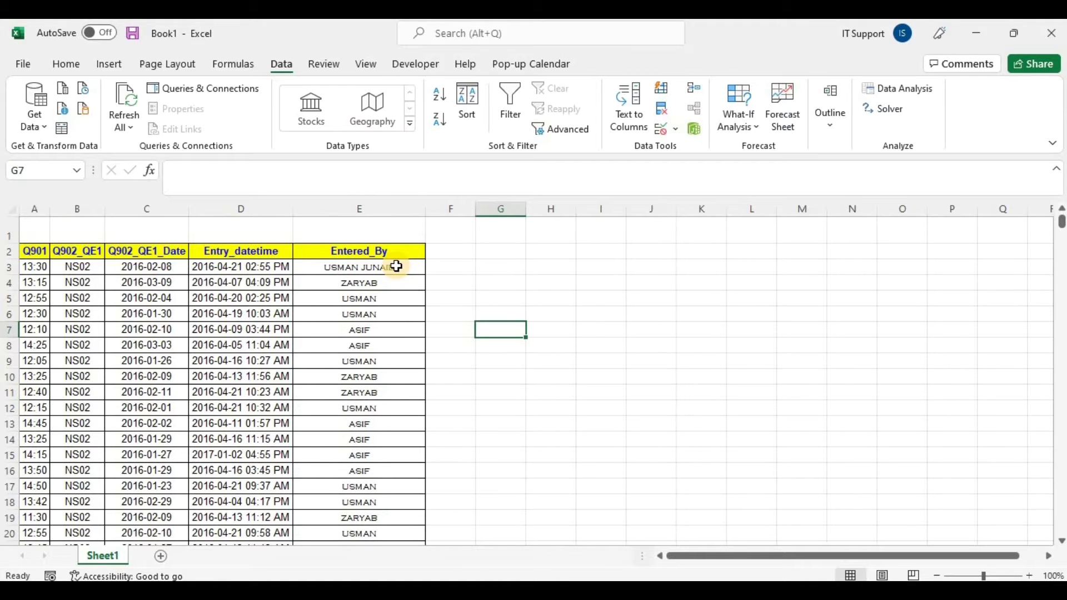
{"action": "left_click_drag", "start_coordinate": [396, 267], "coordinate": [361, 426]}
{"action": "left_click", "coordinate": [333, 282]}
{"action": "left_click", "coordinate": [372, 309]}
{"action": "left_click", "coordinate": [379, 285]}
{"action": "left_click", "coordinate": [442, 281]}
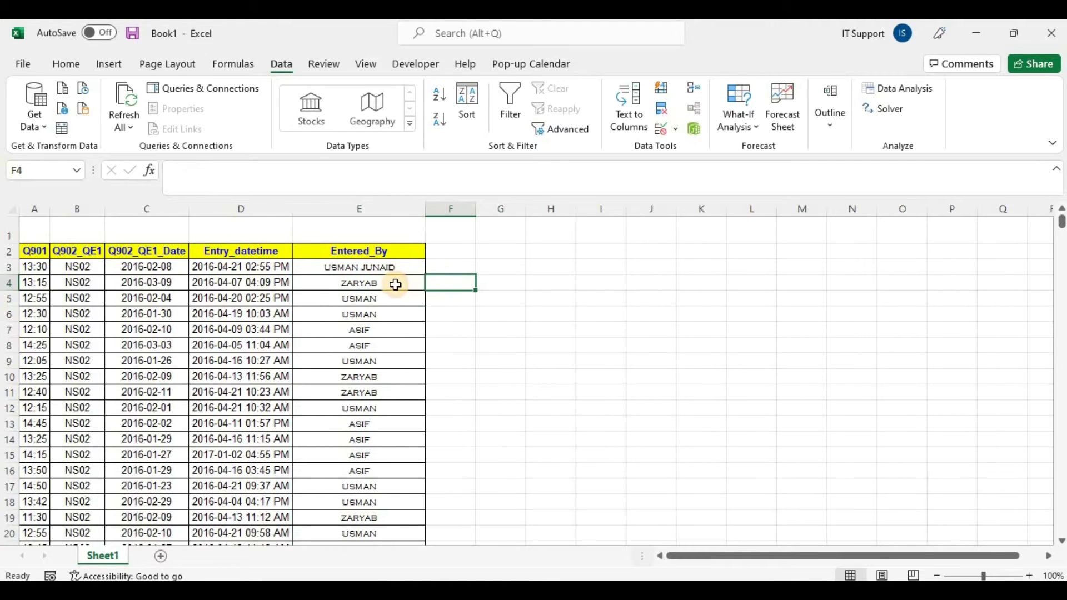
Step: Select the Entered_By names from cell E3 down to E222
{"action": "left_click", "coordinate": [390, 270]}
{"action": "scroll", "coordinate": [357, 389], "scroll_direction": "down", "scroll_amount": 17}
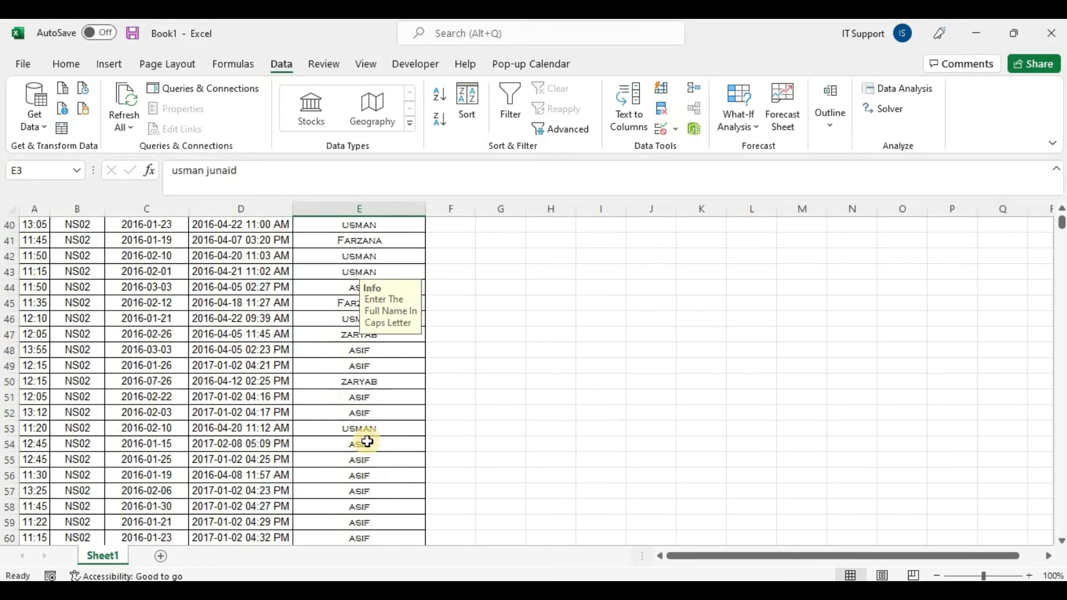
{"action": "left_click", "coordinate": [358, 495], "text": "shift"}
{"action": "scroll", "coordinate": [361, 492], "scroll_direction": "down", "scroll_amount": 20}
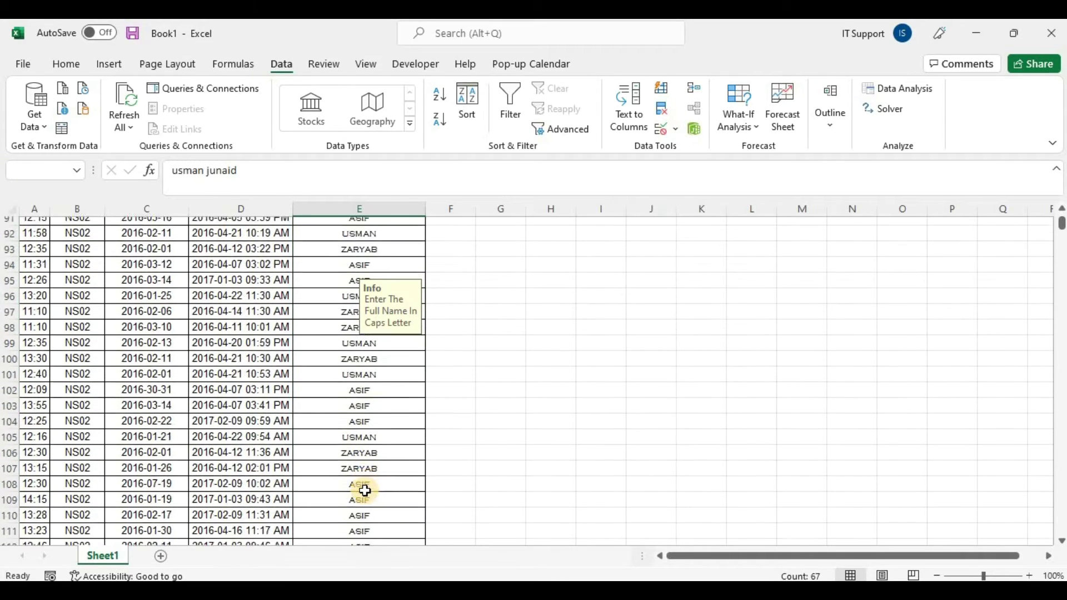
{"action": "scroll", "coordinate": [363, 491], "scroll_direction": "down", "scroll_amount": 20}
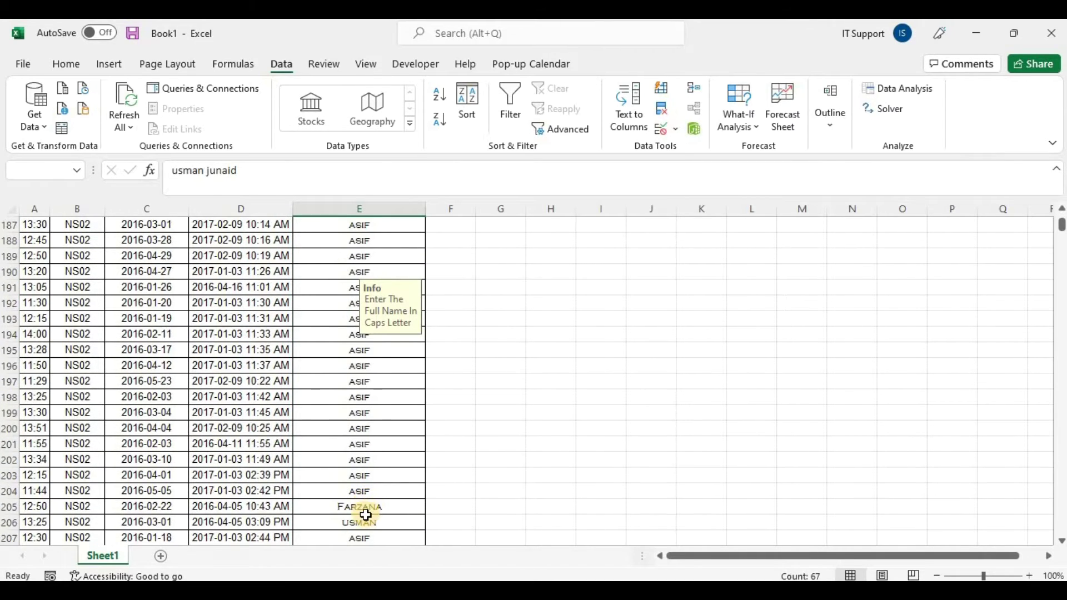
{"action": "left_click", "coordinate": [382, 486], "text": "shift"}
{"action": "scroll", "coordinate": [381, 303], "scroll_direction": "up", "scroll_amount": 15}
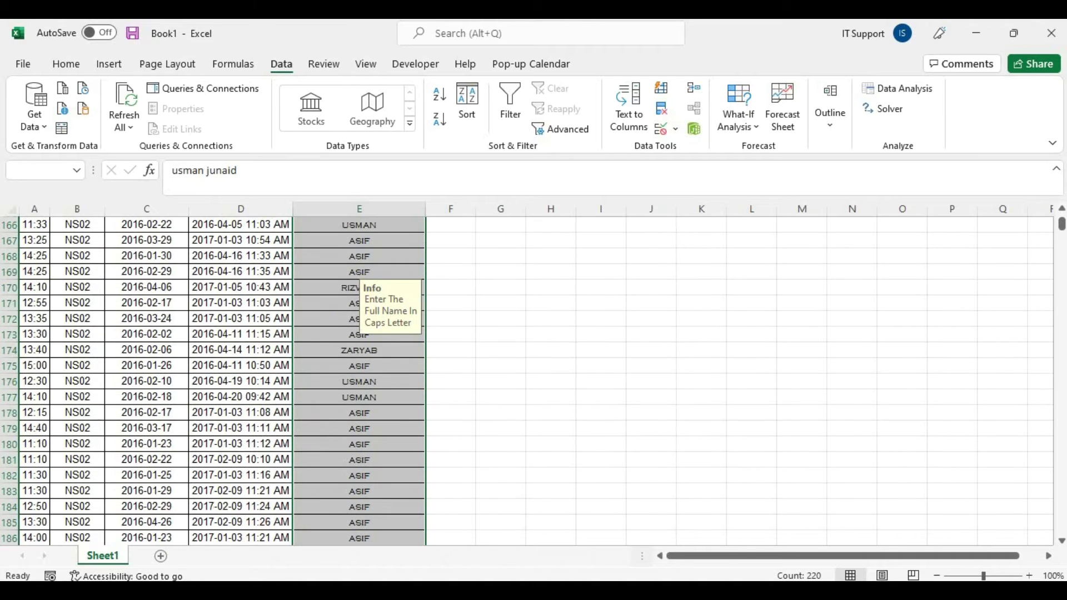
{"action": "scroll", "coordinate": [429, 294], "scroll_direction": "up", "scroll_amount": 20}
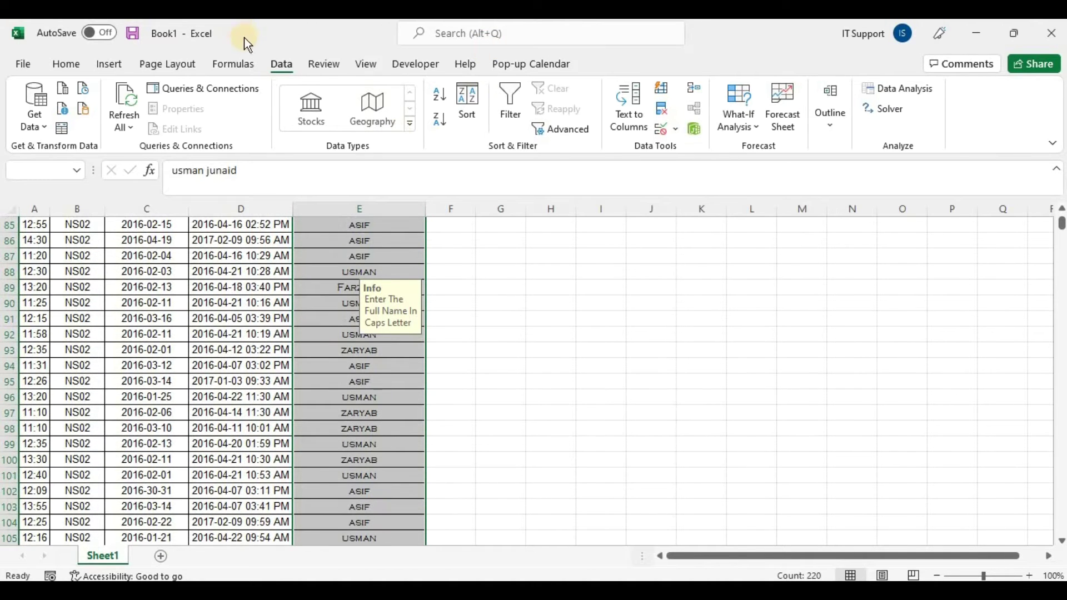
Step: Extend data validation to the selected names and set the input message title to Information
{"action": "left_click", "coordinate": [662, 132]}
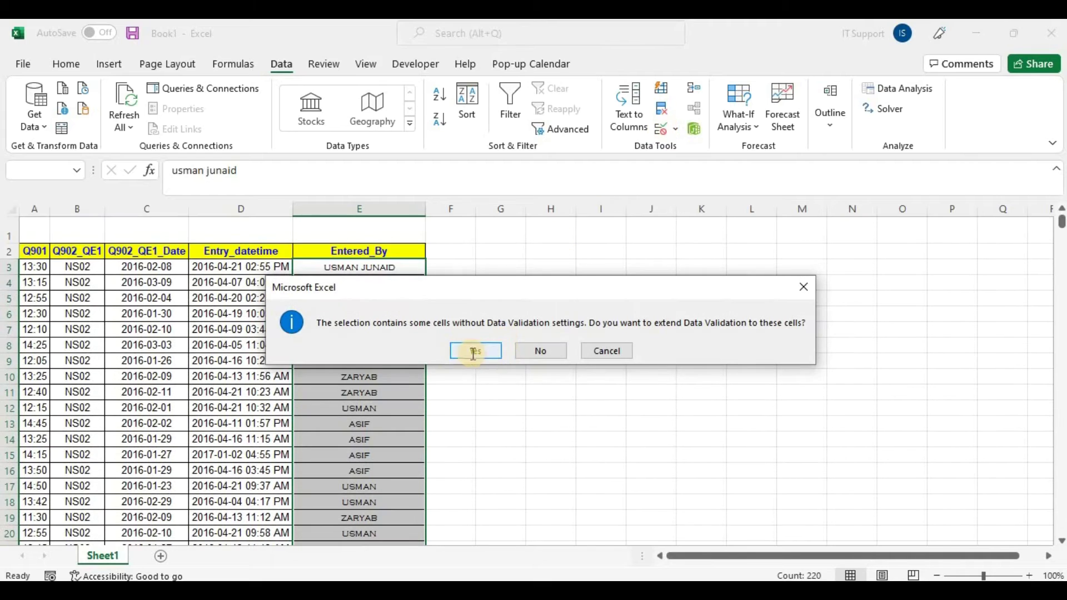
{"action": "left_click", "coordinate": [474, 351]}
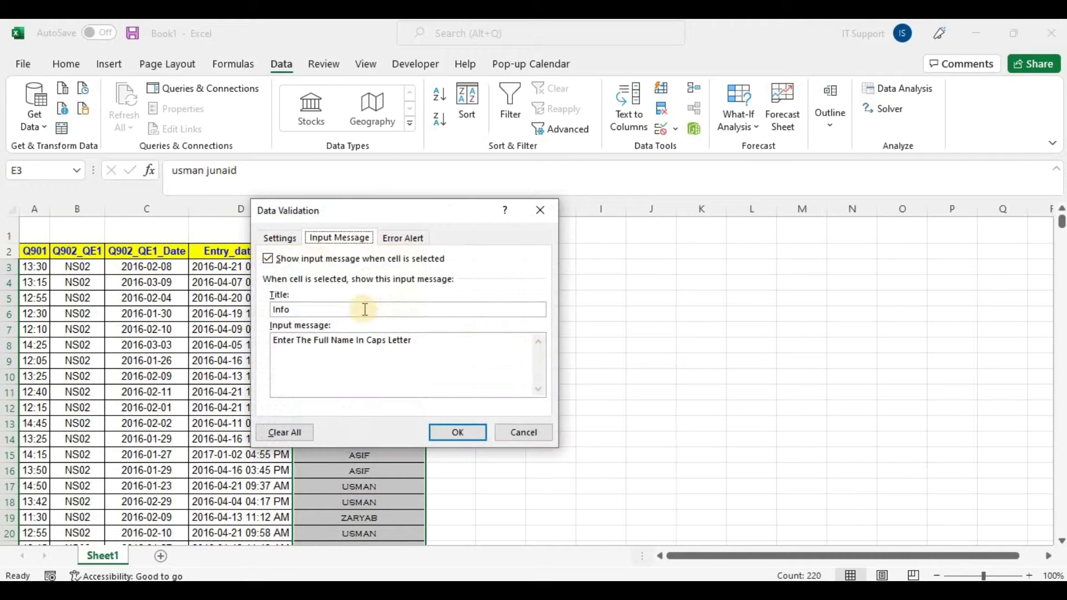
{"action": "left_click", "coordinate": [284, 238]}
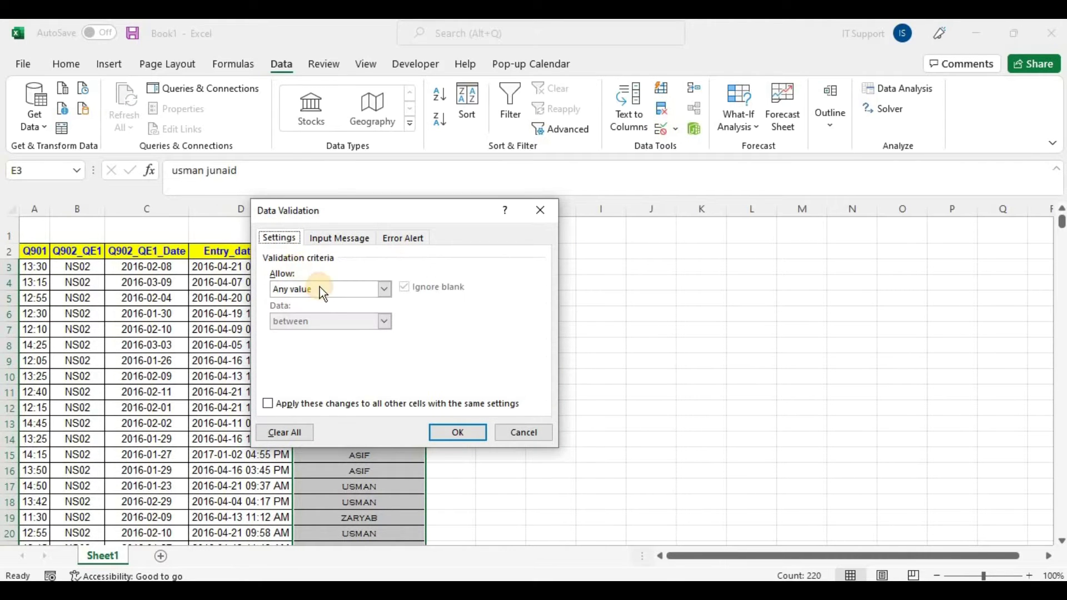
{"action": "left_click", "coordinate": [339, 239]}
{"action": "left_click", "coordinate": [447, 346]}
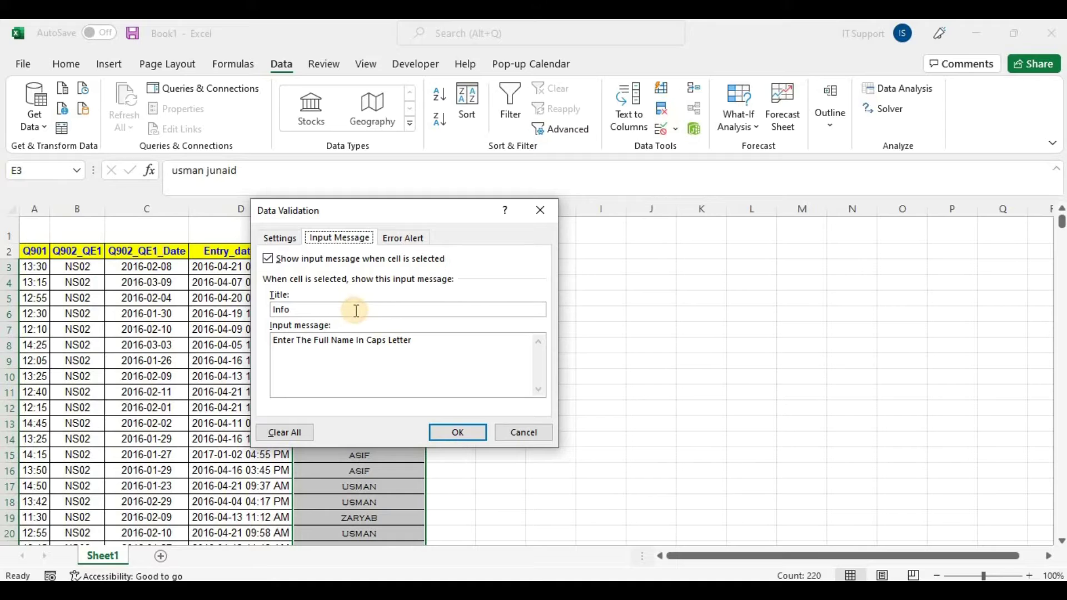
{"action": "left_click", "coordinate": [538, 308]}
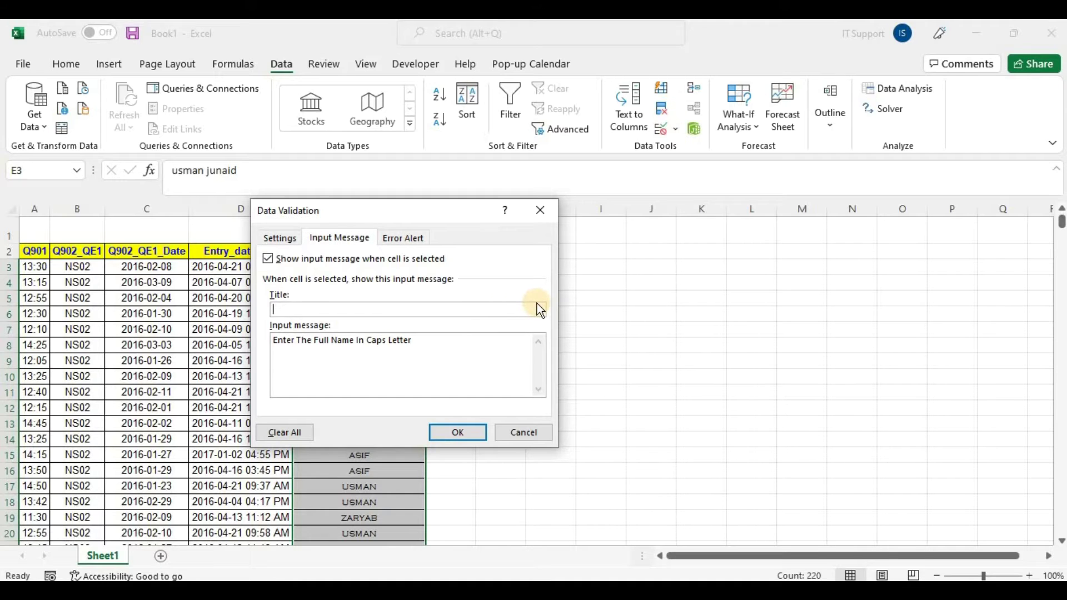
{"action": "type", "text": "rmation"}
{"action": "left_click", "coordinate": [438, 362]}
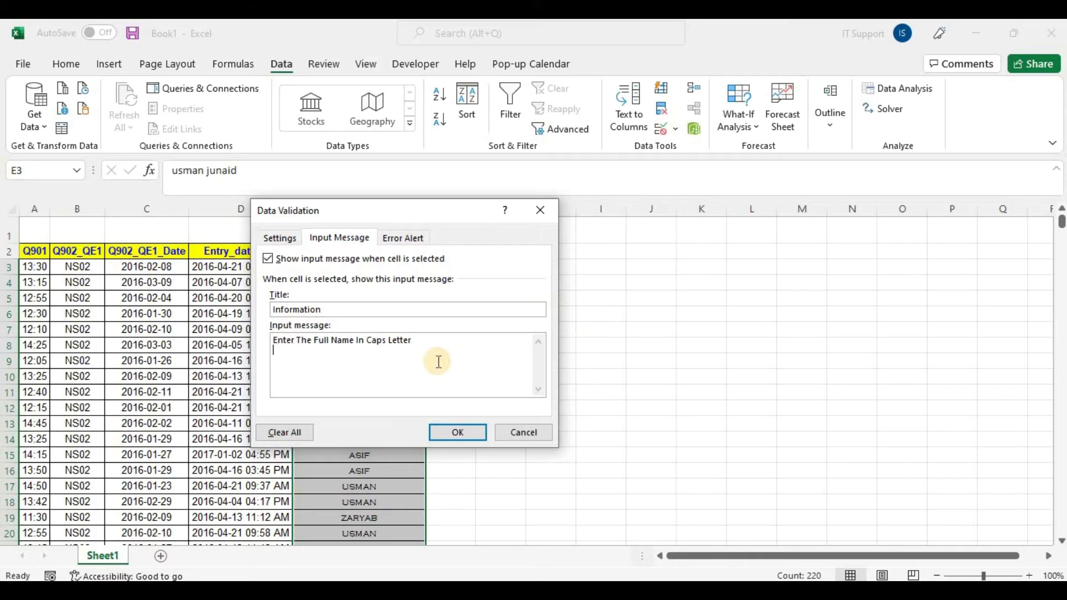
{"action": "left_click", "coordinate": [461, 432]}
Step: Check the input message on several Entered_By cells between E4 and E14
{"action": "left_click", "coordinate": [358, 282]}
{"action": "left_click", "coordinate": [358, 393]}
{"action": "left_click", "coordinate": [360, 331]}
{"action": "left_click", "coordinate": [355, 437]}
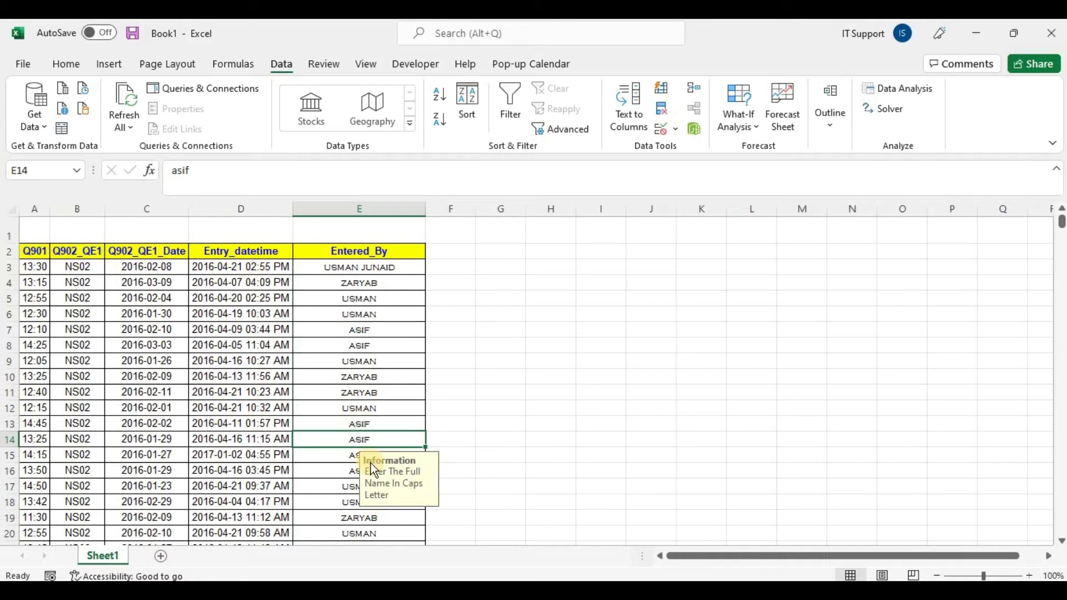
{"action": "left_click", "coordinate": [362, 392]}
Step: Clear all data validation settings, including the input message, from the Entered_By names in E3 through the last row
{"action": "left_click", "coordinate": [370, 267]}
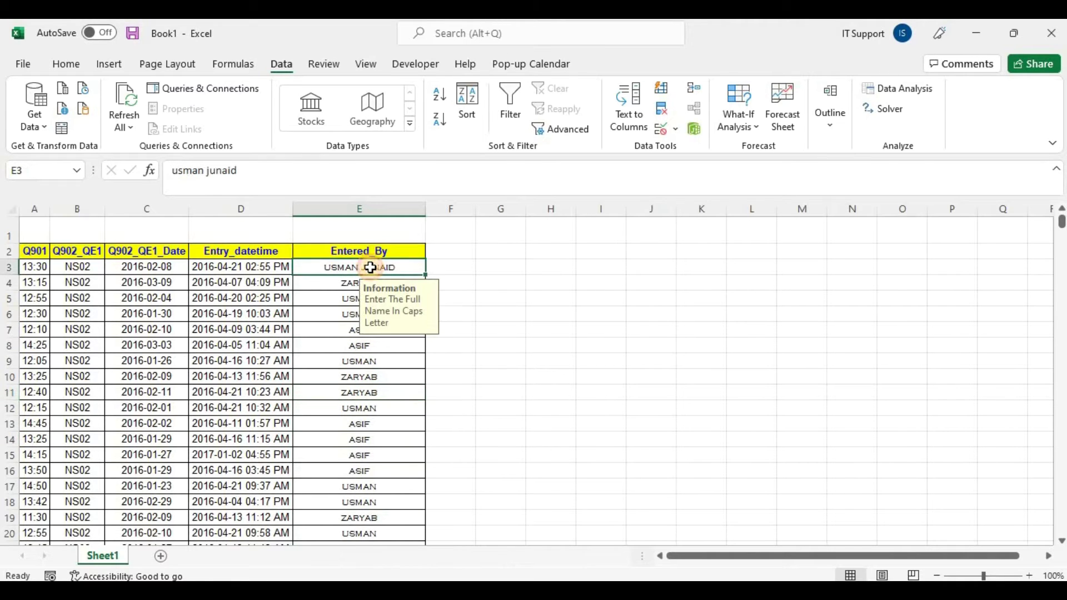
{"action": "key", "text": "ctrl+shift+Down"}
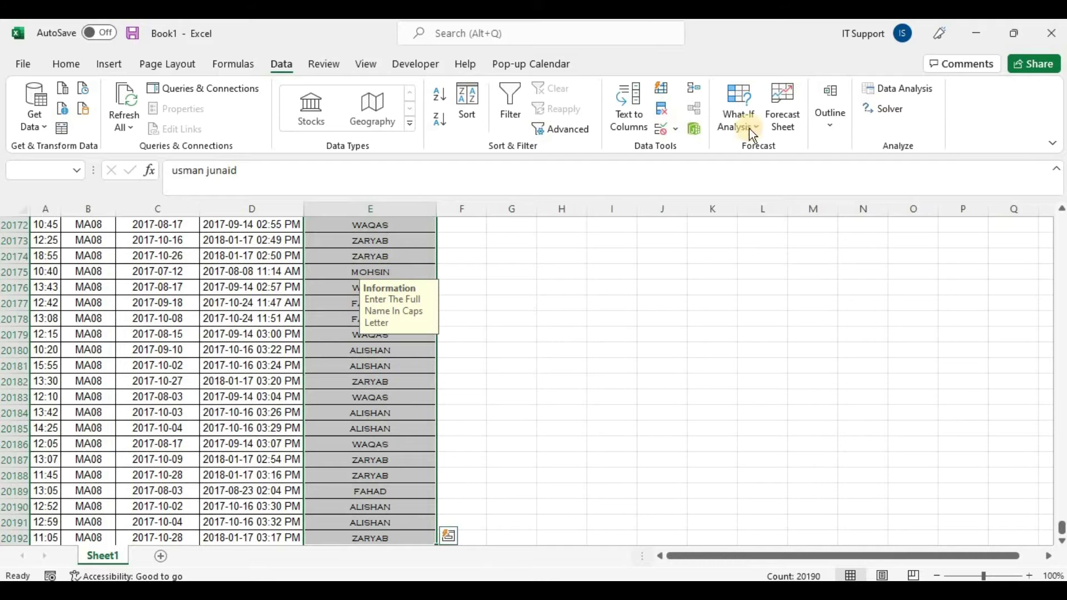
{"action": "left_click", "coordinate": [665, 132]}
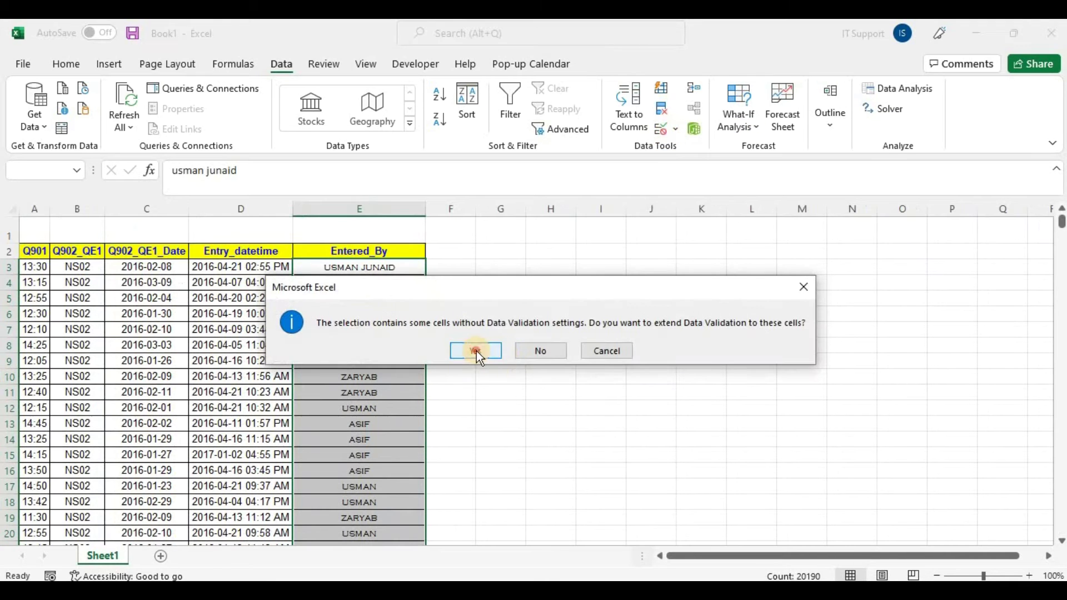
{"action": "left_click", "coordinate": [475, 351]}
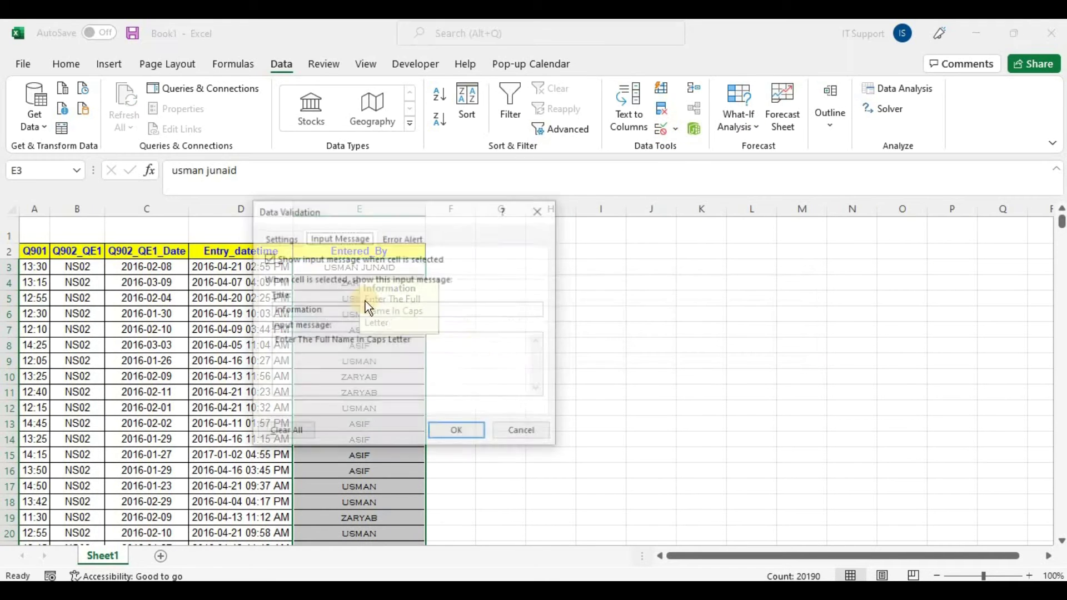
{"action": "left_click", "coordinate": [280, 433]}
{"action": "left_click", "coordinate": [457, 432]}
{"action": "left_click", "coordinate": [373, 358]}
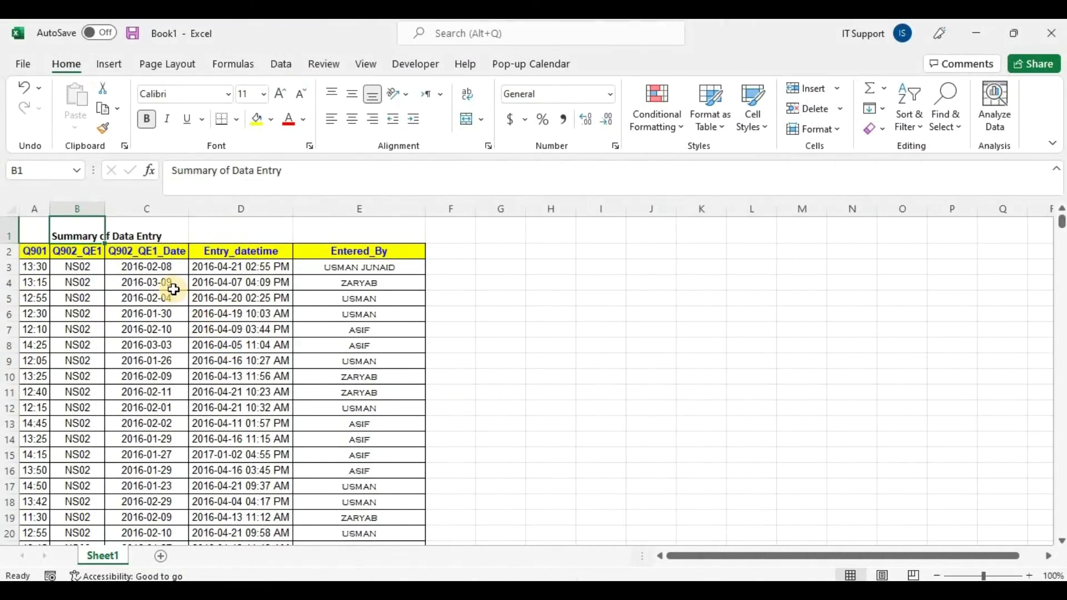
Step: Merge and center the title Summary of Data Entry across cells A1 to E1
{"action": "left_click", "coordinate": [210, 312]}
{"action": "left_click", "coordinate": [544, 313]}
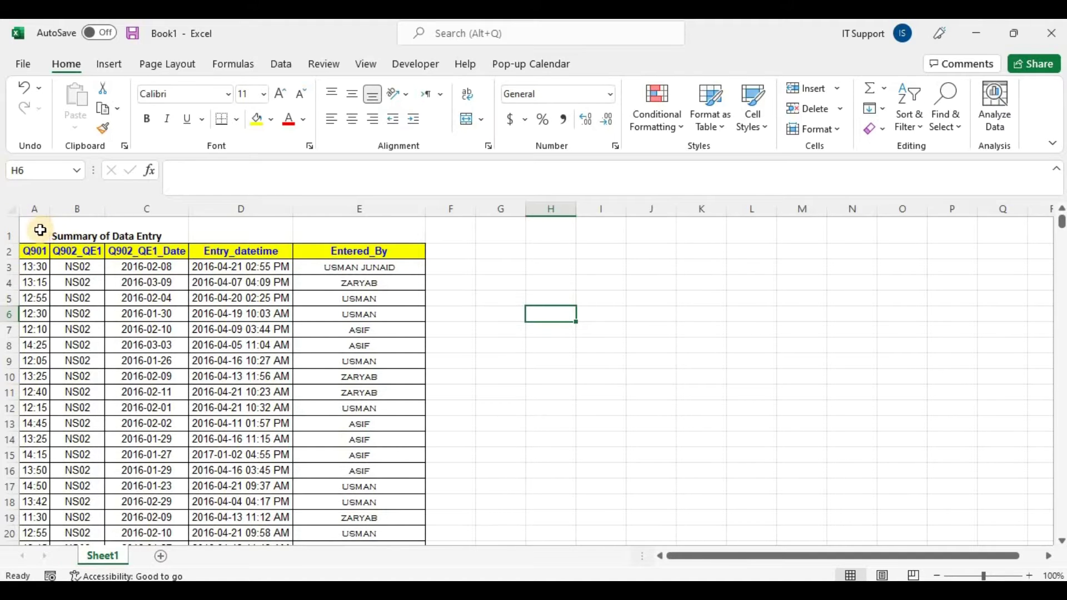
{"action": "left_click_drag", "start_coordinate": [35, 228], "coordinate": [417, 236]}
{"action": "left_click", "coordinate": [472, 317]}
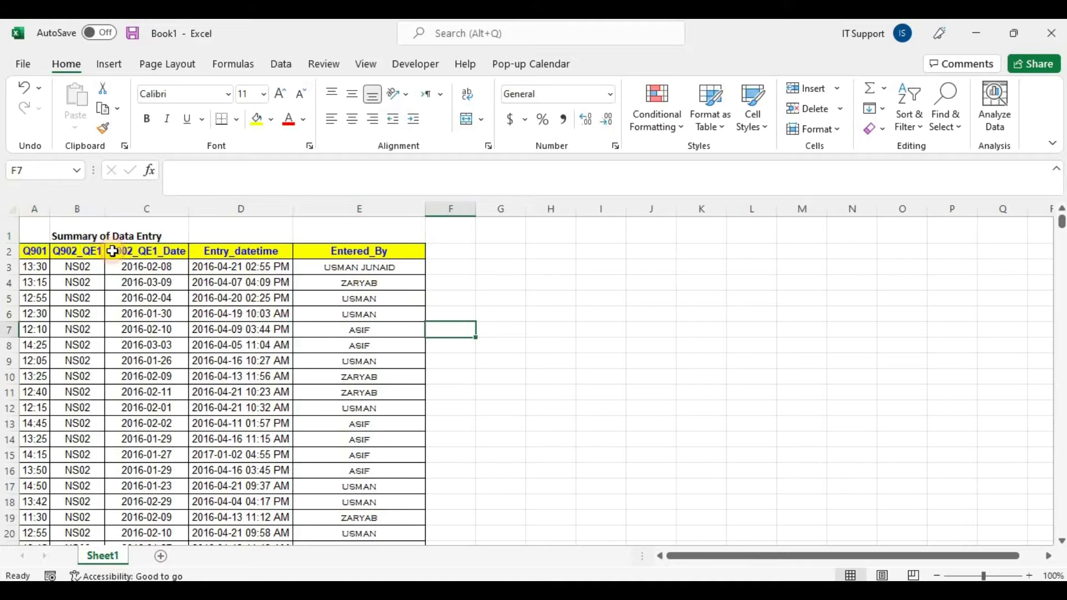
{"action": "left_click_drag", "start_coordinate": [29, 228], "coordinate": [417, 232]}
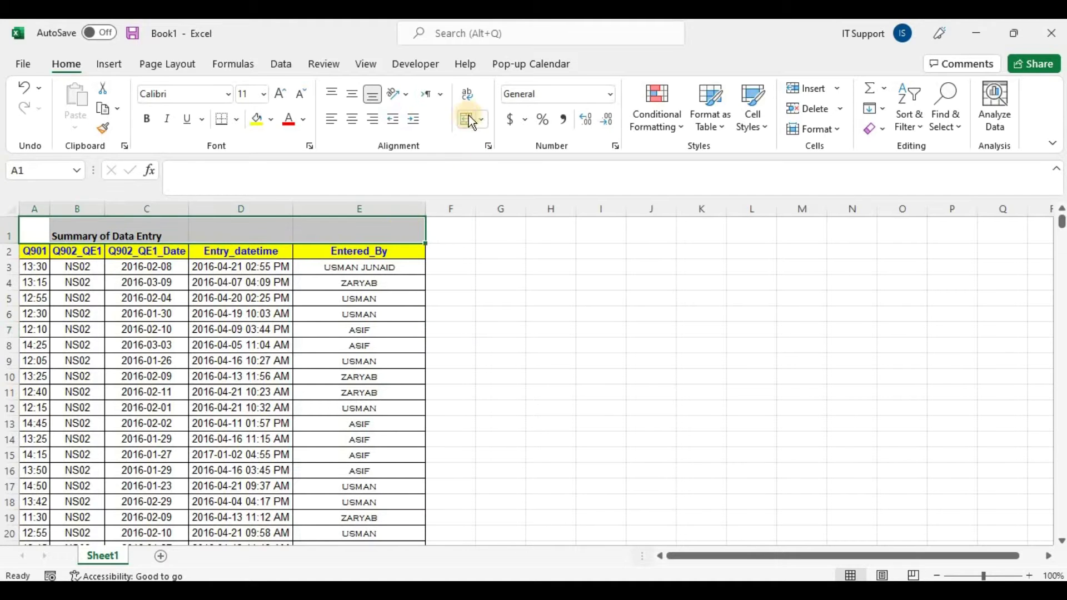
{"action": "left_click", "coordinate": [465, 120]}
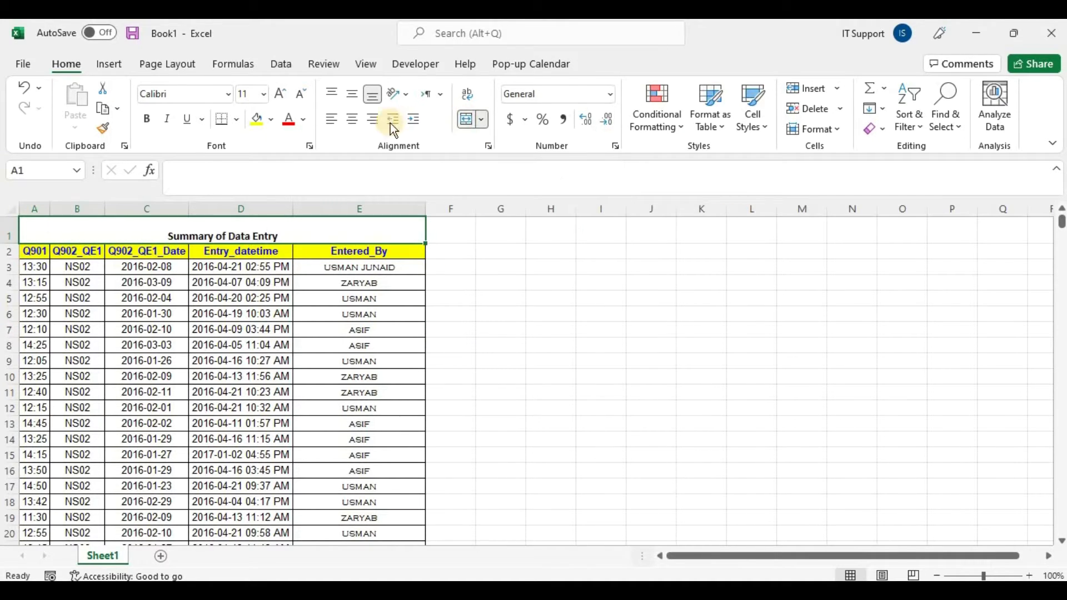
Step: Middle-align the Summary of Data Entry title vertically and increase its font size to 12
{"action": "left_click", "coordinate": [351, 94]}
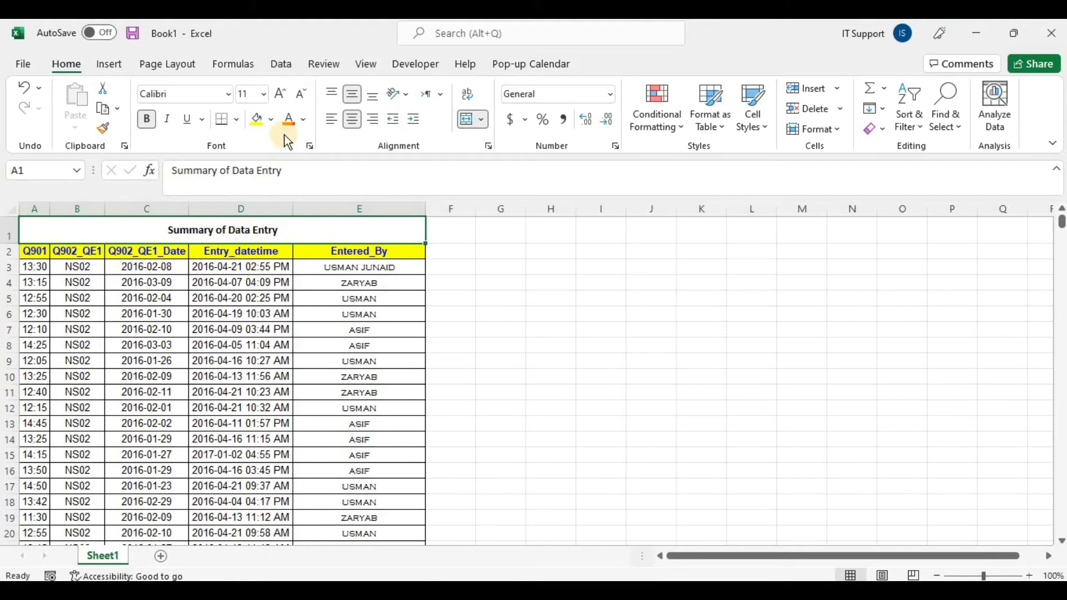
{"action": "left_click", "coordinate": [281, 93]}
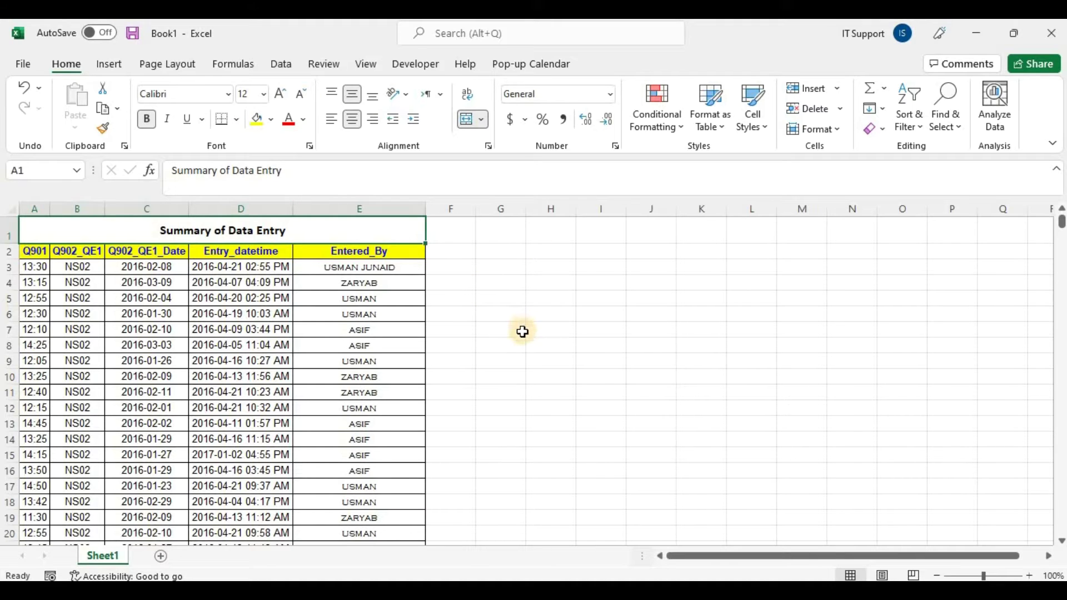
{"action": "left_click", "coordinate": [495, 301]}
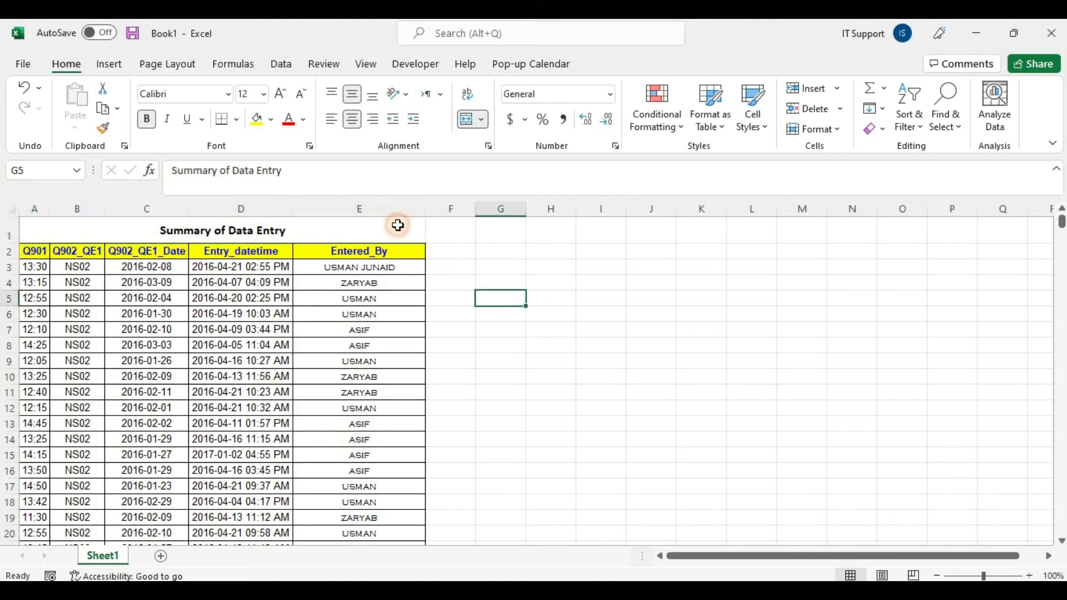
Step: Turn on filtering for the table with the merged title cell selected, and turn it off again
{"action": "left_click", "coordinate": [224, 238]}
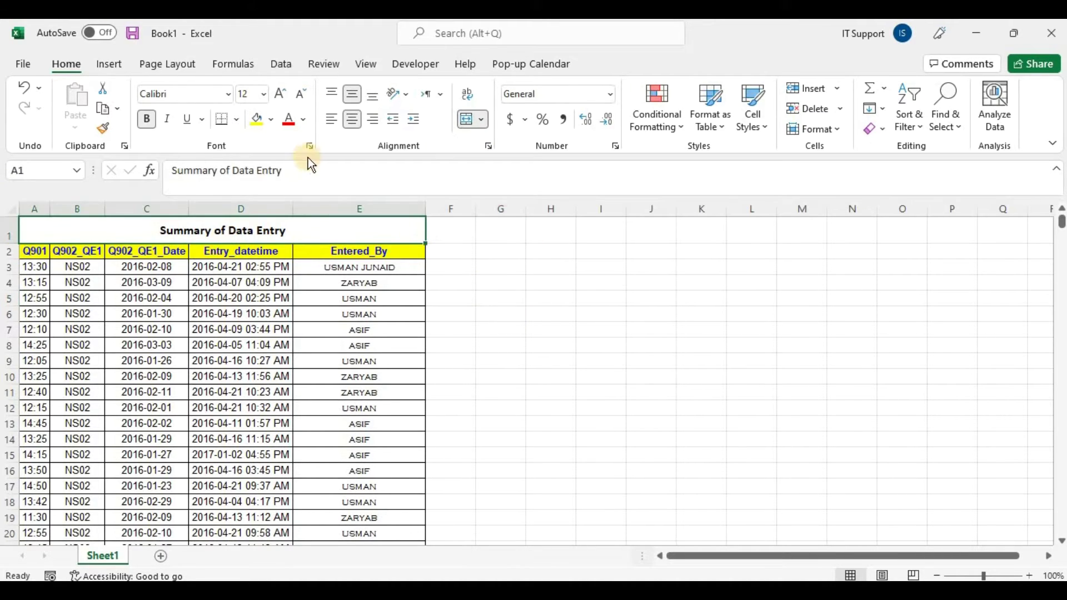
{"action": "left_click", "coordinate": [278, 65]}
{"action": "left_click", "coordinate": [508, 111]}
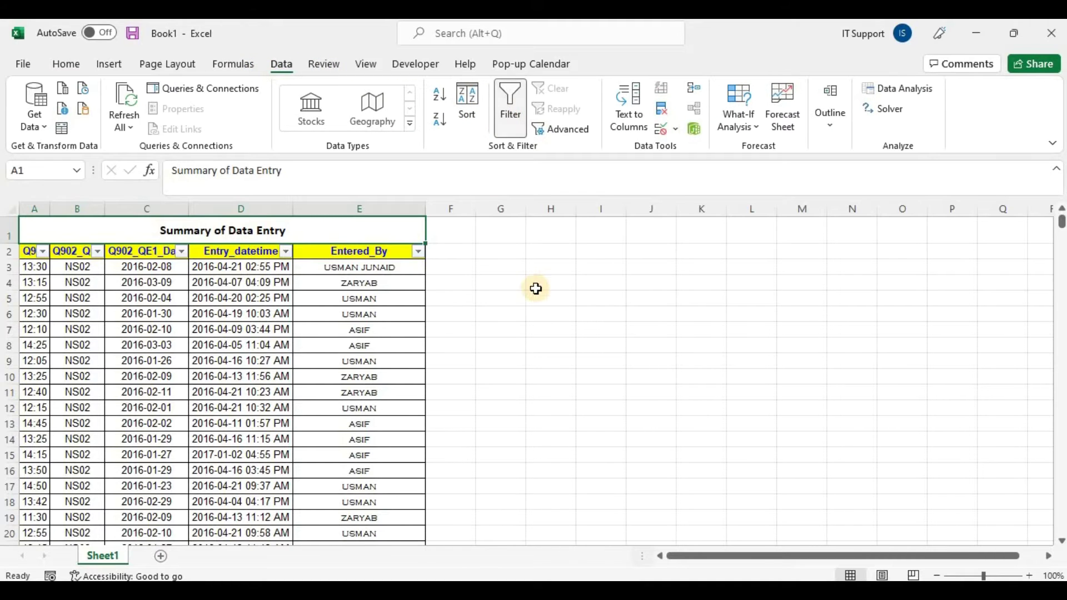
{"action": "left_click", "coordinate": [535, 288]}
{"action": "left_click", "coordinate": [248, 250]}
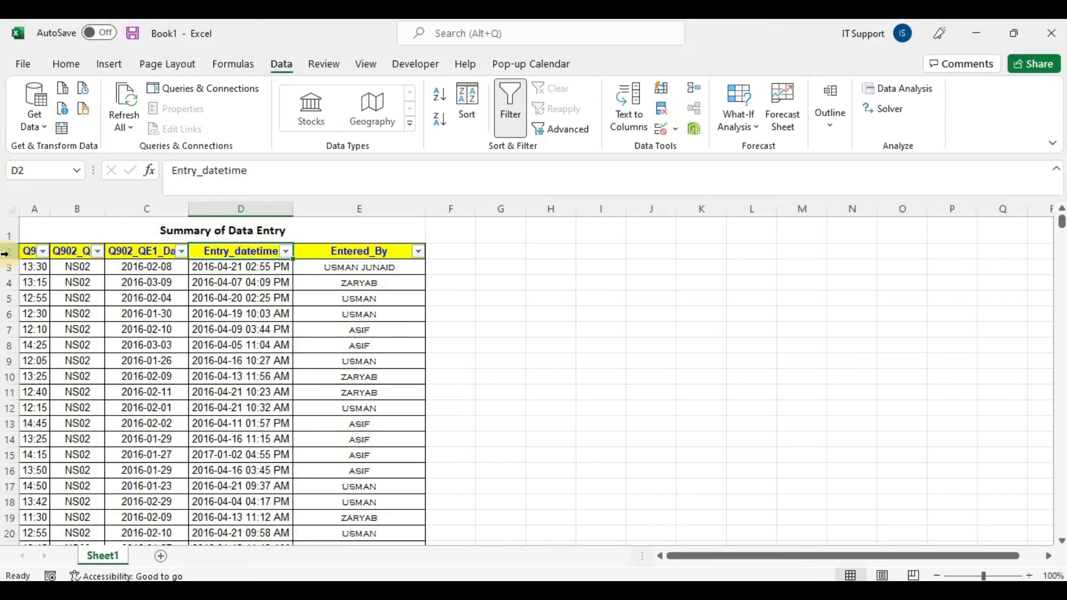
{"action": "left_click", "coordinate": [239, 231]}
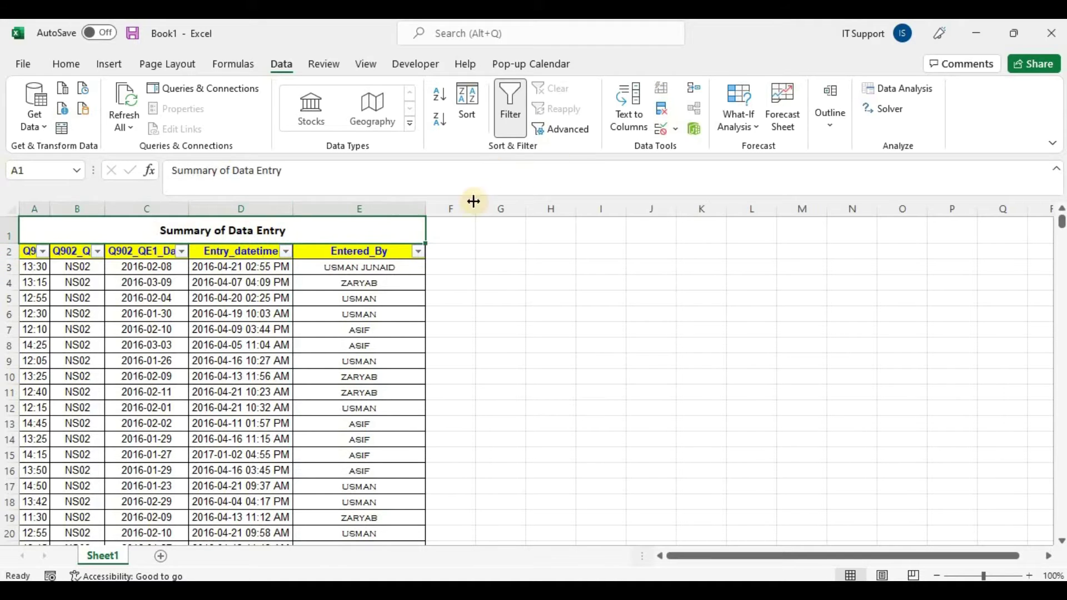
{"action": "left_click", "coordinate": [513, 127]}
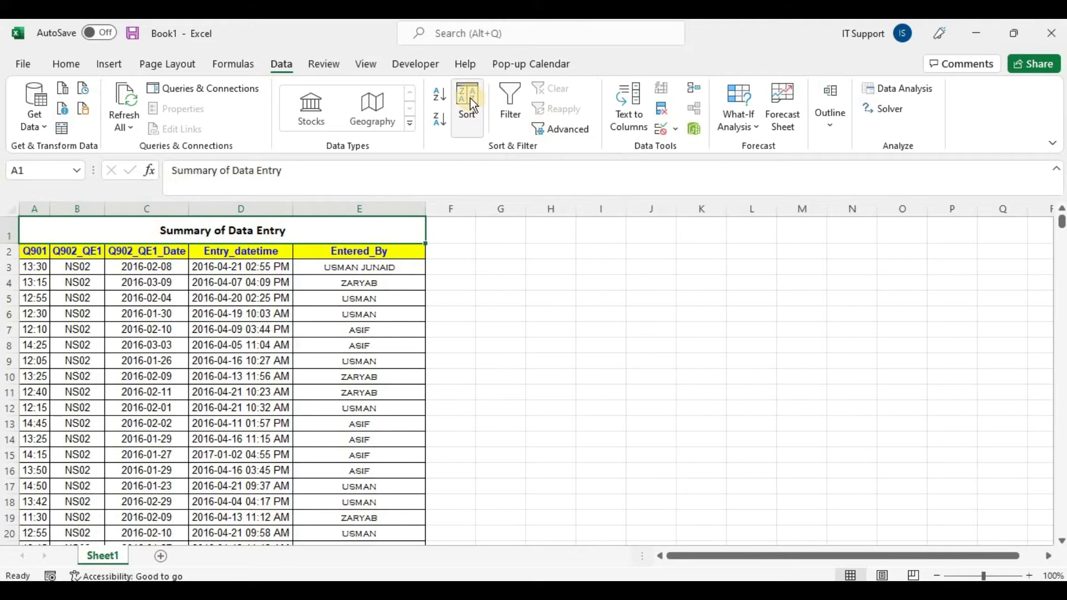
Step: Unmerge the title cells A1 to E1
{"action": "left_click", "coordinate": [66, 65]}
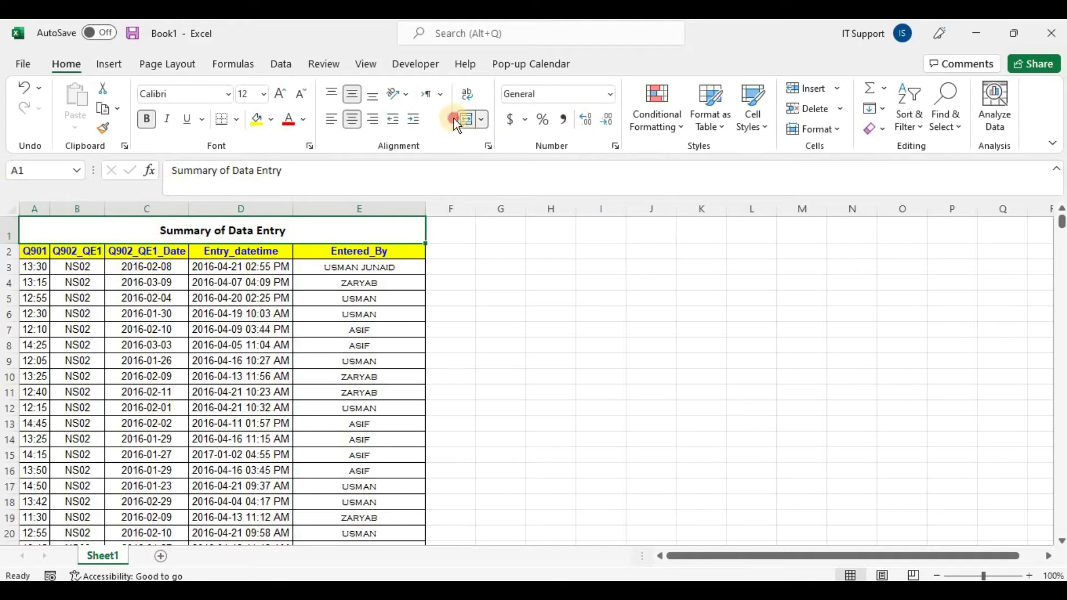
{"action": "left_click", "coordinate": [470, 119]}
{"action": "left_click", "coordinate": [553, 335]}
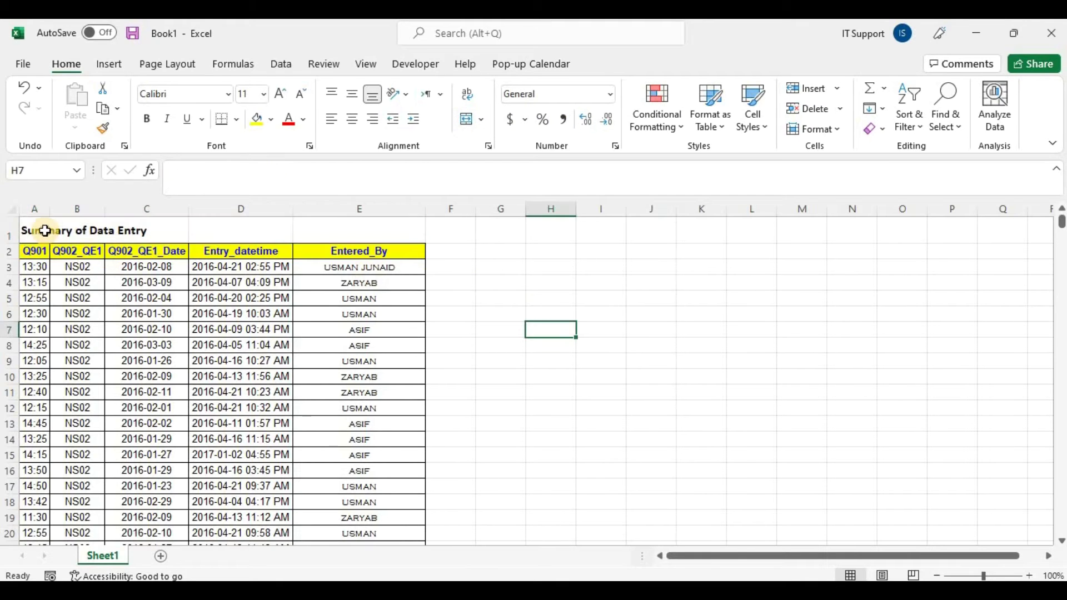
{"action": "left_click", "coordinate": [47, 231]}
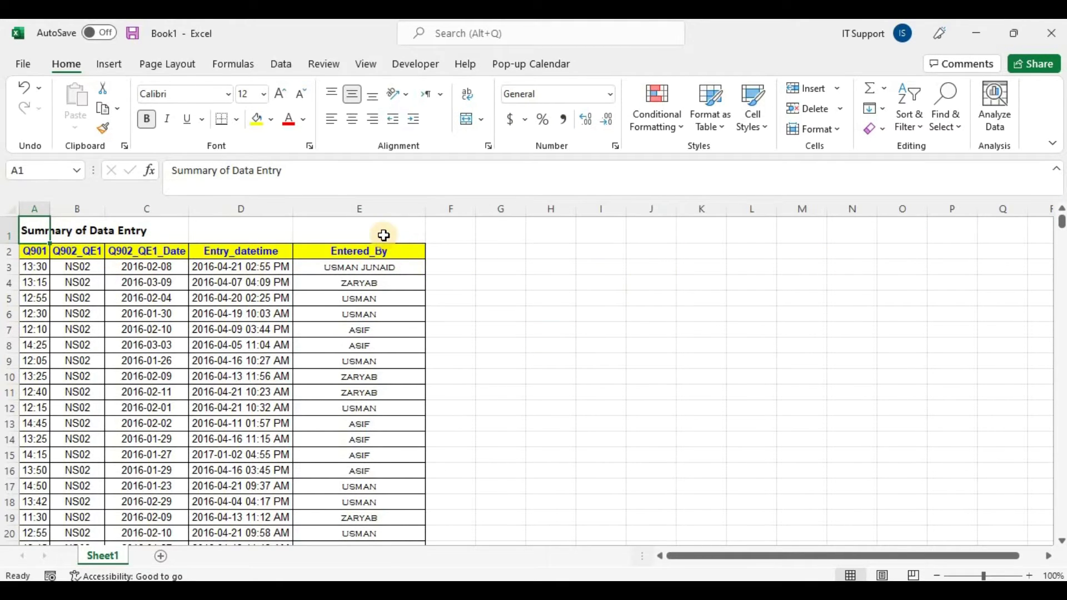
{"action": "left_click", "coordinate": [428, 231], "text": "shift"}
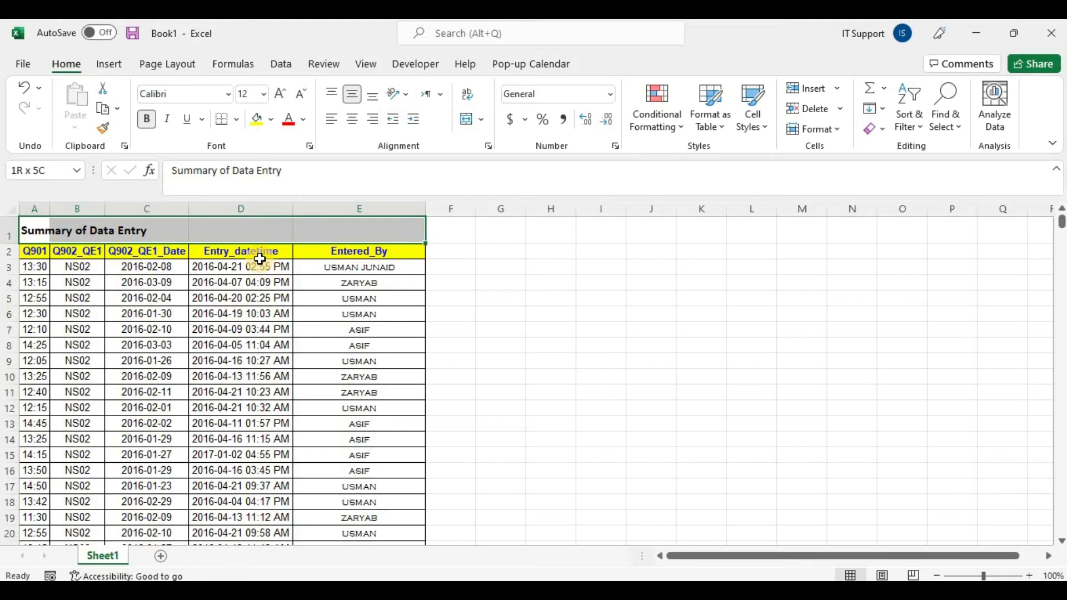
{"action": "left_click", "coordinate": [500, 330]}
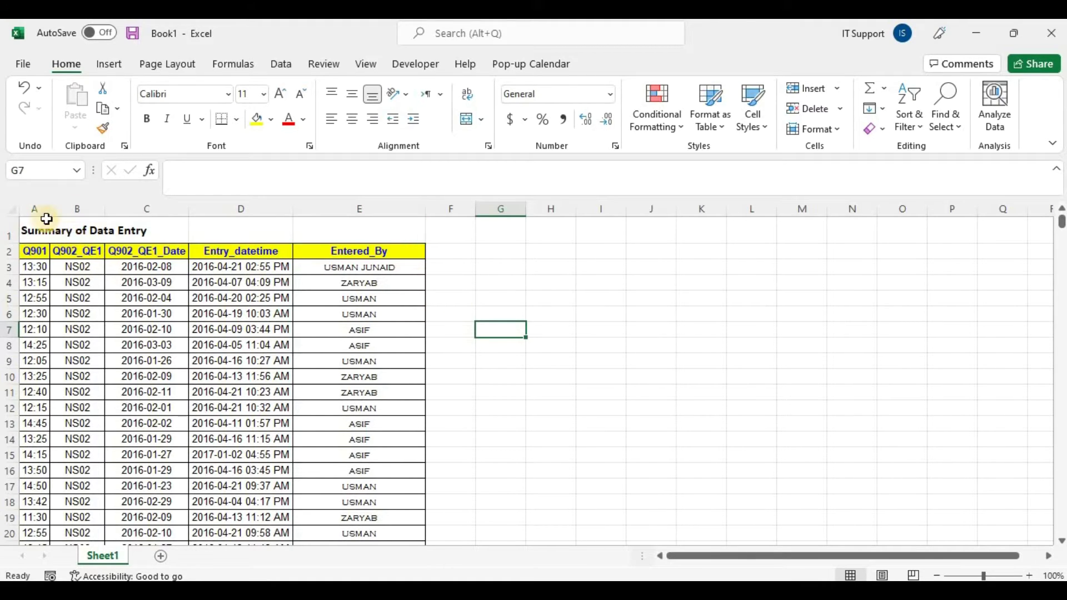
Step: Center the title Summary of Data Entry over cells A1 to E1 without merging, using the Center Across Selection horizontal alignment
{"action": "left_click_drag", "start_coordinate": [35, 228], "coordinate": [350, 216]}
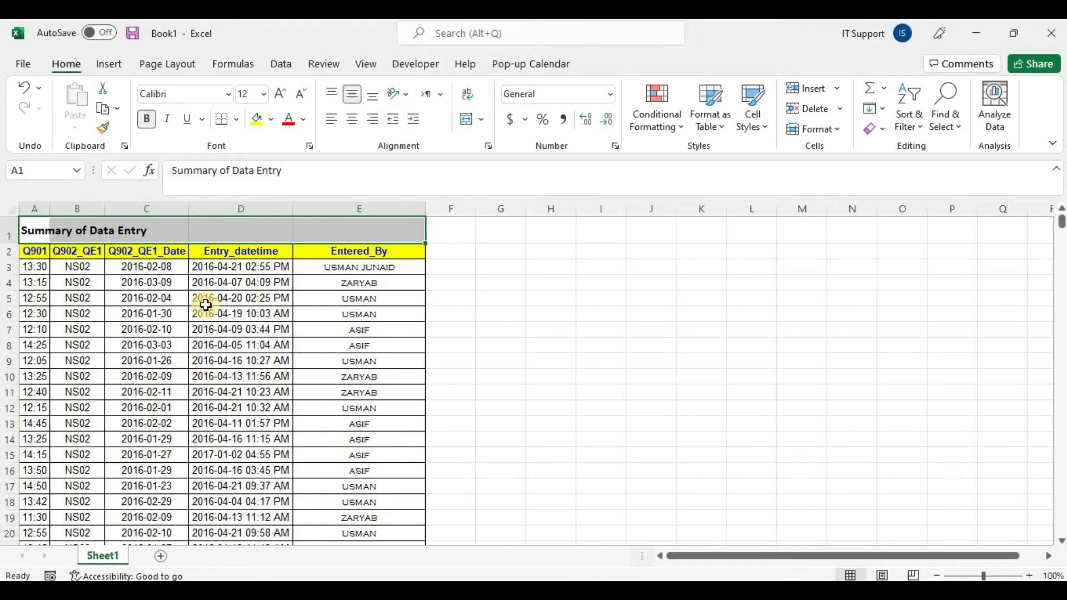
{"action": "right_click", "coordinate": [341, 229]}
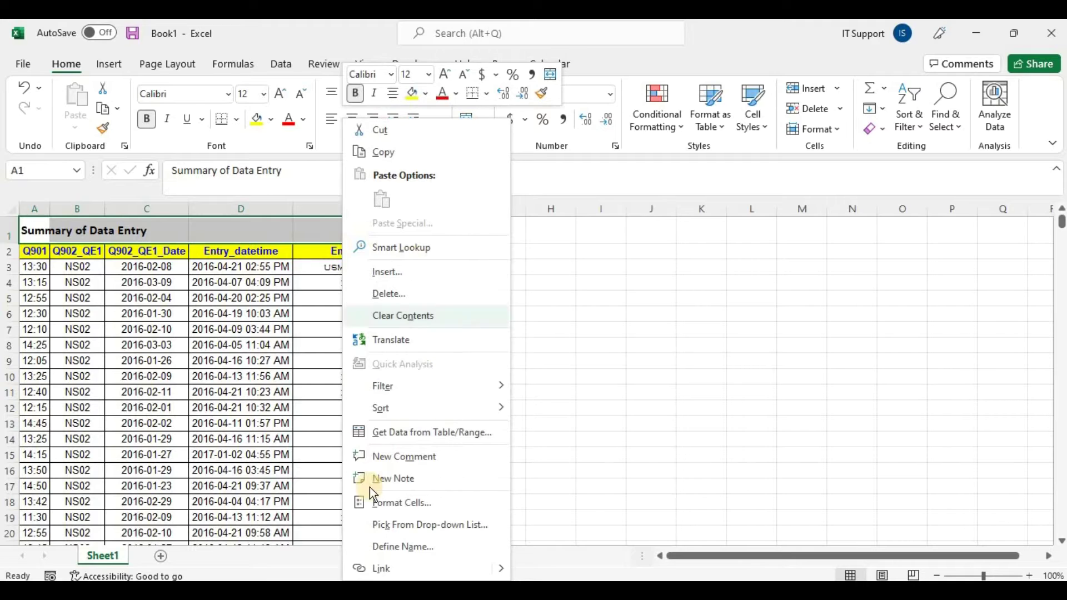
{"action": "left_click", "coordinate": [410, 502]}
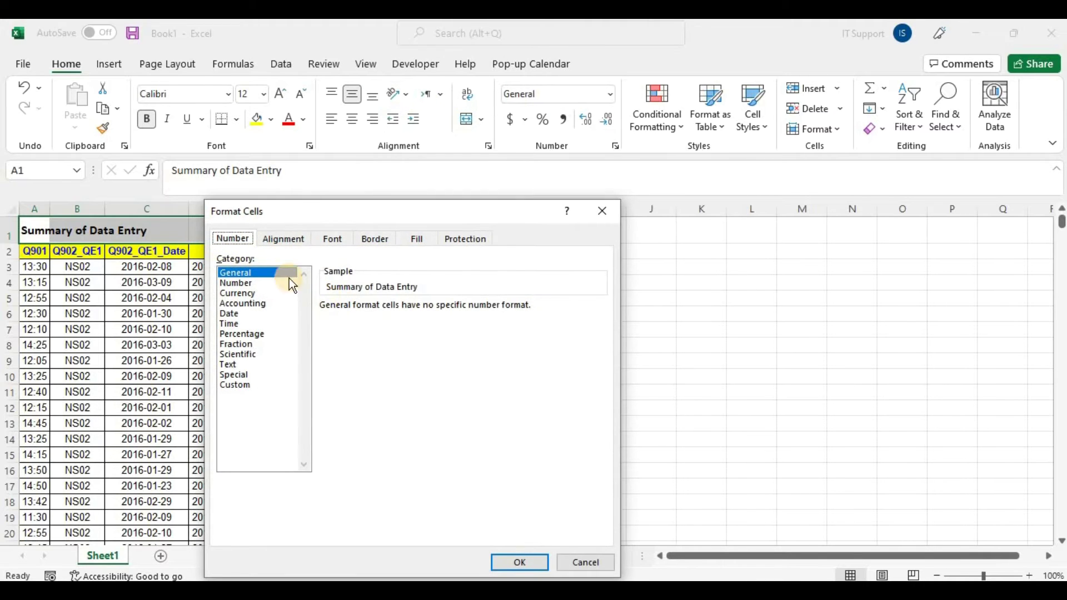
{"action": "left_click", "coordinate": [283, 240]}
{"action": "left_click_drag", "start_coordinate": [381, 213], "coordinate": [414, 216]}
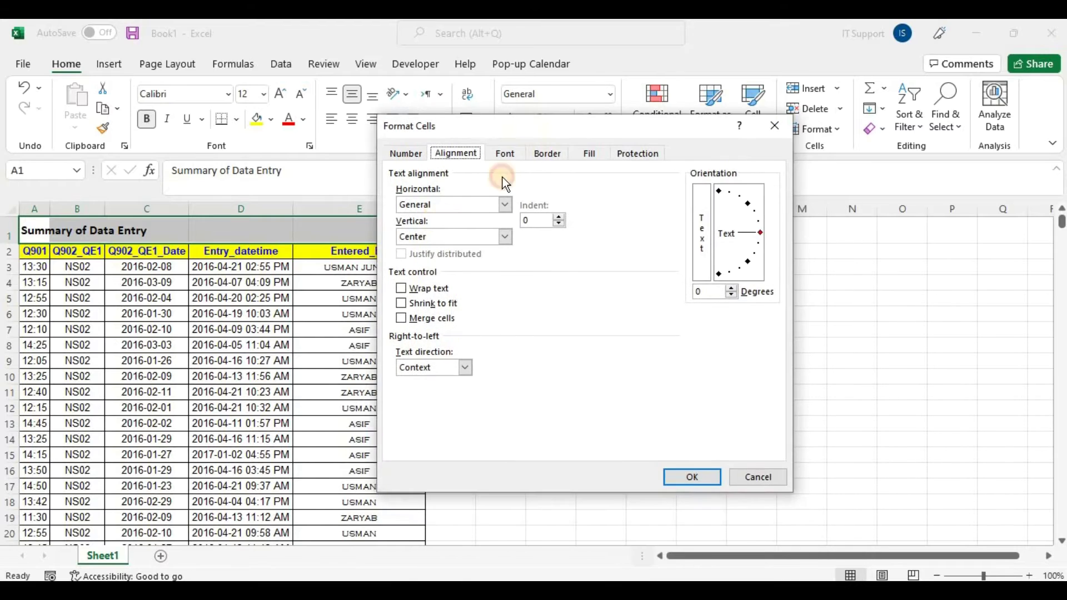
{"action": "left_click", "coordinate": [502, 205]}
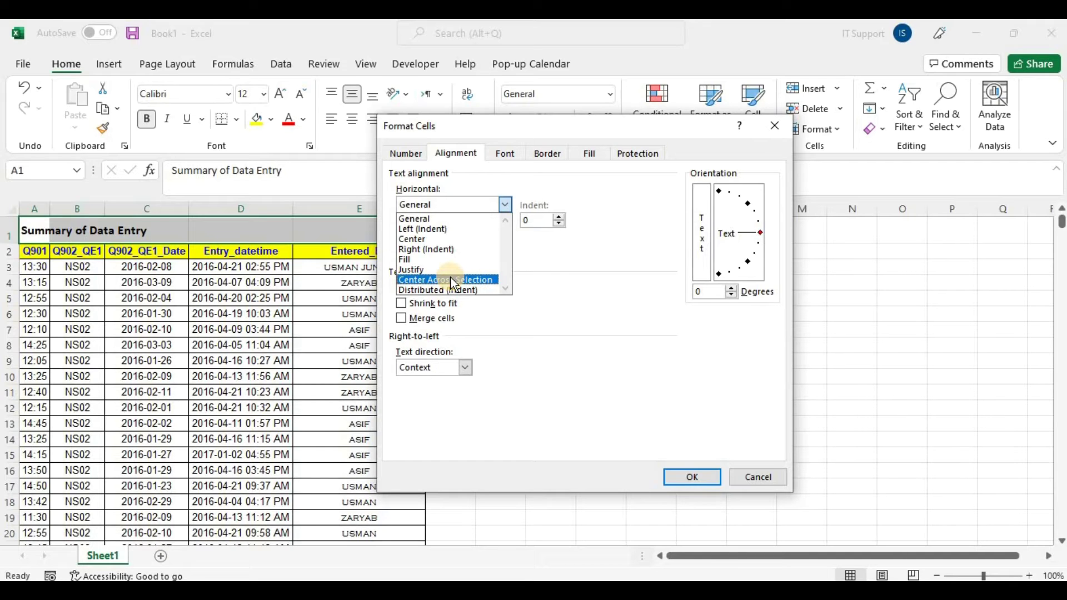
{"action": "left_click", "coordinate": [465, 203]}
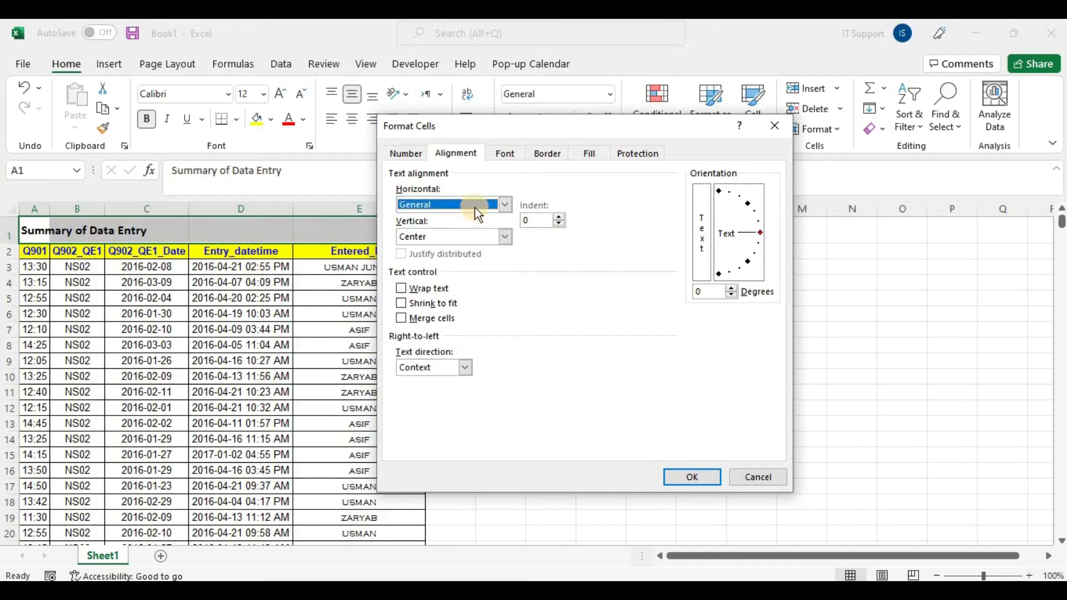
{"action": "left_click", "coordinate": [476, 207]}
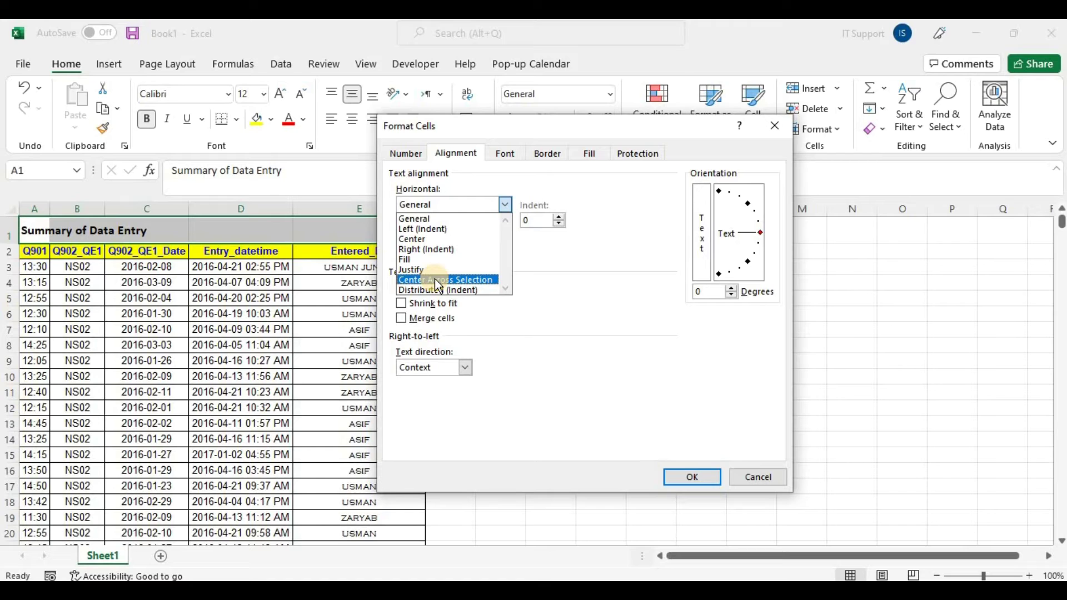
{"action": "left_click", "coordinate": [438, 284]}
{"action": "left_click", "coordinate": [691, 476]}
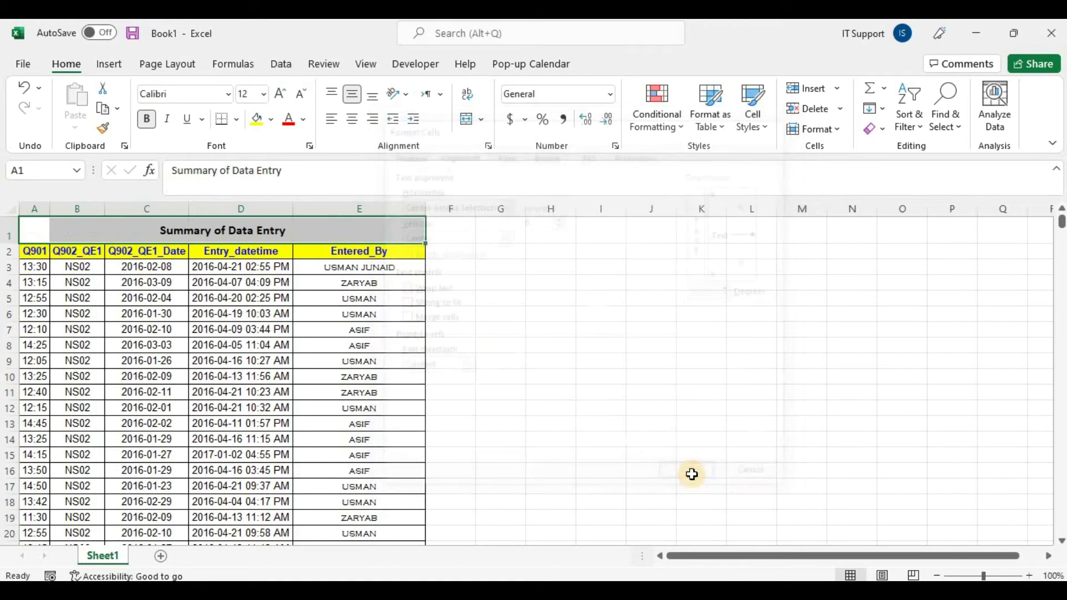
{"action": "left_click", "coordinate": [550, 361]}
Step: Add borders to the title cells A1 to E1
{"action": "left_click", "coordinate": [178, 230]}
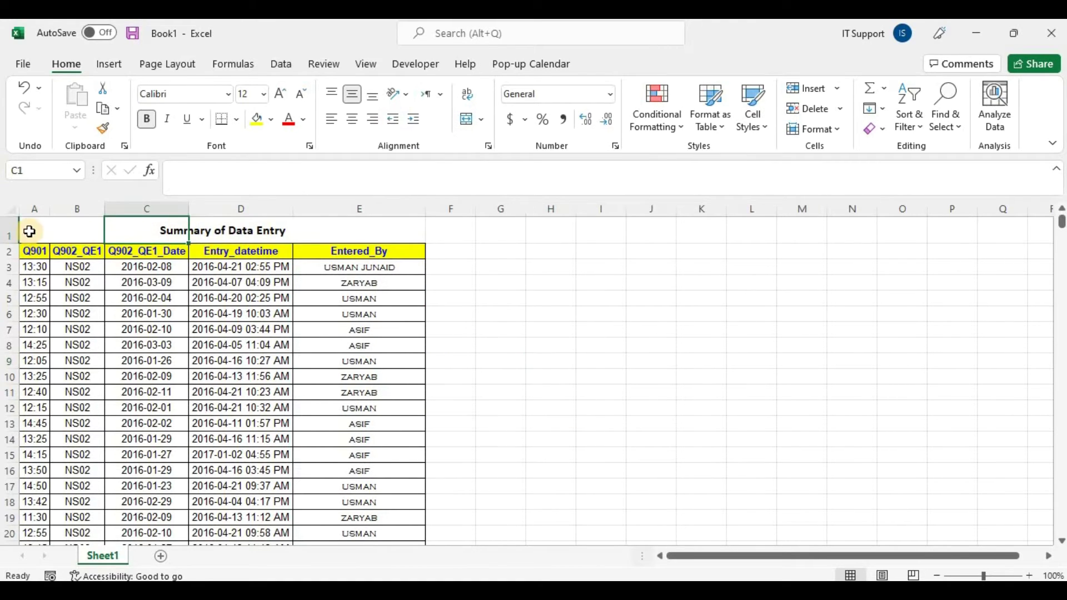
{"action": "left_click_drag", "start_coordinate": [29, 230], "coordinate": [422, 242]}
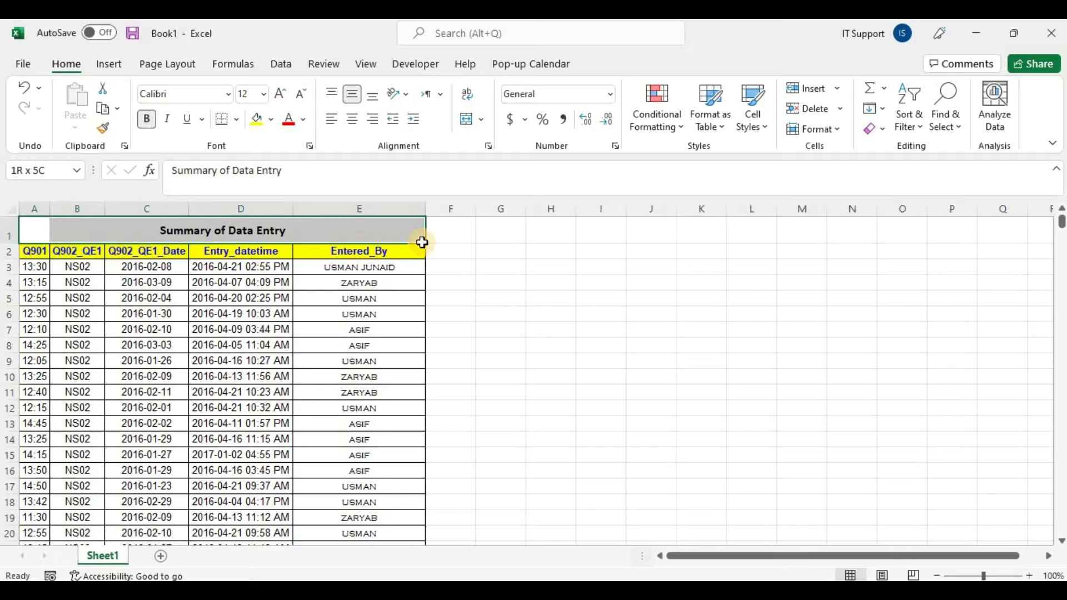
{"action": "left_click", "coordinate": [236, 118]}
{"action": "left_click", "coordinate": [266, 275]}
{"action": "left_click", "coordinate": [566, 289]}
Step: Step back and forth through the title row cells A1 to E1 to examine whether they are still separate cells
{"action": "left_click", "coordinate": [275, 230]}
{"action": "left_click", "coordinate": [157, 225]}
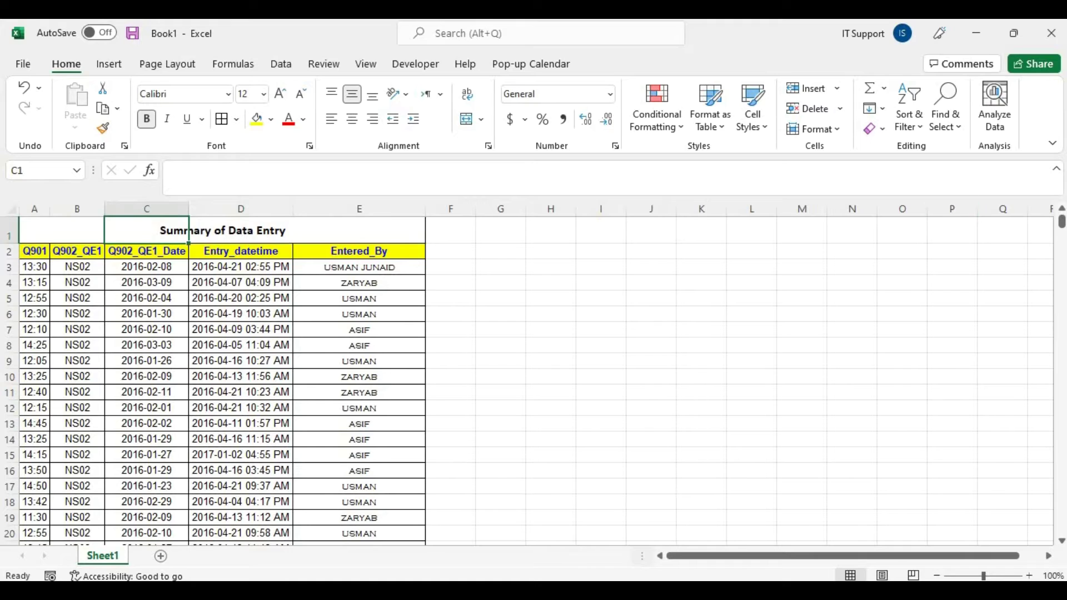
{"action": "key", "text": "Left"}
{"action": "key", "text": "Left"}
{"action": "key", "text": "Right"}
{"action": "key", "text": "Right"}
{"action": "key", "text": "Left"}
{"action": "key", "text": "Left"}
{"action": "key", "text": "Right"}
{"action": "key", "text": "Right"}
{"action": "key", "text": "Right"}
{"action": "key", "text": "Right"}
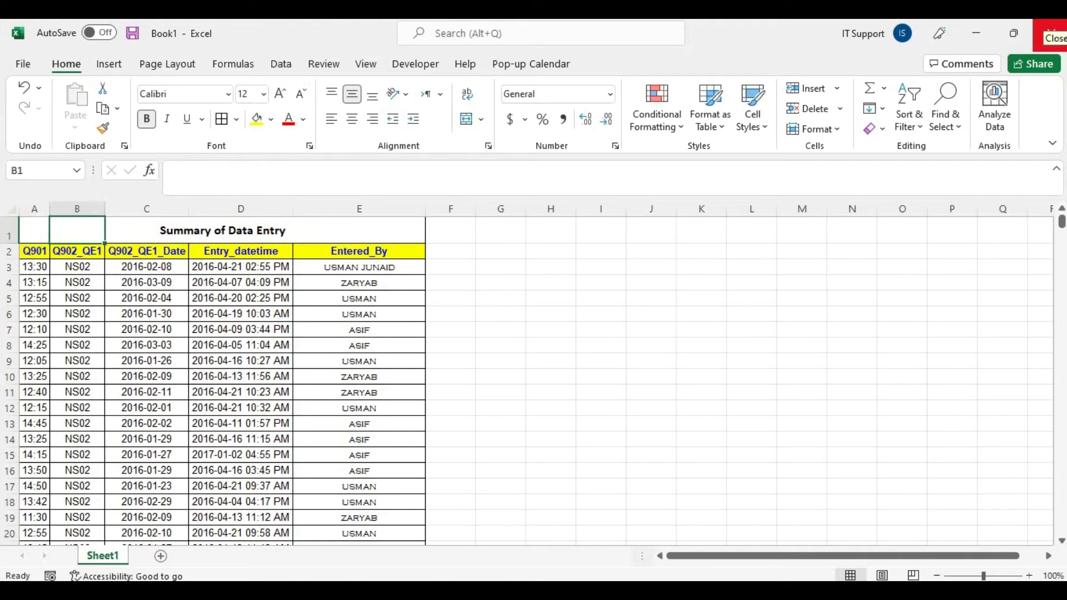
{"action": "key", "text": "Right"}
{"action": "key", "text": "Left"}
{"action": "key", "text": "Left"}
{"action": "key", "text": "Left"}
{"action": "key", "text": "Left"}
{"action": "key", "text": "Left"}
{"action": "key", "text": "Right"}
{"action": "key", "text": "Right"}
{"action": "key", "text": "Right"}
{"action": "key", "text": "Right"}
{"action": "key", "text": "Left"}
{"action": "key", "text": "Left"}
{"action": "key", "text": "Left"}
{"action": "left_click", "coordinate": [553, 280]}
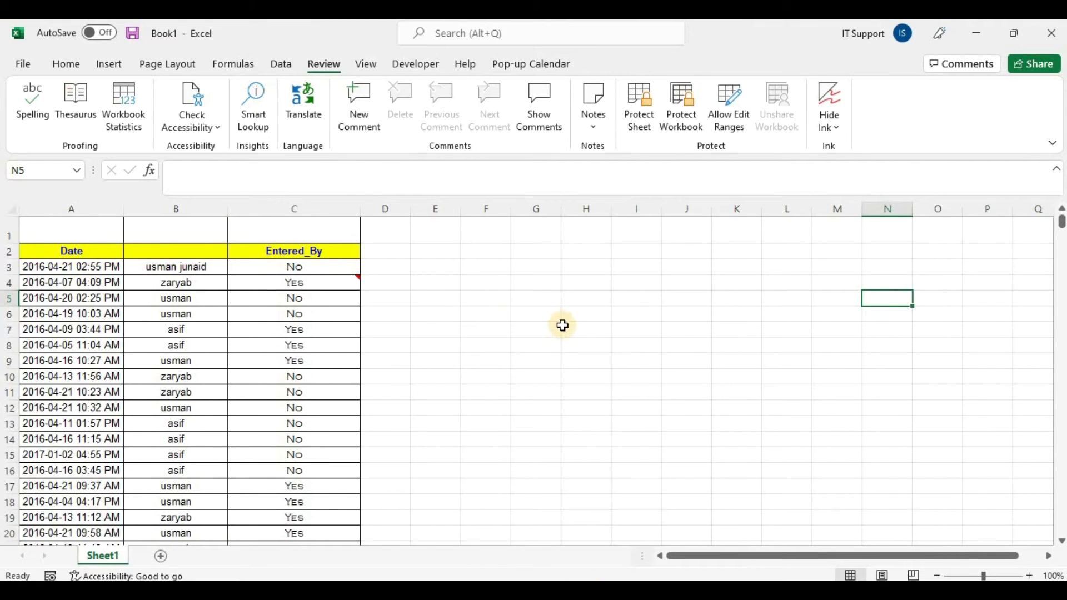
Step: Enter Name as the column header in cell B2 of the Date table
{"action": "mouse_move", "coordinate": [322, 285]}
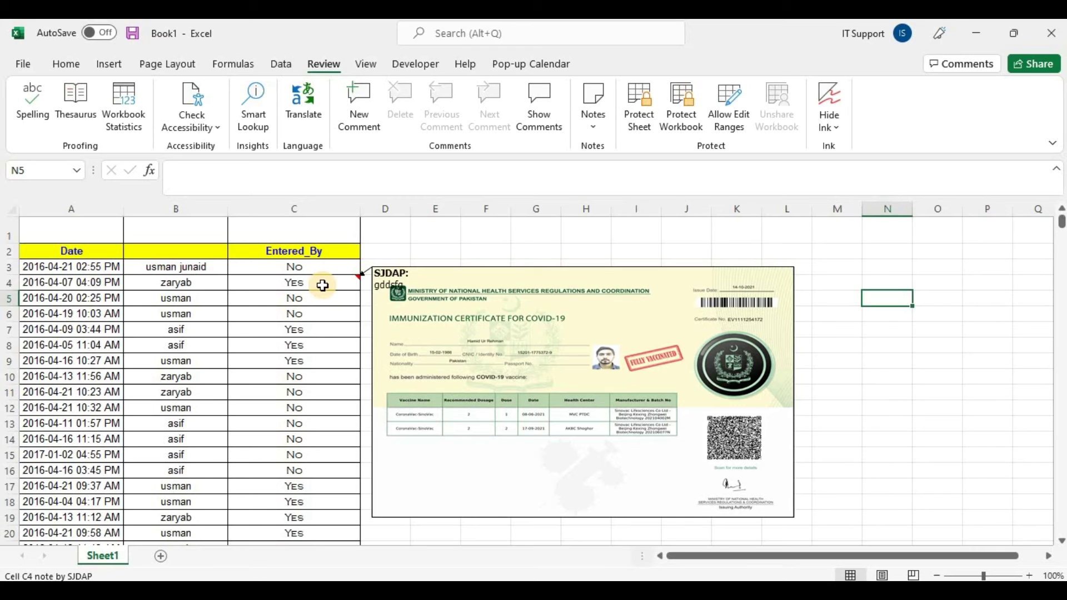
{"action": "left_click", "coordinate": [289, 255]}
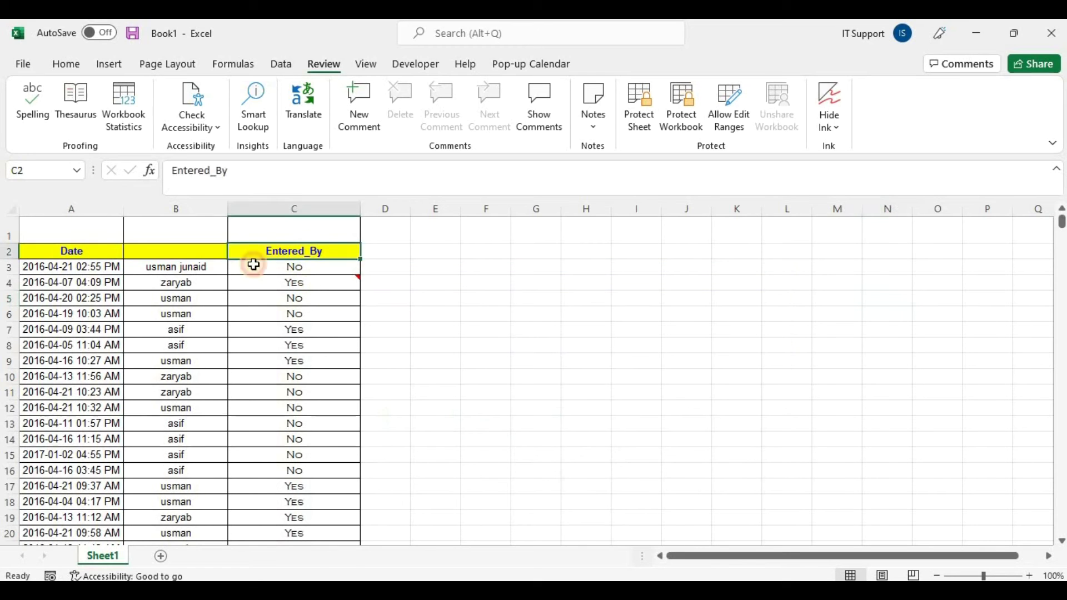
{"action": "left_click", "coordinate": [199, 250]}
{"action": "type", "text": "Name"}
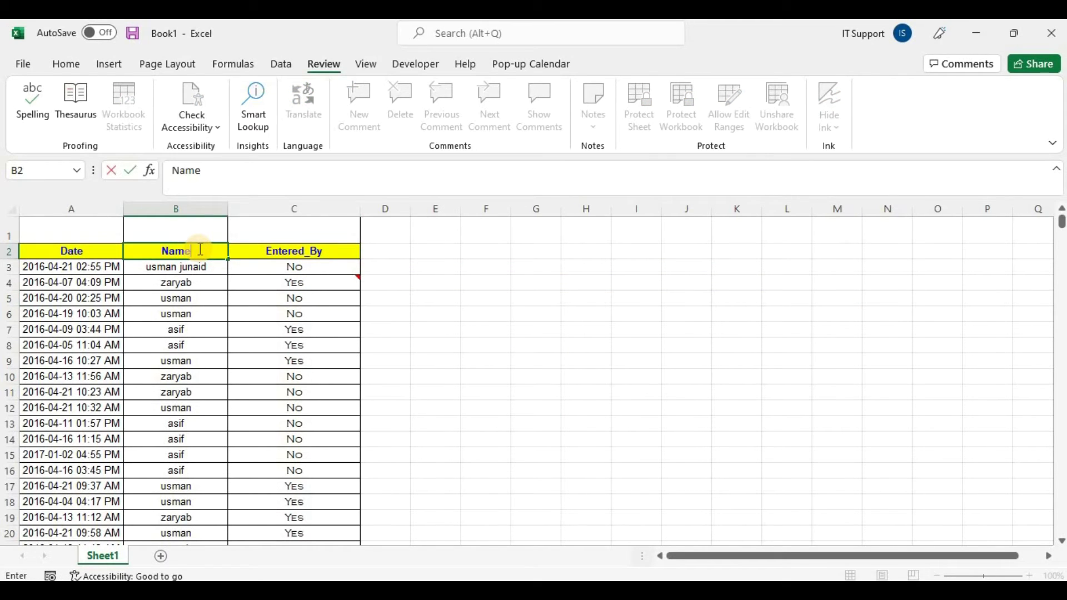
{"action": "left_click", "coordinate": [170, 332]}
{"action": "left_click", "coordinate": [175, 268]}
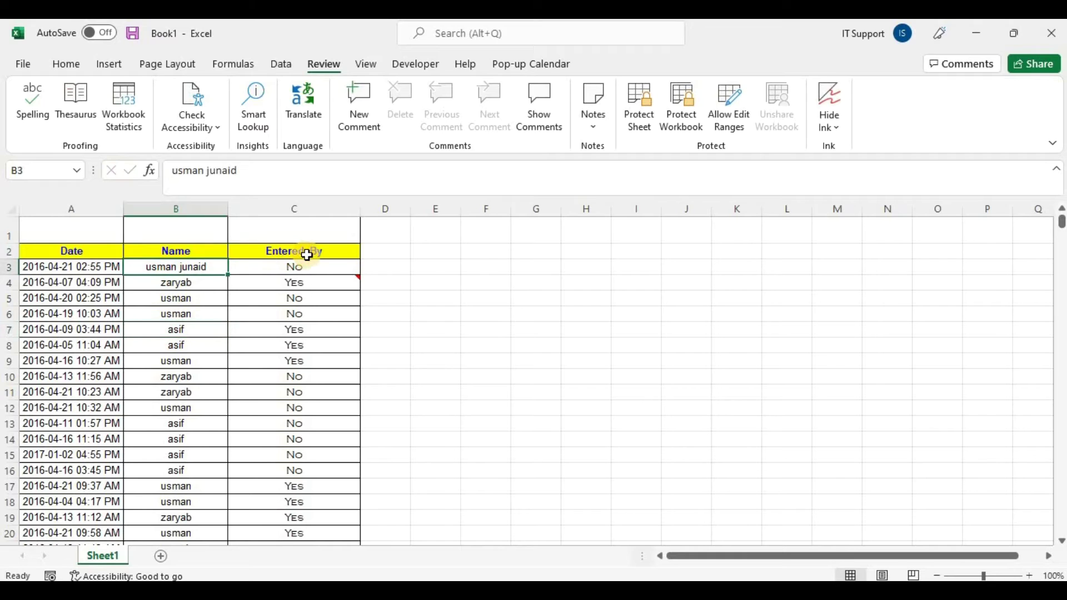
Step: Replace the Entered_By header in cell C2 with Vaccination Status
{"action": "left_click", "coordinate": [306, 252]}
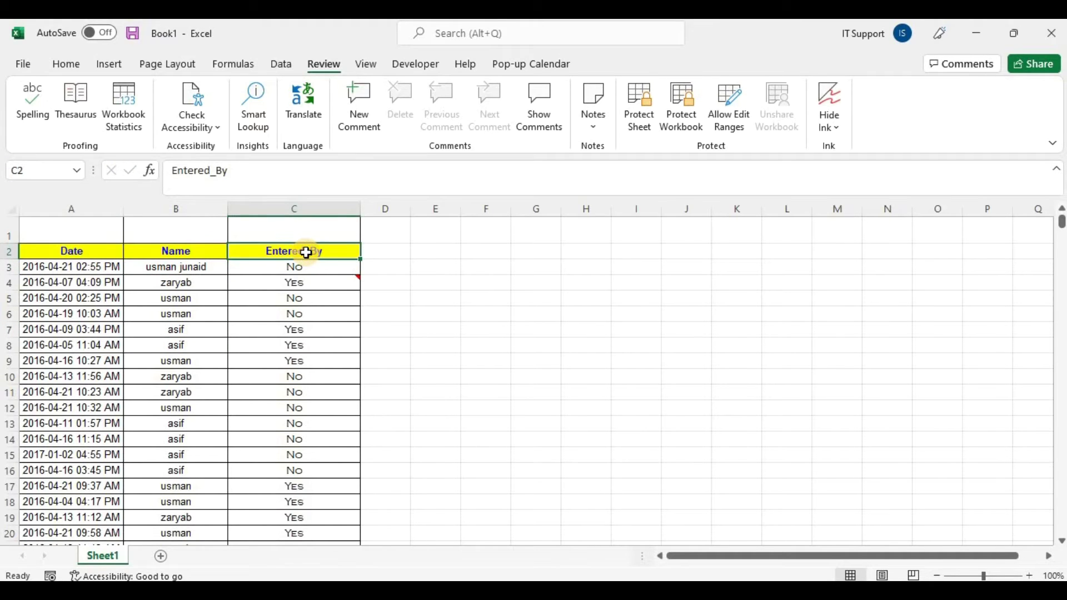
{"action": "type", "text": "Vaccination Statuws"}
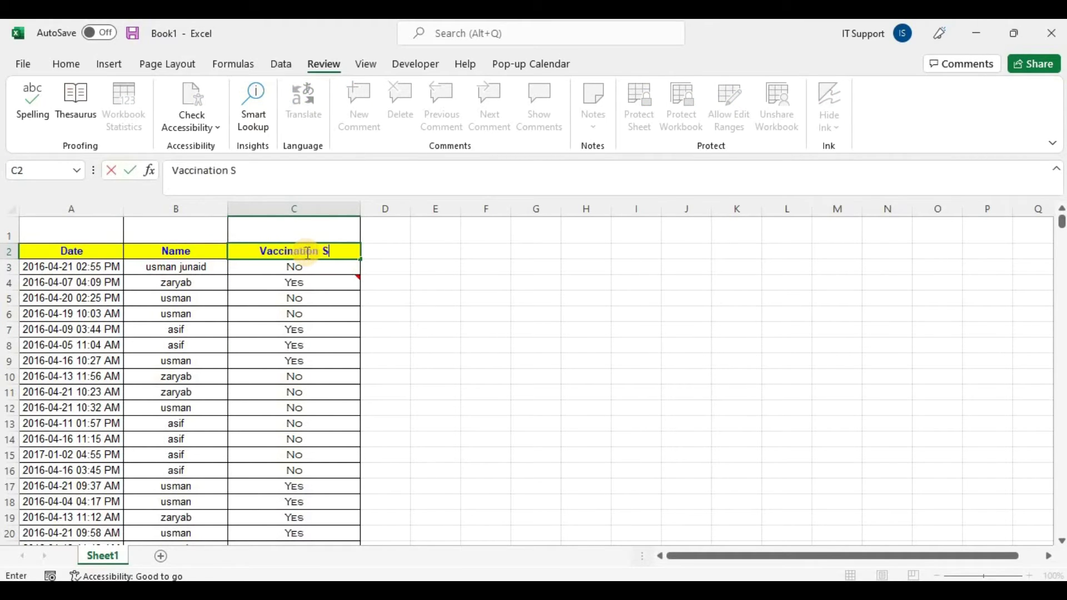
{"action": "key", "text": "Return"}
{"action": "left_click", "coordinate": [307, 253]}
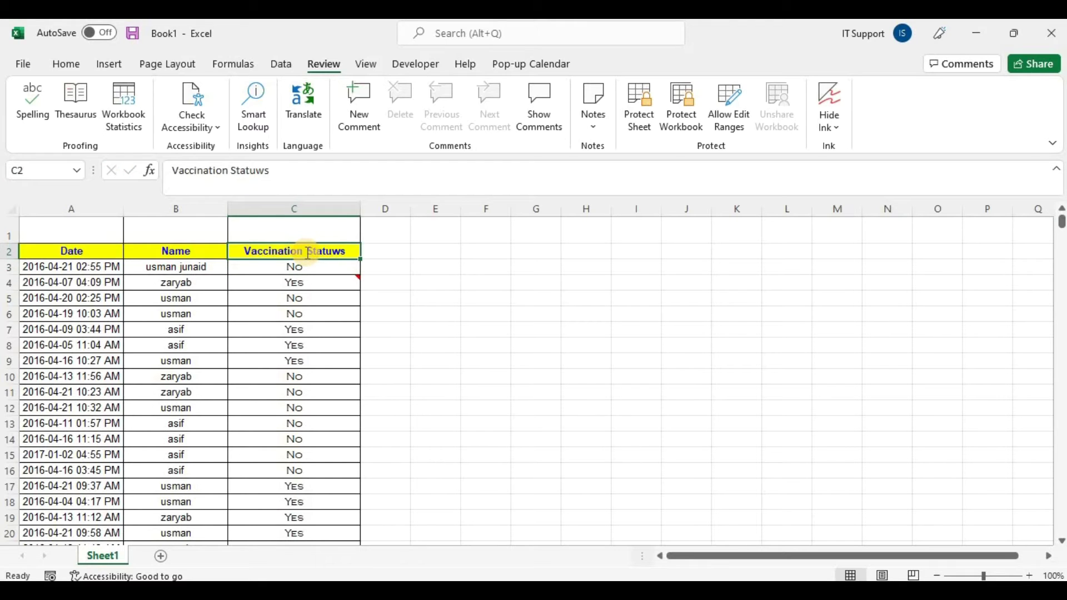
{"action": "type", "text": "Vaccination Status"}
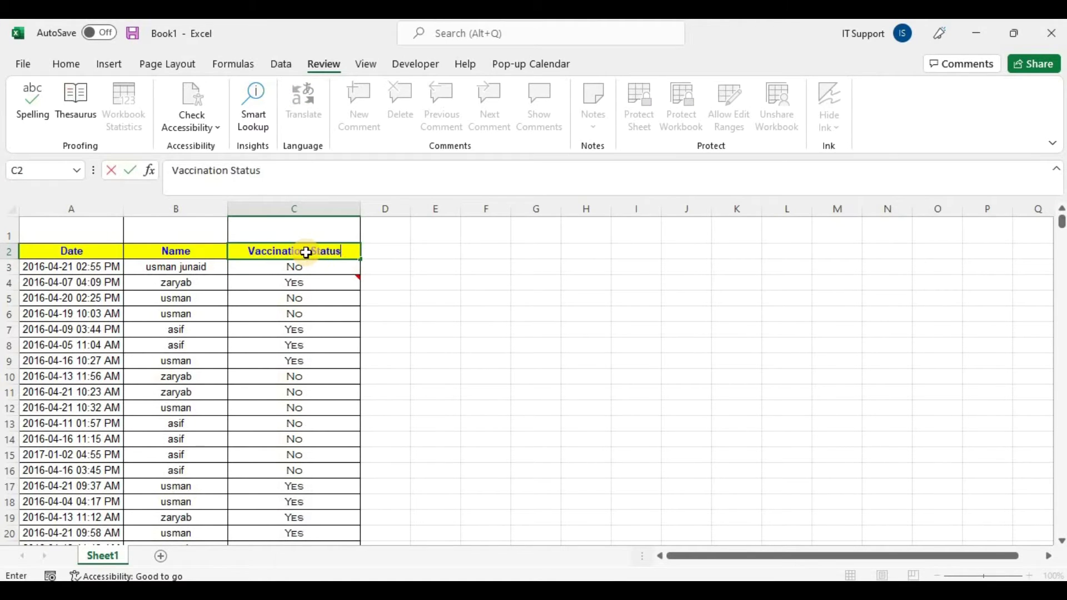
{"action": "key", "text": "Return"}
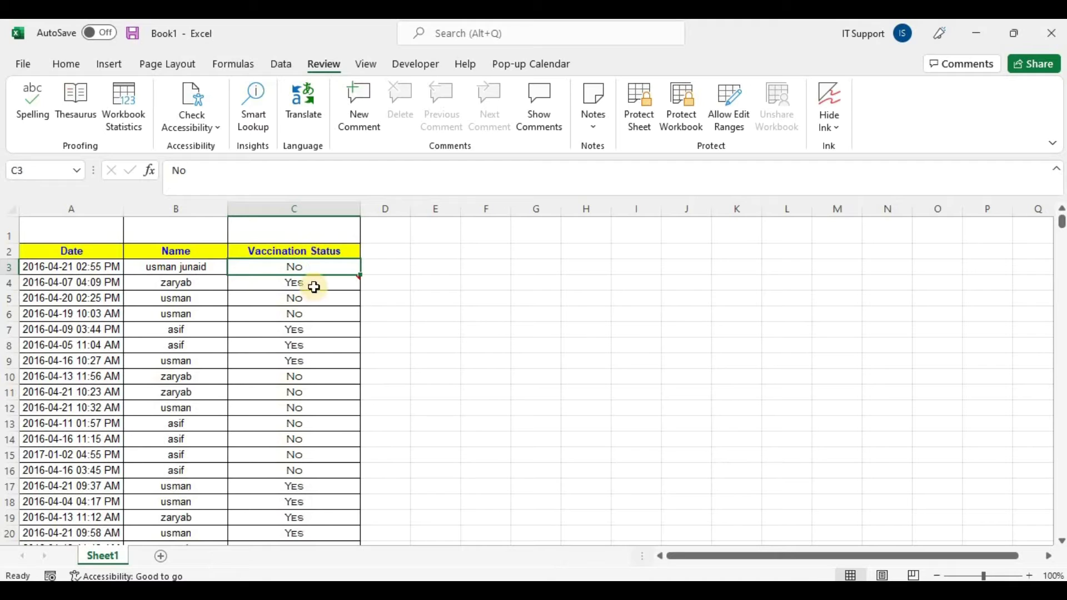
{"action": "left_click_drag", "start_coordinate": [305, 364], "coordinate": [305, 377]}
{"action": "left_click", "coordinate": [317, 332]}
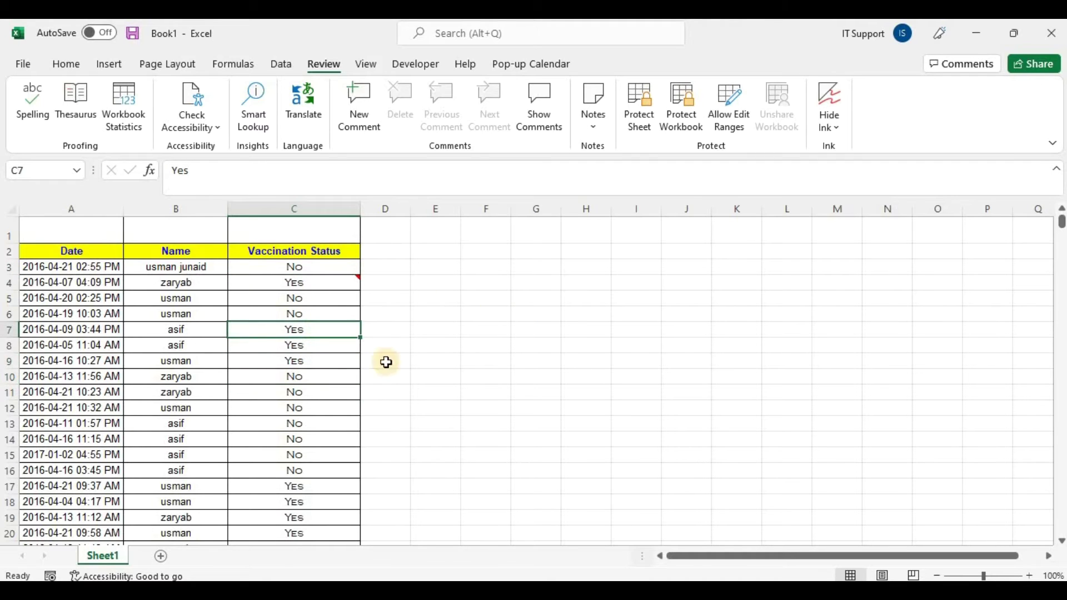
{"action": "left_click", "coordinate": [717, 225]}
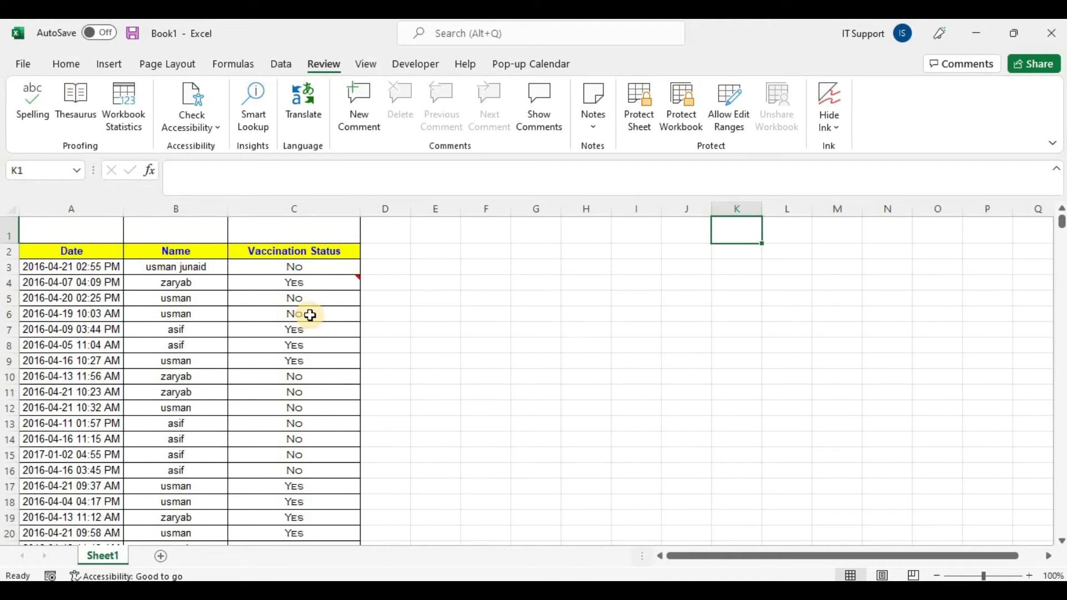
{"action": "mouse_move", "coordinate": [303, 283]}
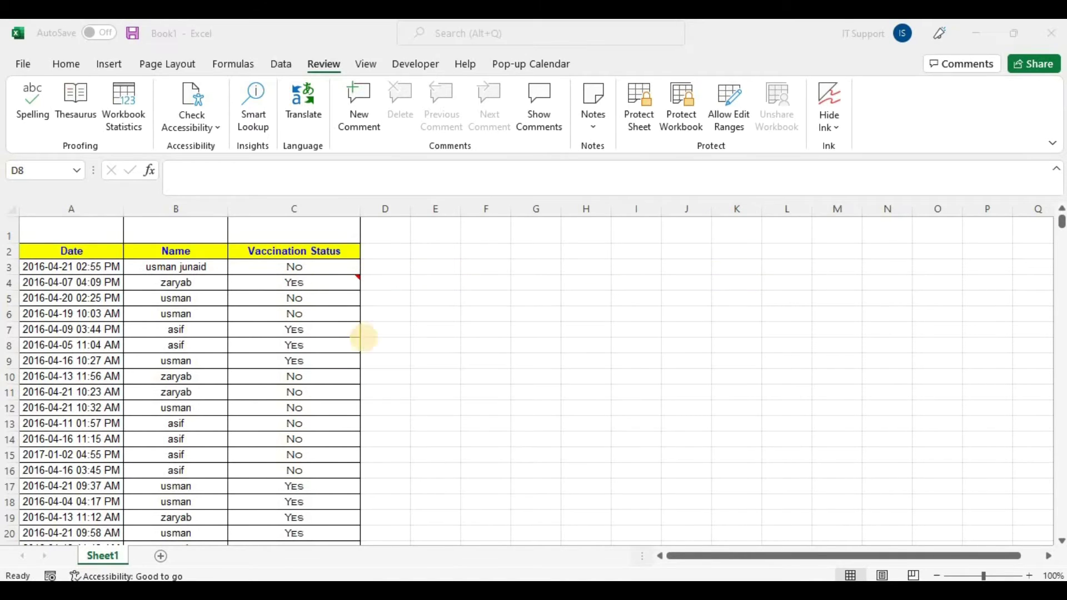
{"action": "left_click", "coordinate": [391, 342]}
{"action": "left_click", "coordinate": [320, 343]}
{"action": "left_click", "coordinate": [324, 329]}
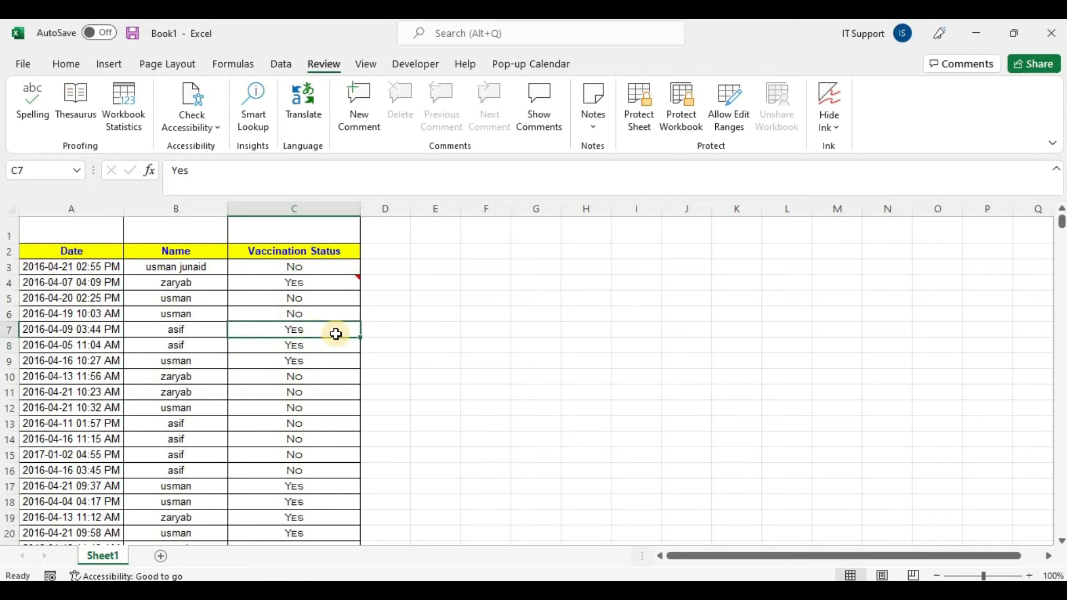
{"action": "left_click", "coordinate": [375, 327]}
Step: Add a new note with the text sddfasfd to cell C7 in the Vaccination Status column and select the note's frame
{"action": "left_click", "coordinate": [314, 329]}
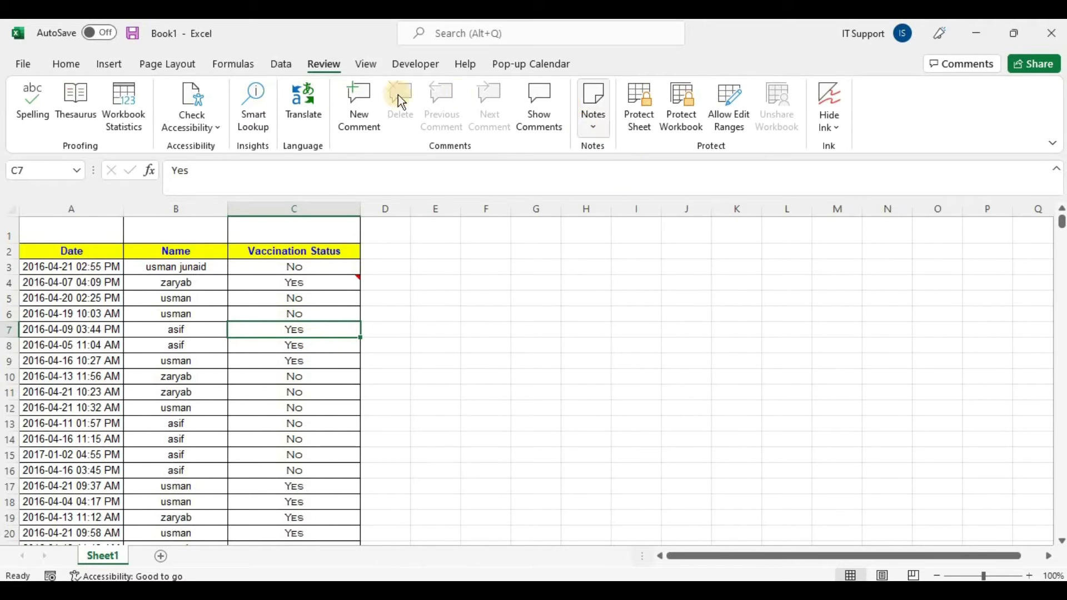
{"action": "left_click", "coordinate": [593, 129]}
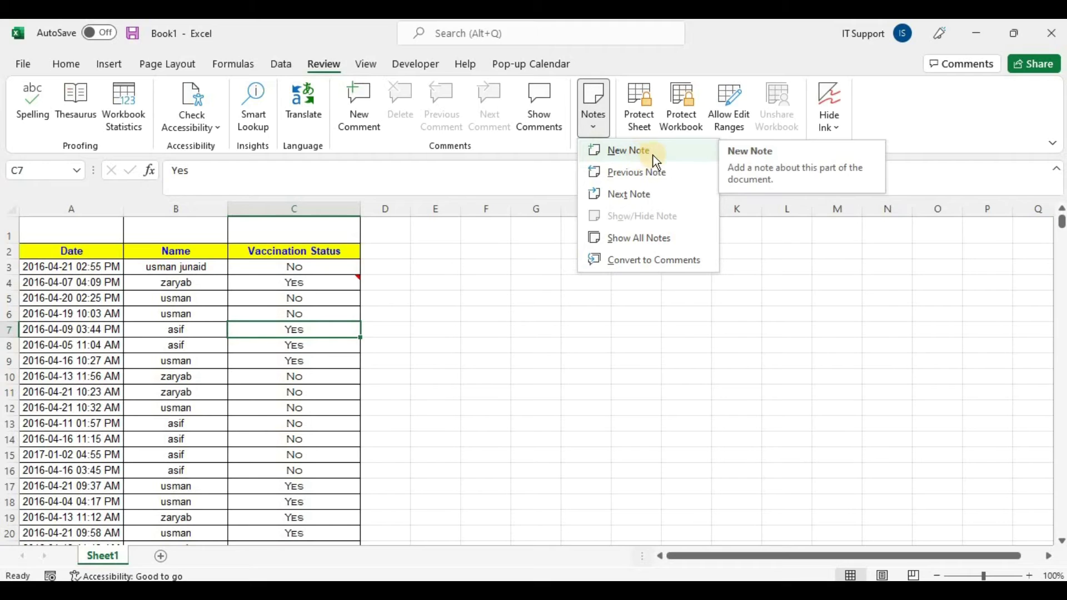
{"action": "left_click", "coordinate": [489, 363]}
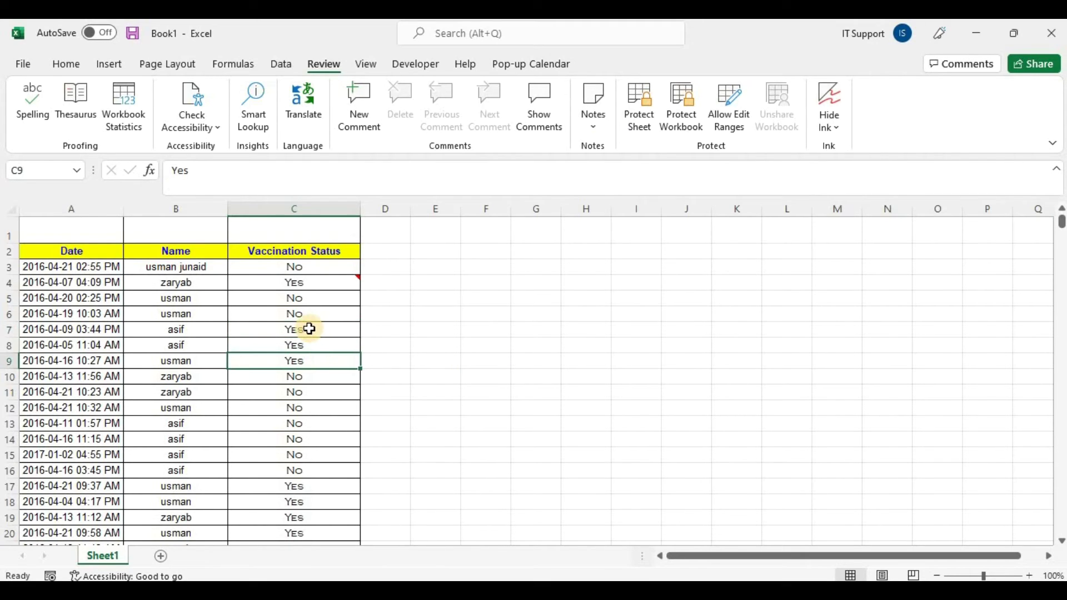
{"action": "left_click", "coordinate": [597, 127]}
{"action": "left_click", "coordinate": [618, 149]}
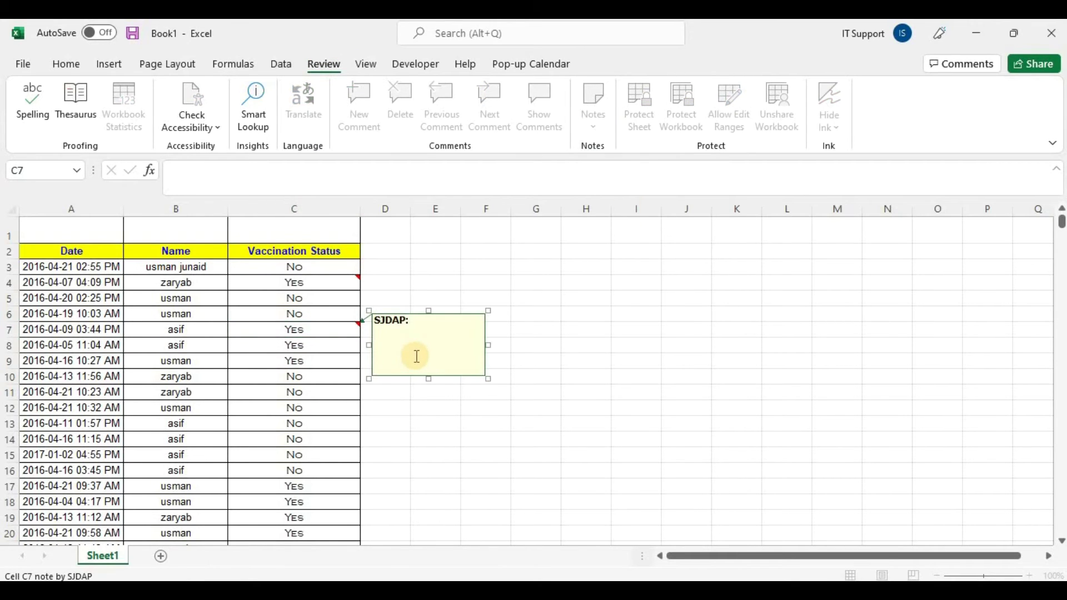
{"action": "type", "text": "sddfasfd"}
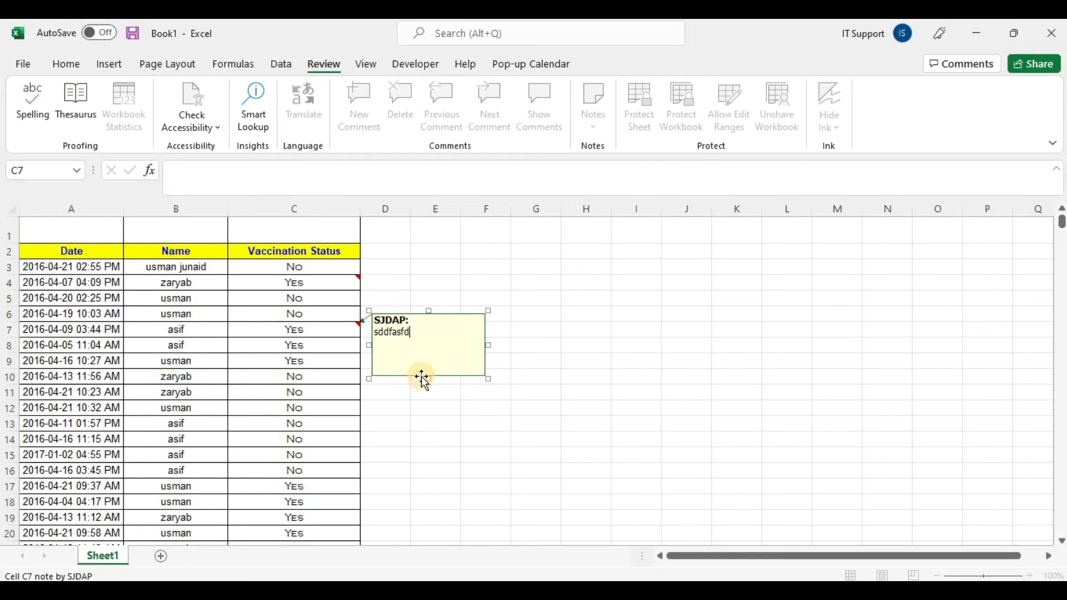
{"action": "left_click", "coordinate": [421, 375]}
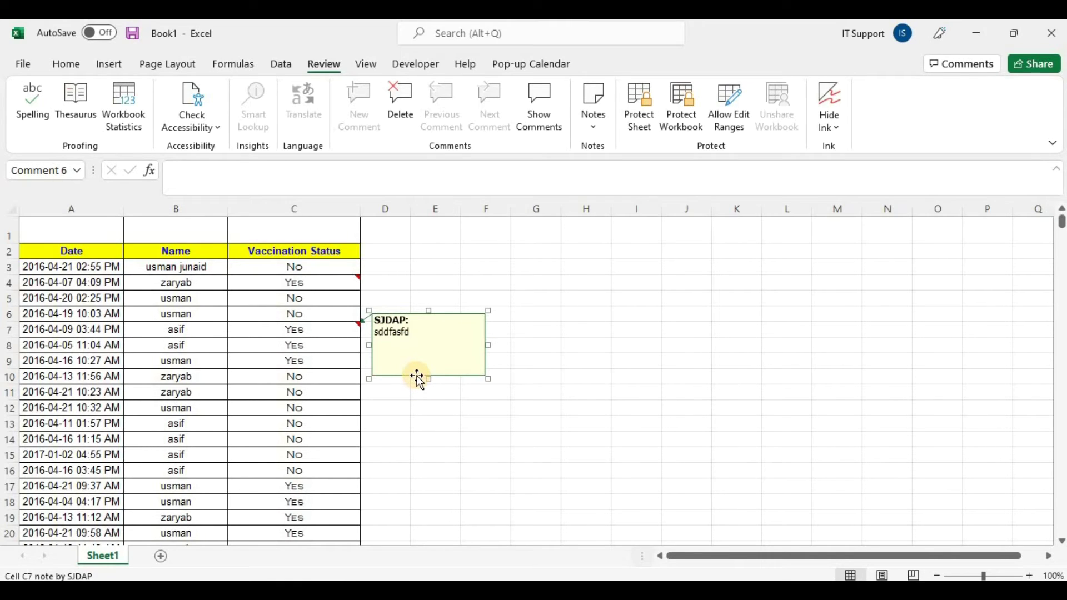
Step: Open the format settings of cell C7's note and bring up the picture option of its fill effects
{"action": "right_click", "coordinate": [417, 376]}
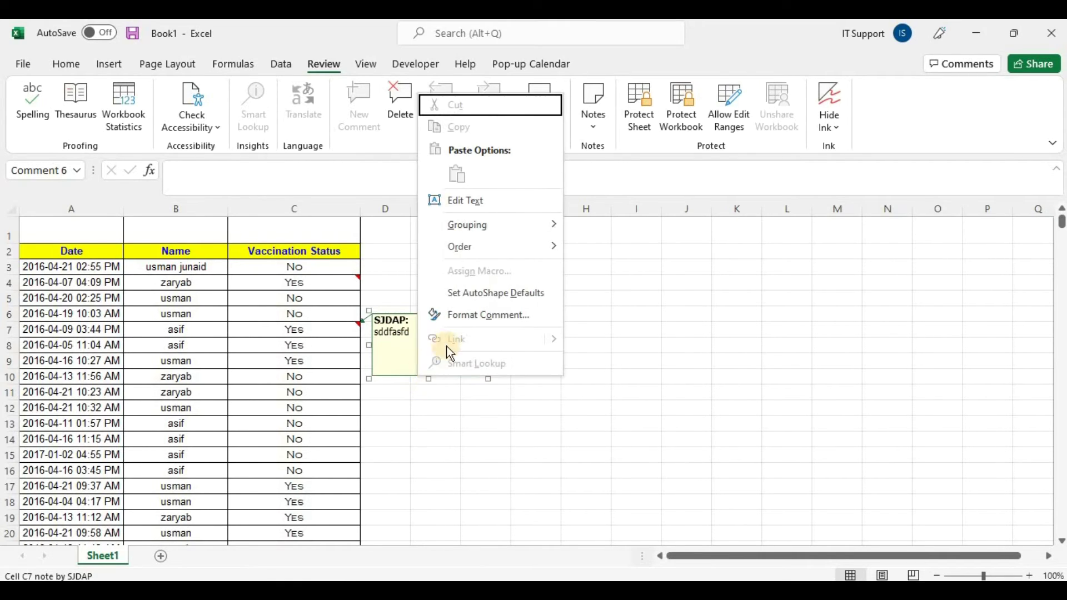
{"action": "left_click", "coordinate": [500, 317]}
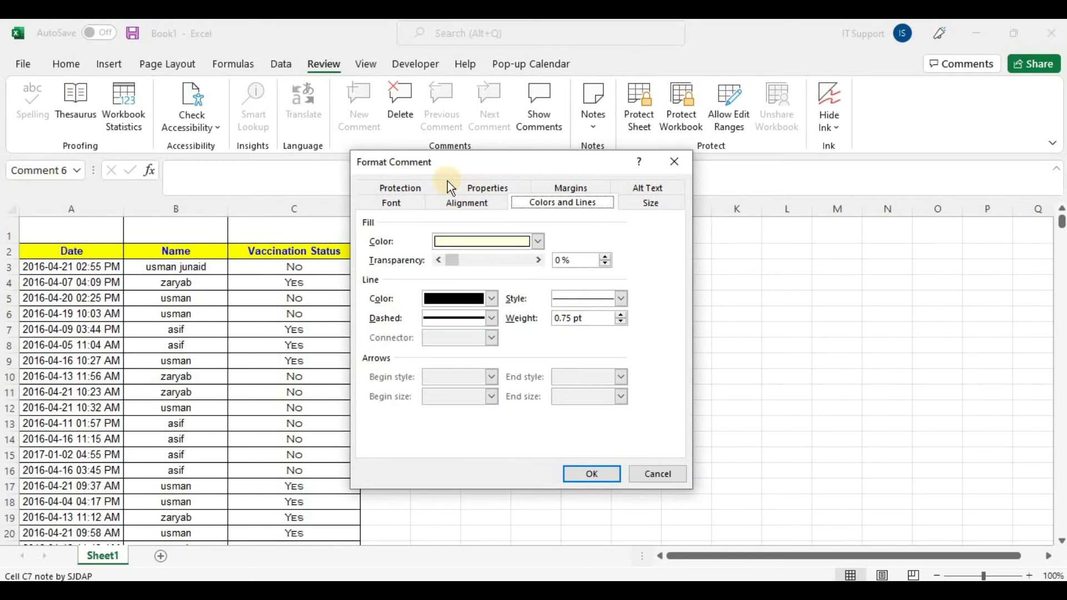
{"action": "left_click", "coordinate": [391, 199]}
{"action": "left_click", "coordinate": [396, 188]}
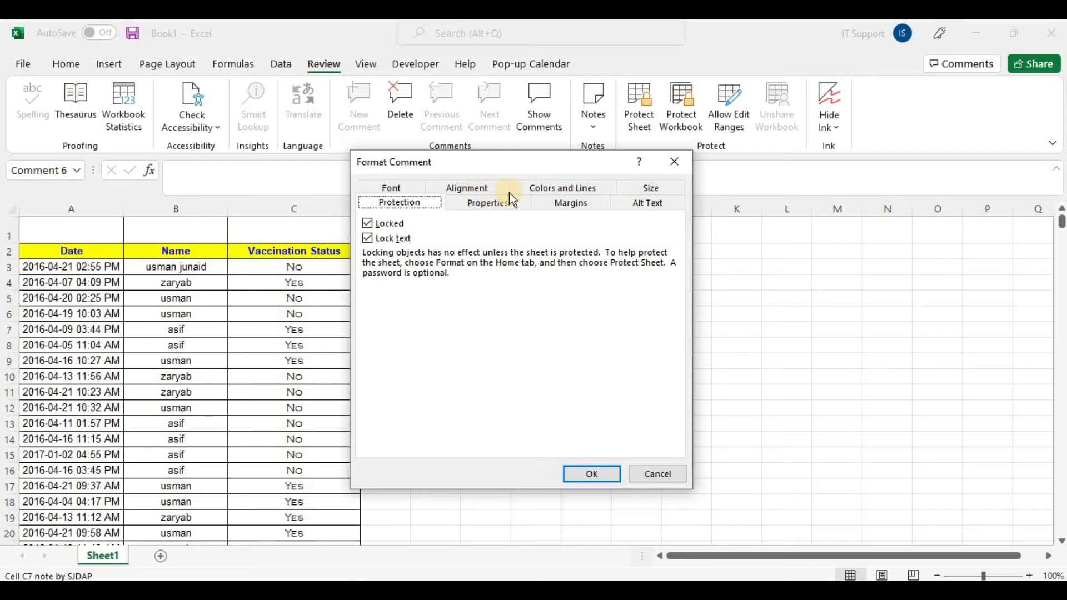
{"action": "left_click", "coordinate": [575, 188]}
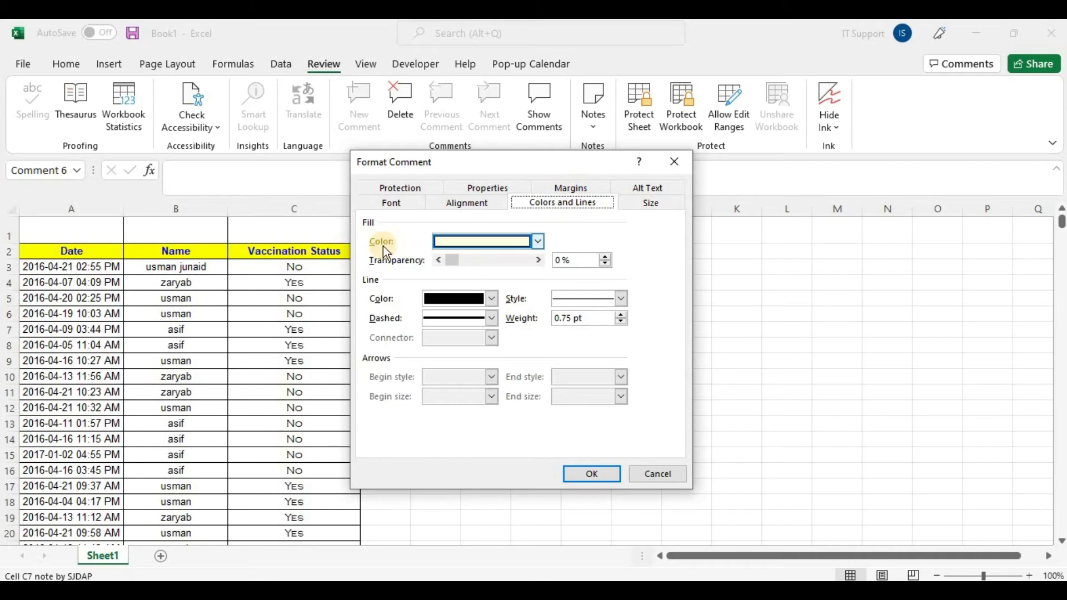
{"action": "left_click", "coordinate": [538, 242]}
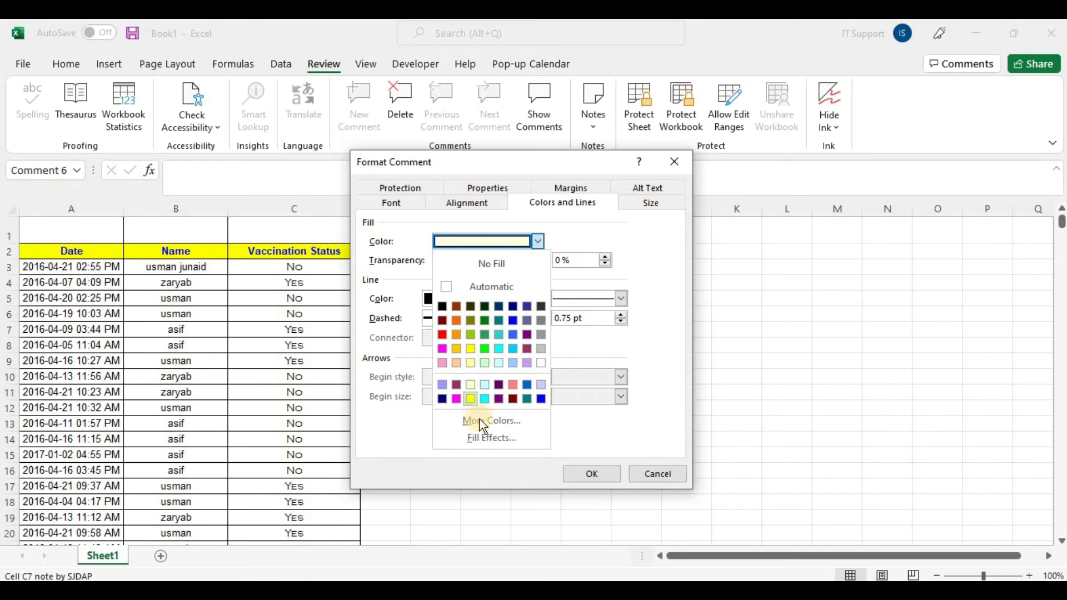
{"action": "left_click", "coordinate": [490, 439]}
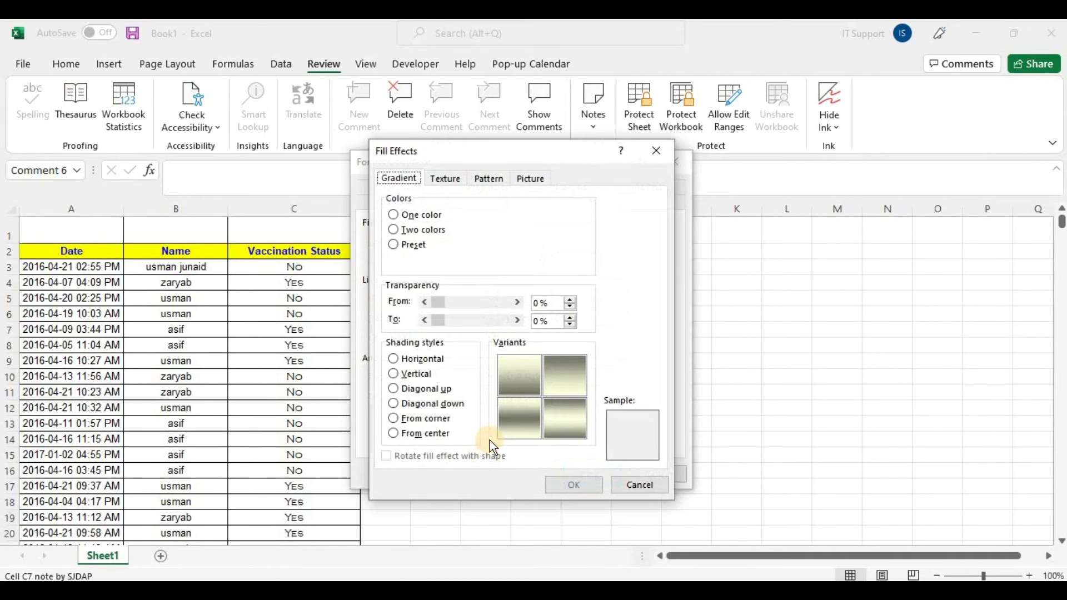
{"action": "left_click", "coordinate": [449, 179]}
{"action": "left_click", "coordinate": [488, 179]}
{"action": "left_click", "coordinate": [526, 176]}
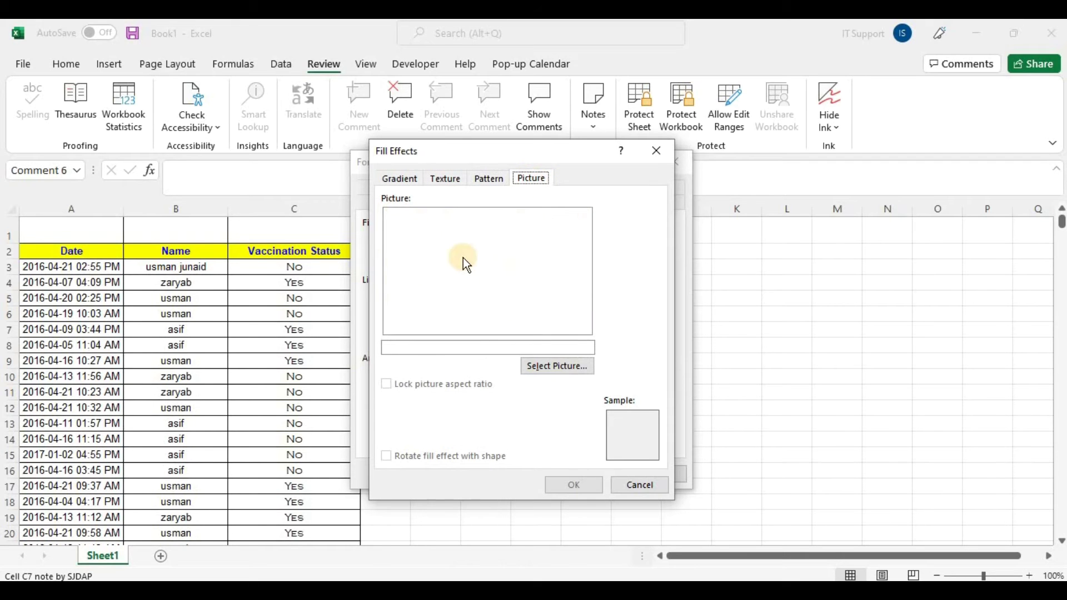
Step: Fill the note's background with the green Rich and Poor picture from the Pictures folder and apply the formatting
{"action": "left_click", "coordinate": [556, 366]}
{"action": "left_click", "coordinate": [481, 358]}
{"action": "left_click", "coordinate": [578, 367]}
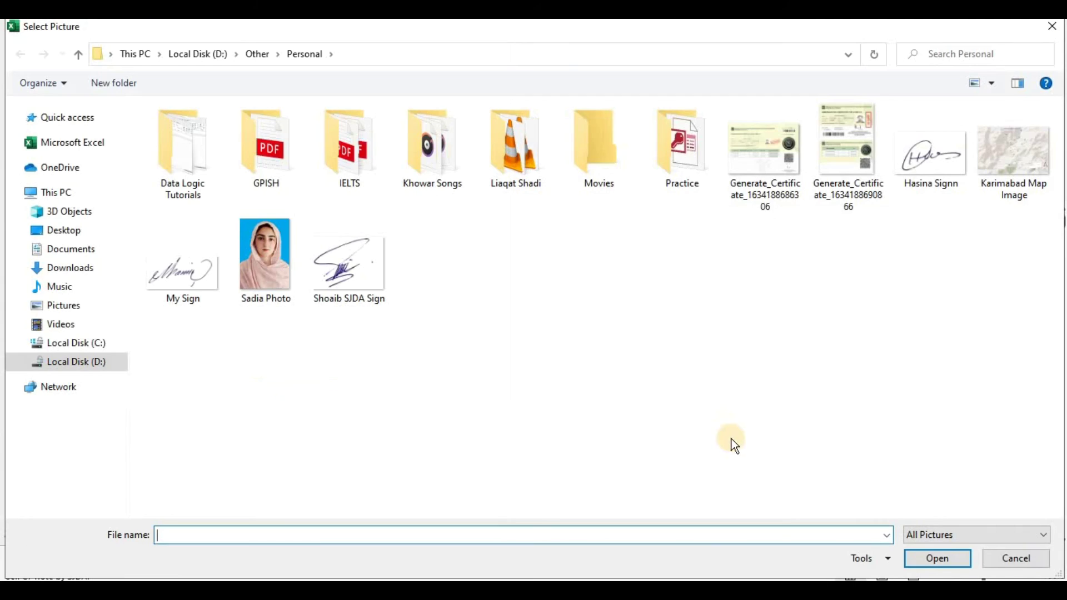
{"action": "left_click", "coordinate": [83, 362]}
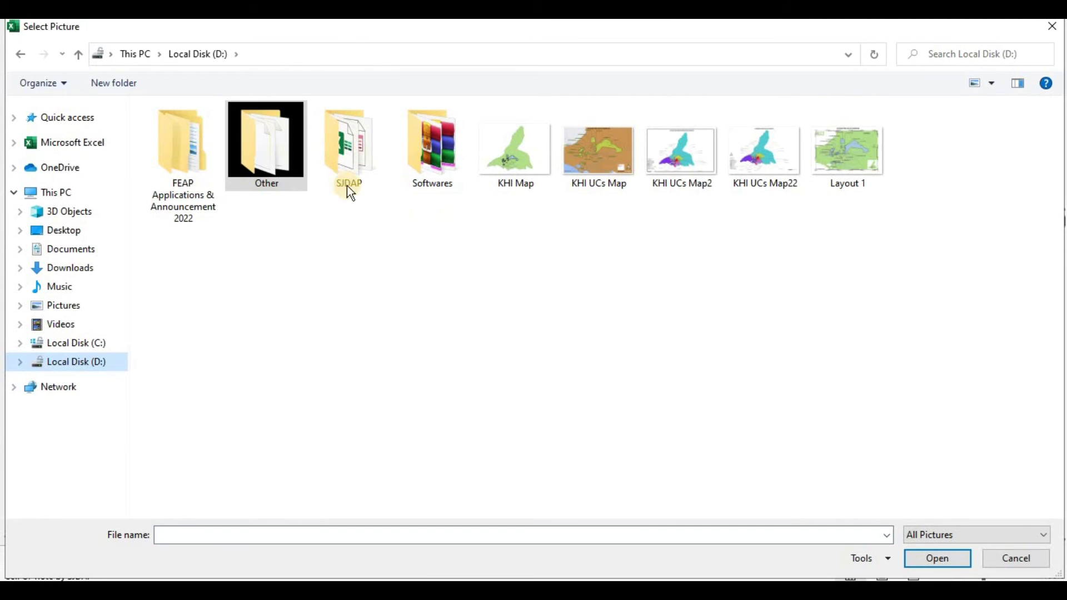
{"action": "left_click", "coordinate": [69, 305]}
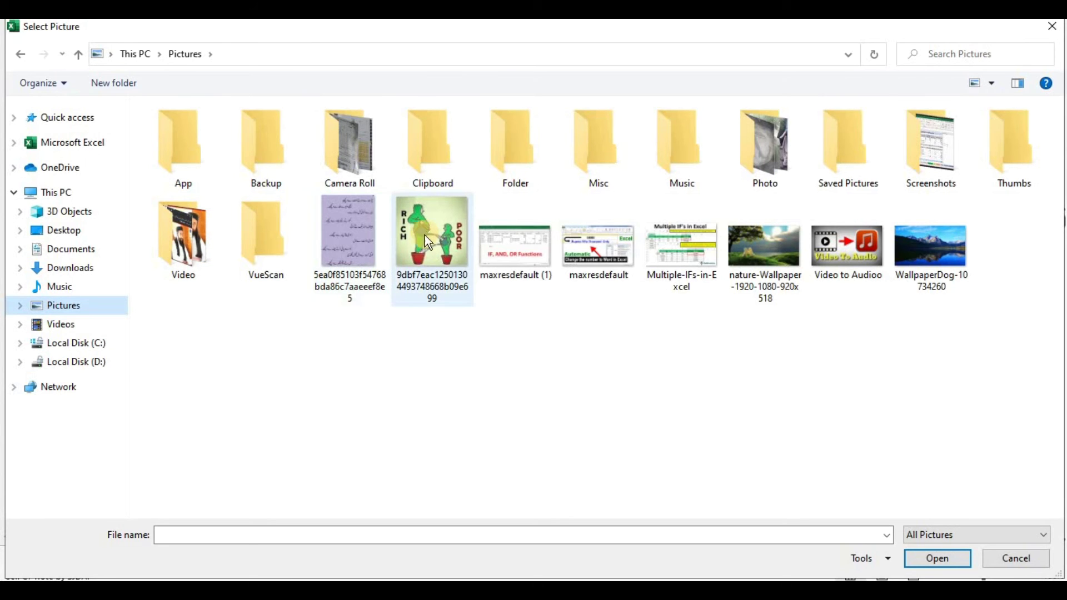
{"action": "double_click", "coordinate": [426, 238]}
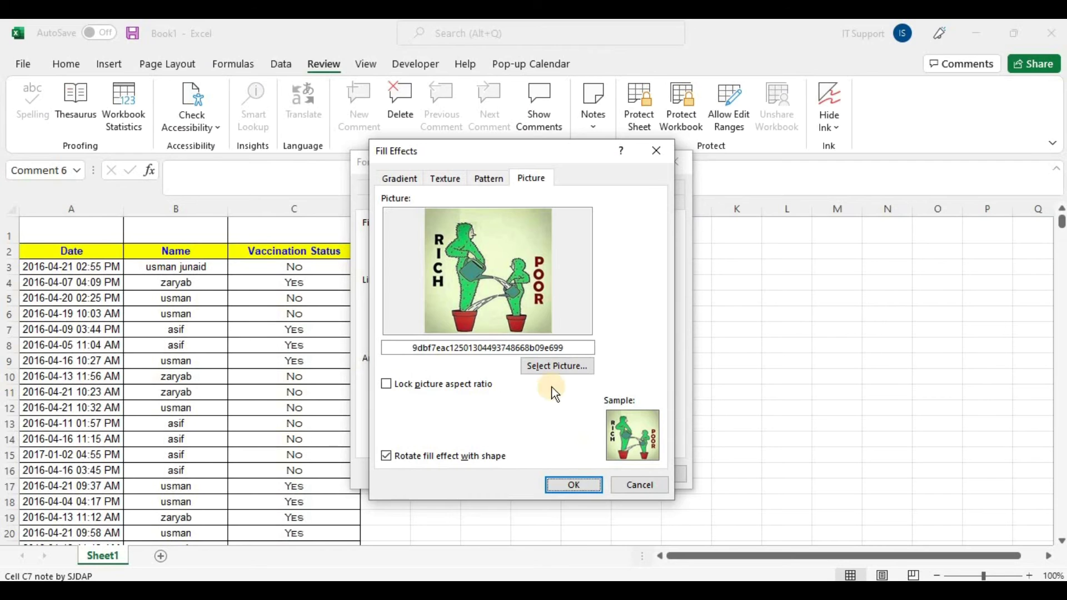
{"action": "left_click", "coordinate": [574, 484]}
{"action": "left_click", "coordinate": [588, 473]}
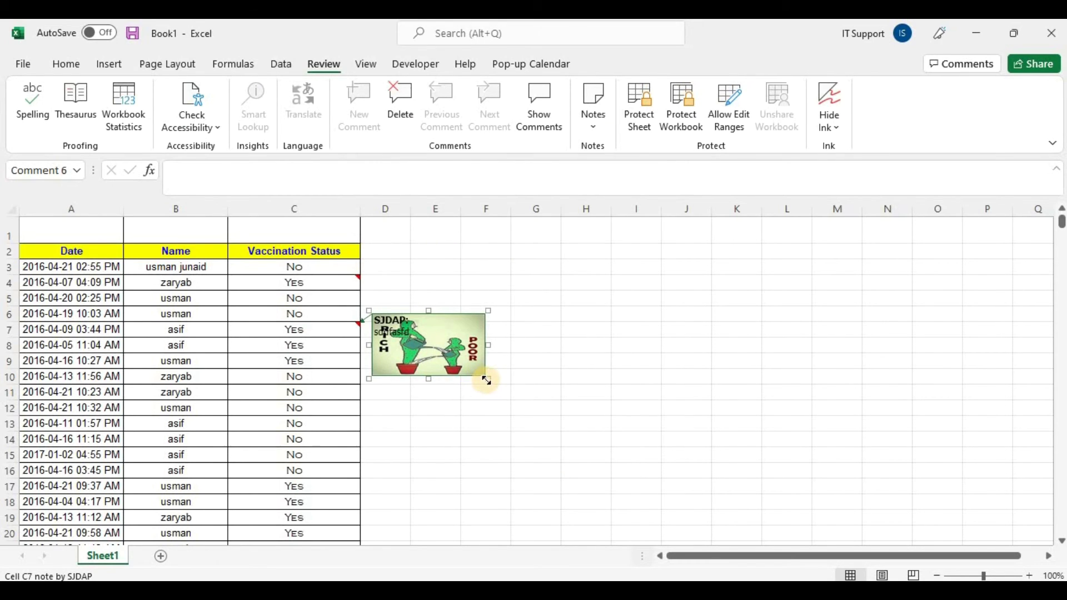
Step: Enlarge C7's picture note to cover about columns D to J and rows 5 to 16, and display it from its cell
{"action": "left_click_drag", "start_coordinate": [488, 379], "coordinate": [615, 476]}
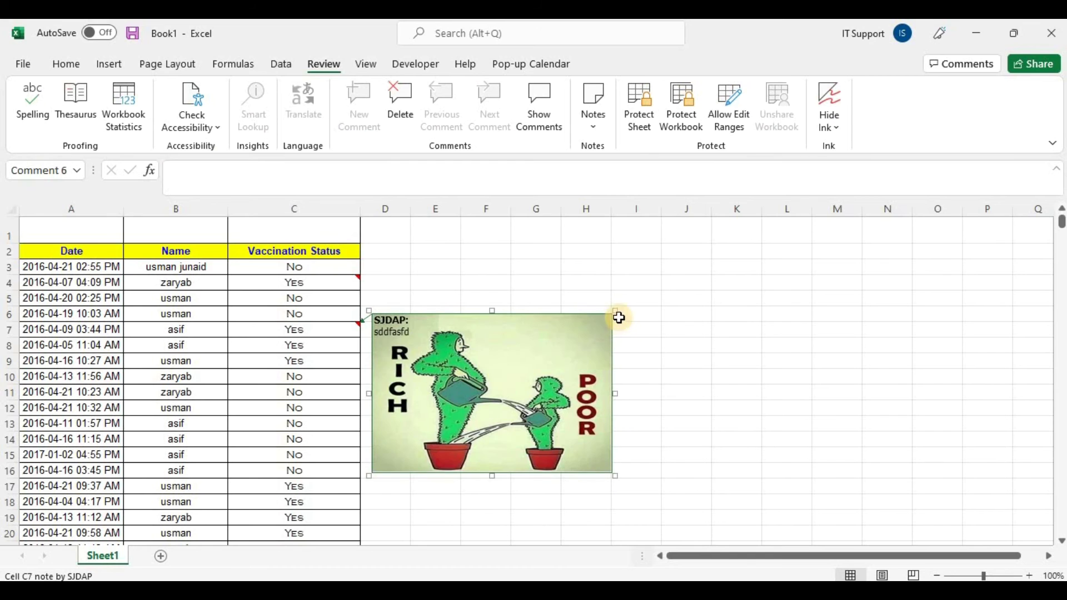
{"action": "left_click_drag", "start_coordinate": [615, 312], "coordinate": [700, 291]}
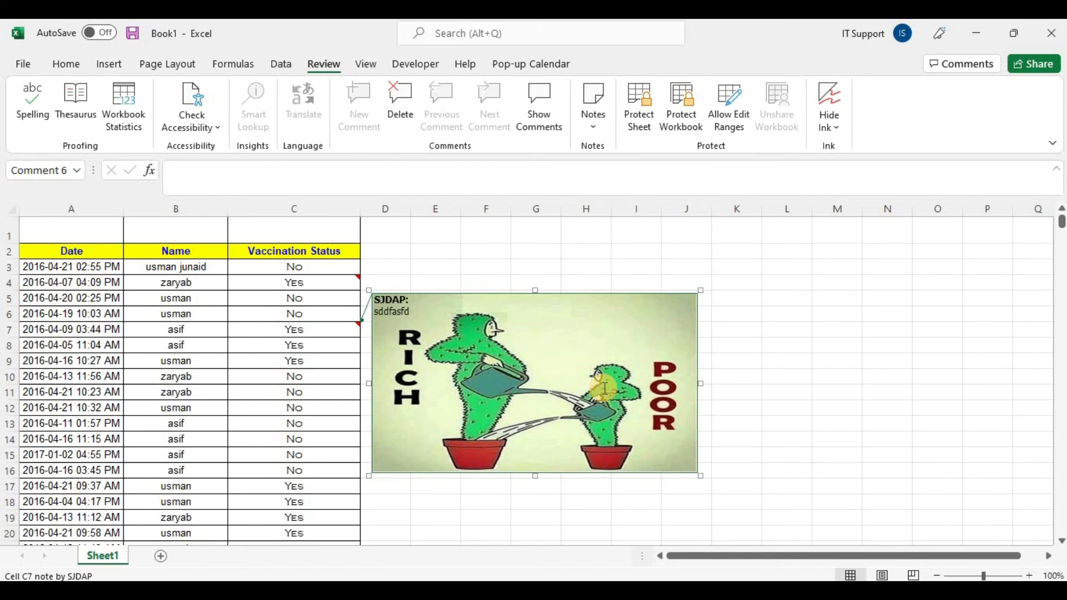
{"action": "left_click_drag", "start_coordinate": [524, 294], "coordinate": [595, 303]}
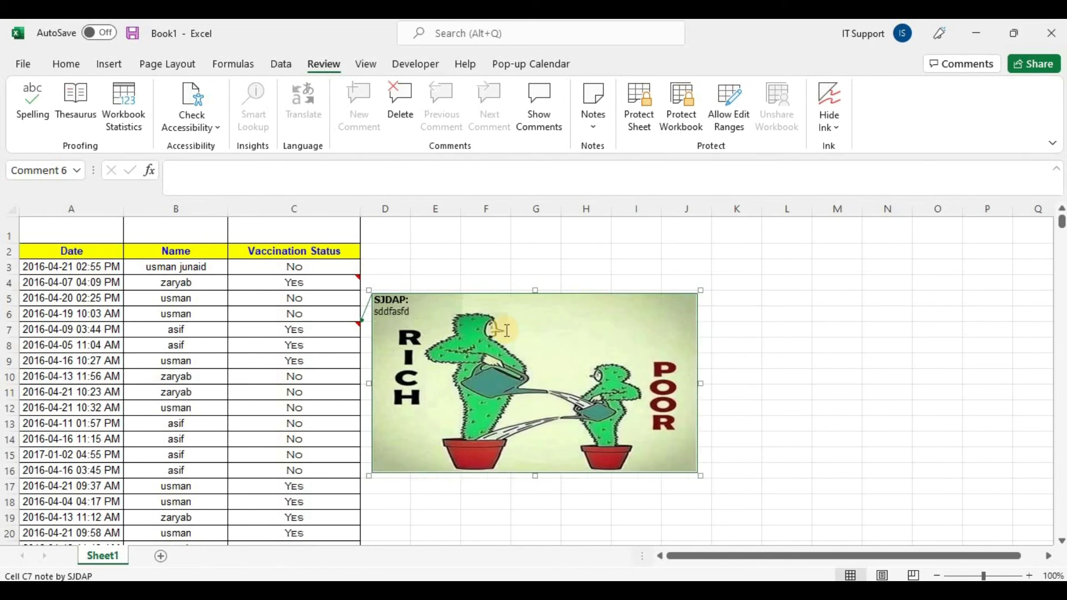
{"action": "left_click", "coordinate": [291, 405]}
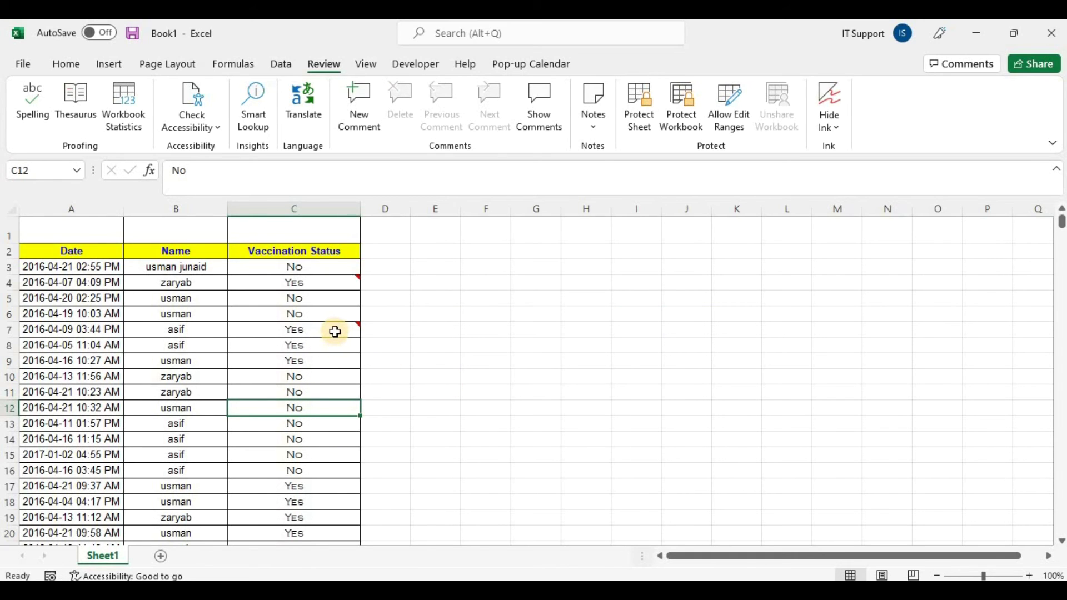
{"action": "mouse_move", "coordinate": [339, 328]}
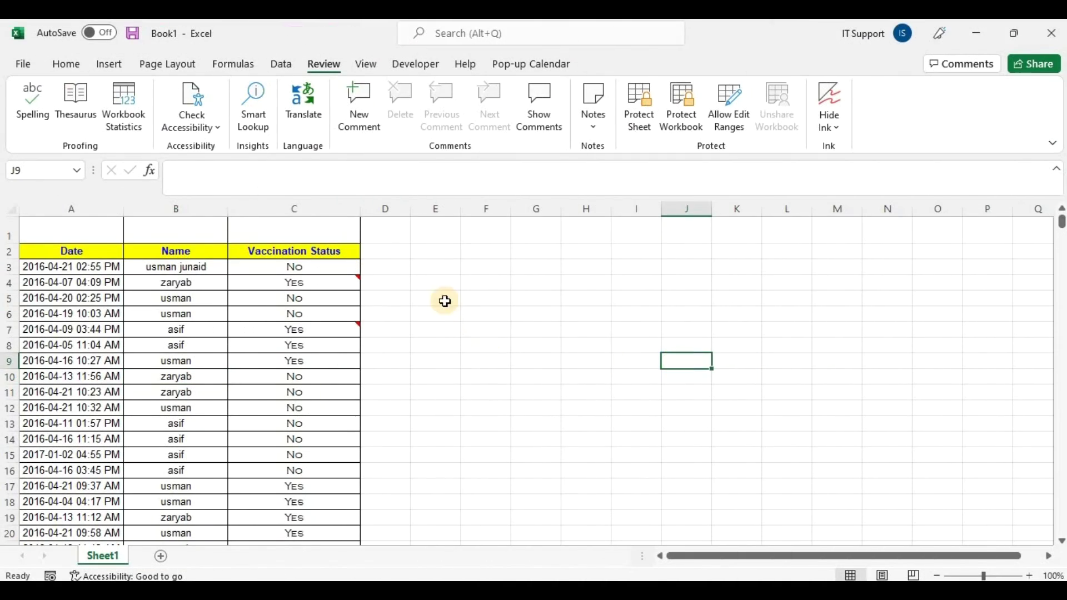
Step: Copy the record in A8:C8 and paste it into cell A3 of a new worksheet
{"action": "left_click", "coordinate": [445, 301]}
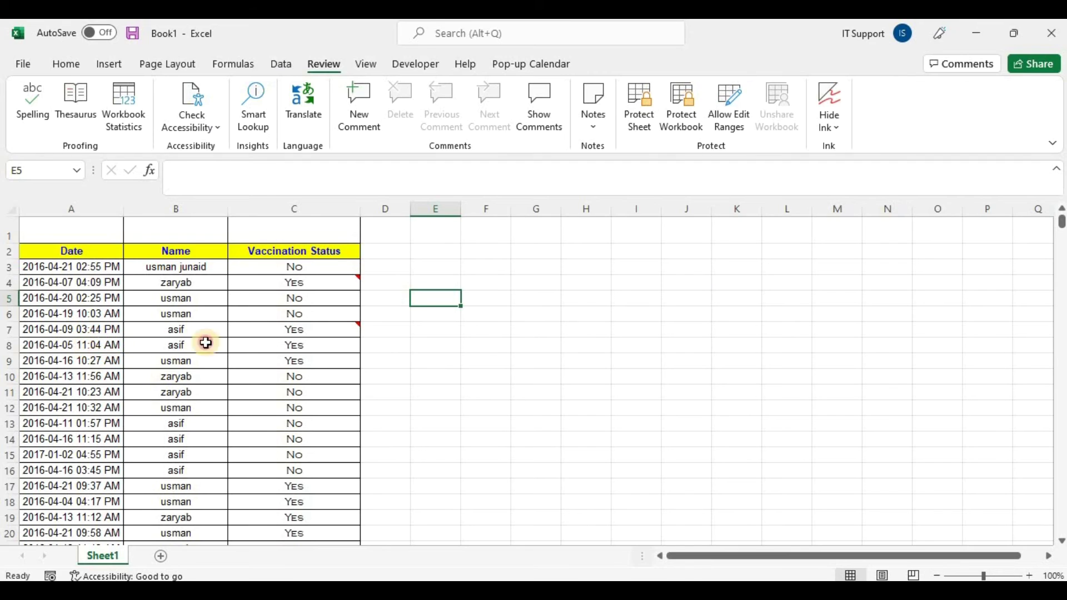
{"action": "left_click_drag", "start_coordinate": [87, 346], "coordinate": [276, 340]}
{"action": "key", "text": "ctrl+c"}
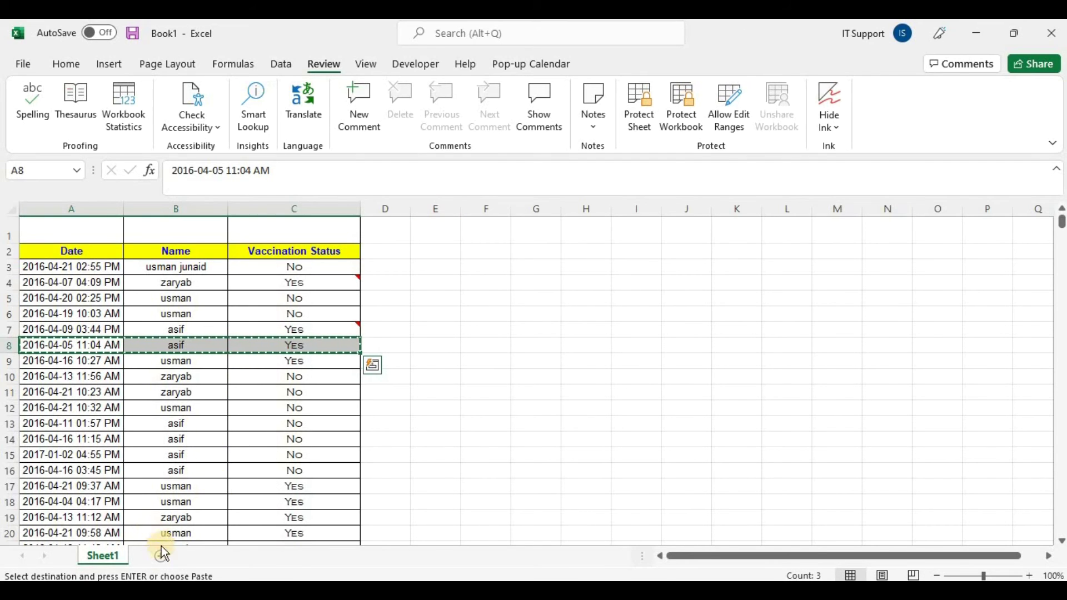
{"action": "left_click", "coordinate": [161, 556]}
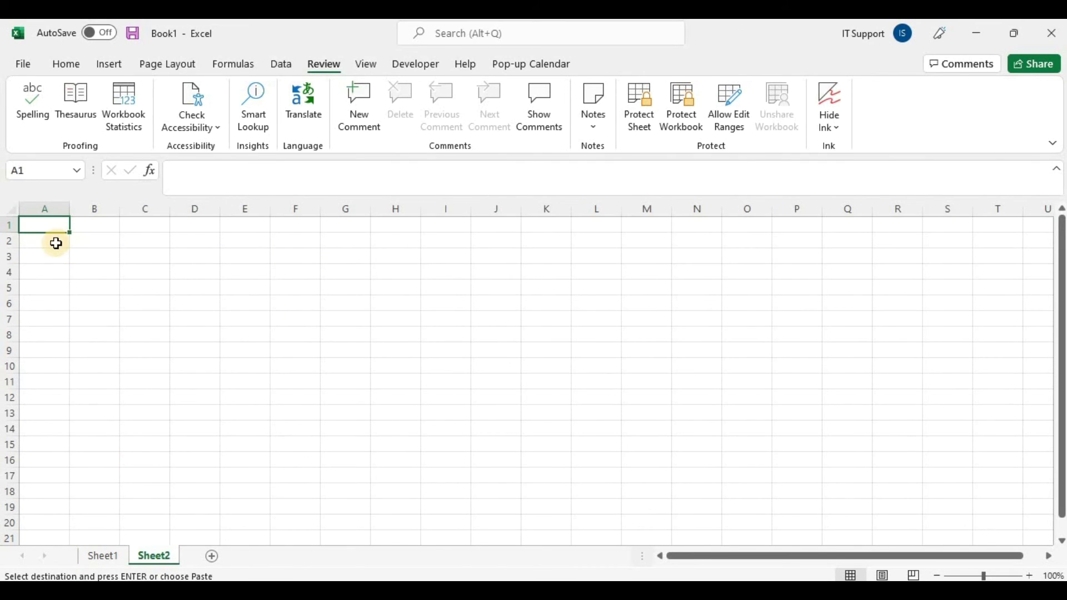
{"action": "key", "text": "ctrl+v"}
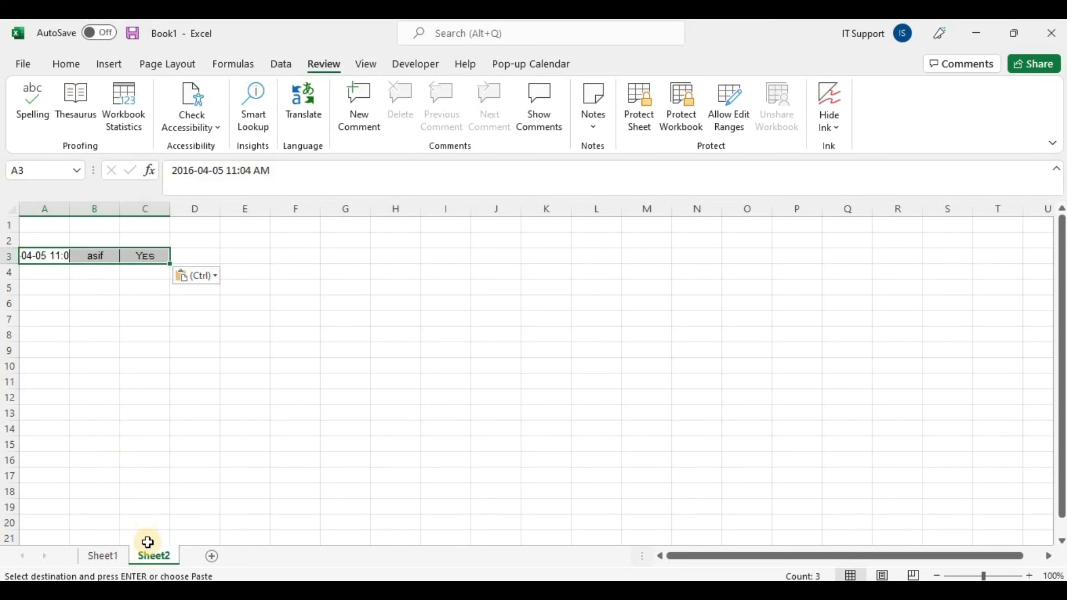
Step: Copy the header row A2:C2 from Sheet1 and paste it above the record in Sheet2, at cell A2
{"action": "left_click", "coordinate": [111, 561]}
{"action": "left_click_drag", "start_coordinate": [71, 250], "coordinate": [241, 264]}
{"action": "key", "text": "ctrl+c"}
{"action": "left_click", "coordinate": [156, 557]}
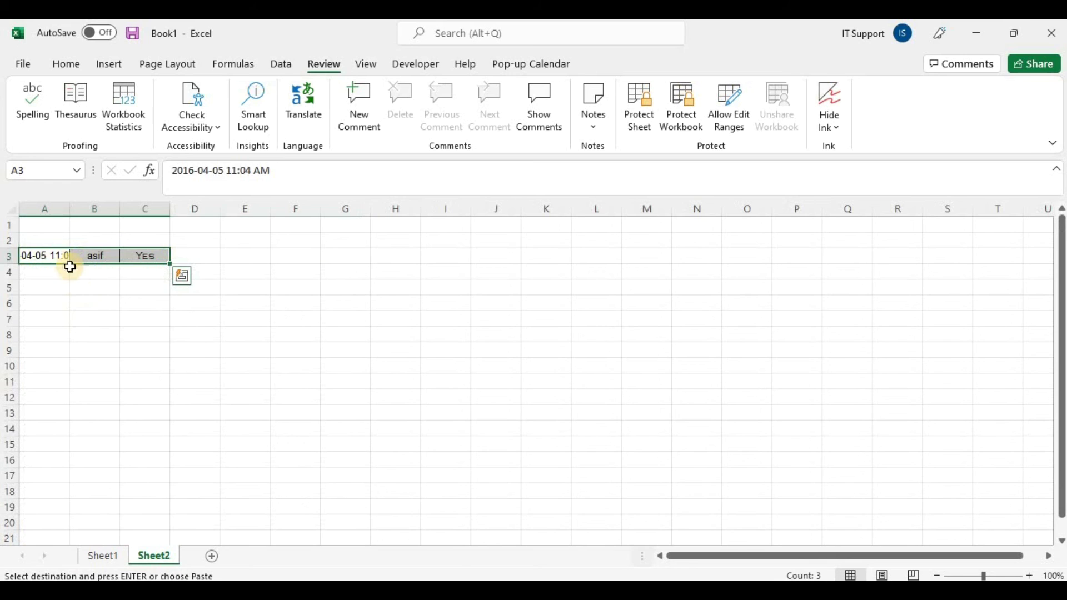
{"action": "left_click", "coordinate": [42, 244]}
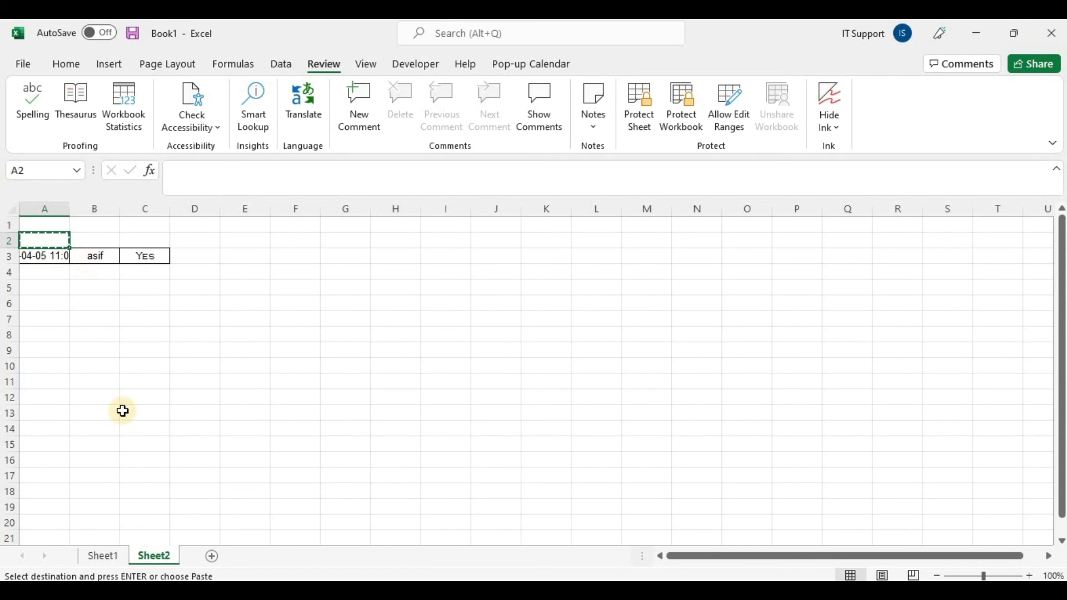
{"action": "left_click", "coordinate": [101, 556]}
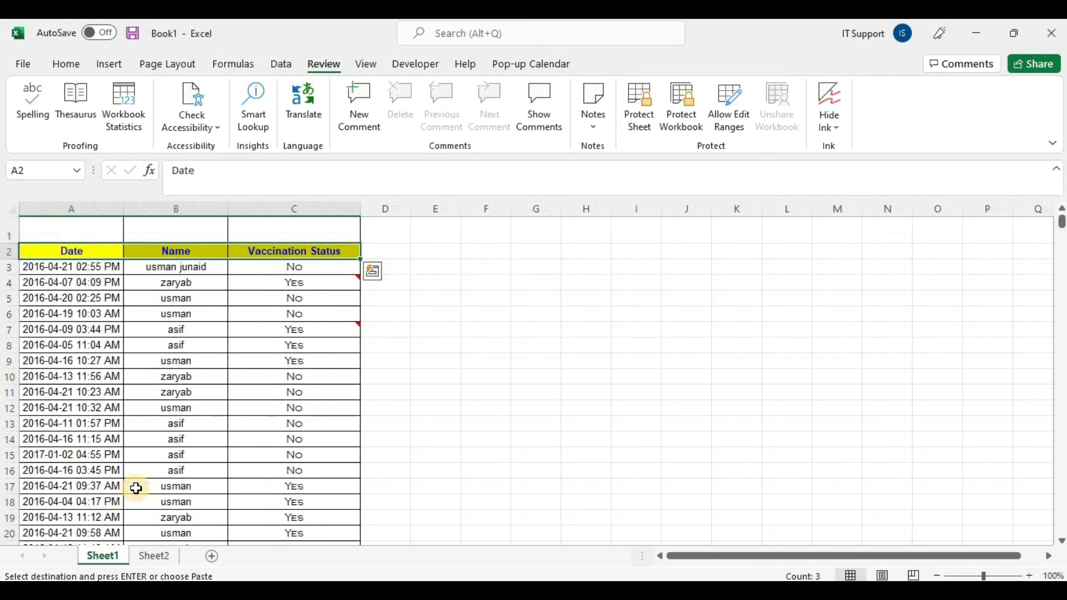
{"action": "left_click", "coordinate": [154, 555]}
{"action": "key", "text": "ctrl+v"}
Step: Widen columns A to C of Sheet2 equally to fit the pasted contents and select the table A2:C3
{"action": "left_click_drag", "start_coordinate": [61, 206], "coordinate": [167, 206]}
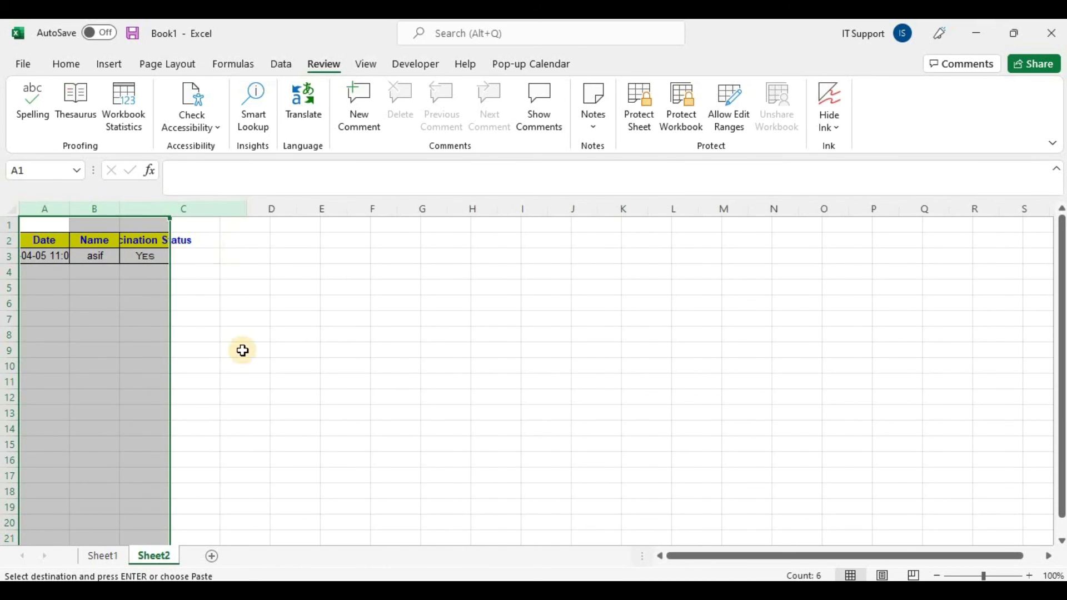
{"action": "left_click", "coordinate": [199, 479]}
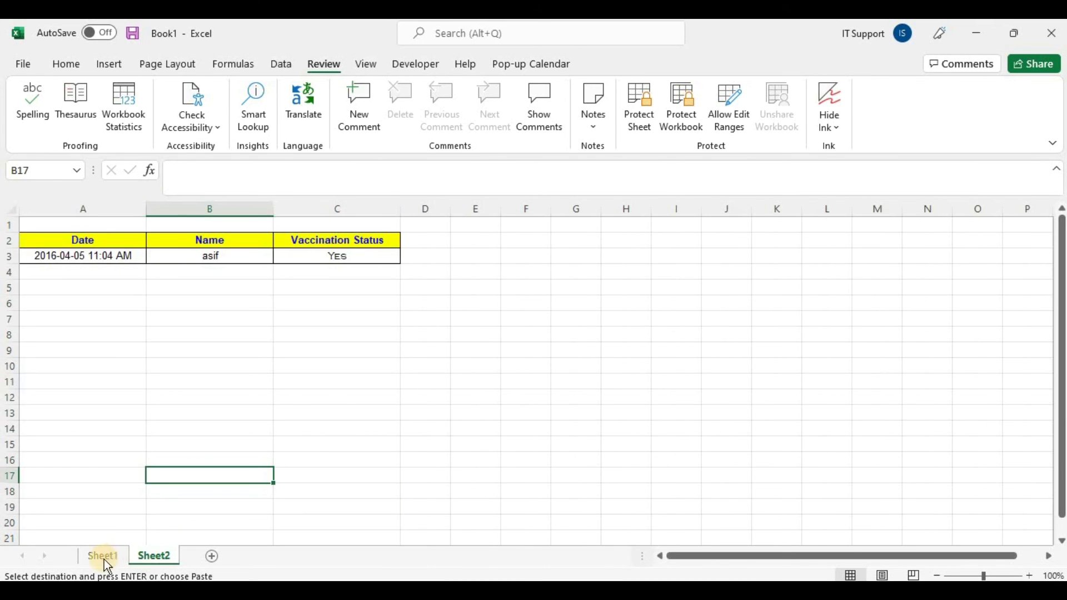
{"action": "left_click", "coordinate": [53, 324]}
{"action": "left_click_drag", "start_coordinate": [120, 247], "coordinate": [398, 262]}
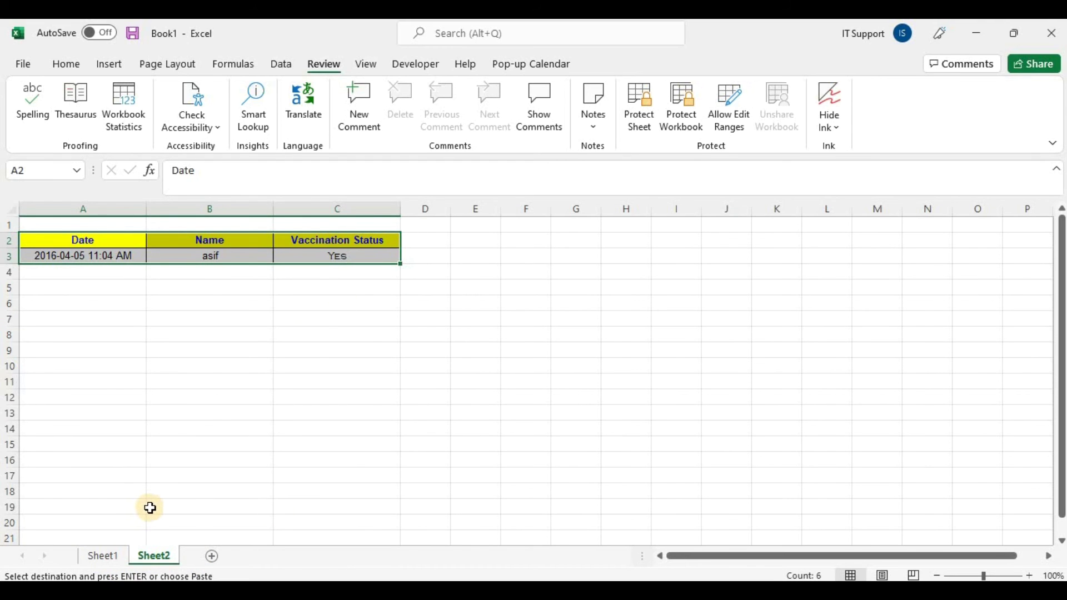
Step: Undo the column widening and both pastes in Sheet2, and return to Sheet1
{"action": "key", "text": "ctrl+z"}
{"action": "key", "text": "ctrl+z"}
{"action": "key", "text": "ctrl+z"}
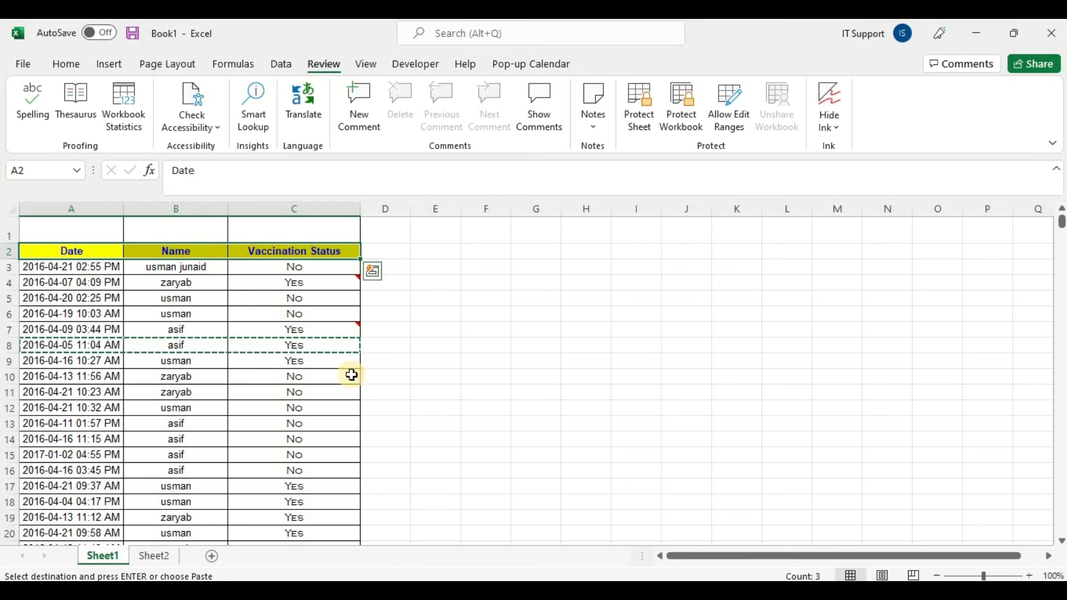
{"action": "left_click", "coordinate": [489, 427]}
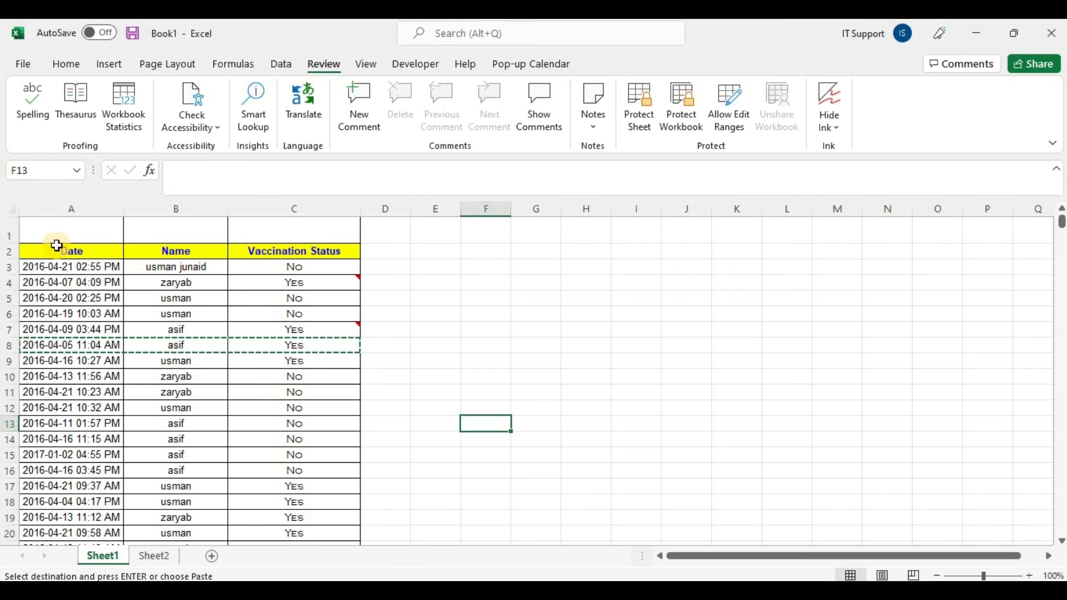
{"action": "left_click", "coordinate": [452, 339]}
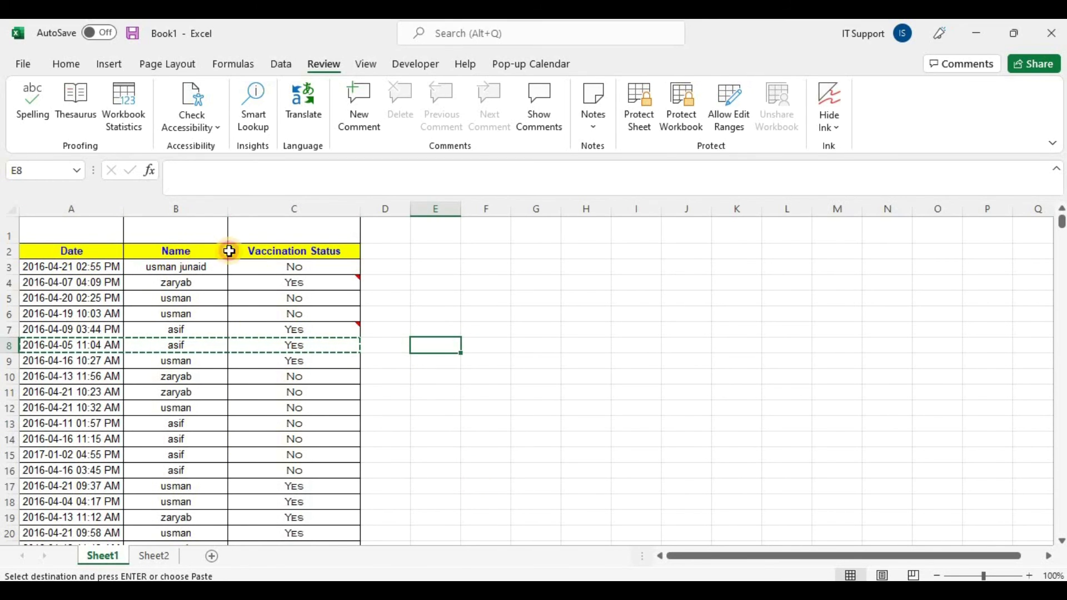
Step: Select the header row together with the non-adjacent records in rows 7 to 8, 13 and 17 to 18
{"action": "left_click_drag", "start_coordinate": [89, 252], "coordinate": [292, 252]}
{"action": "left_click_drag", "start_coordinate": [103, 344], "coordinate": [295, 330]}
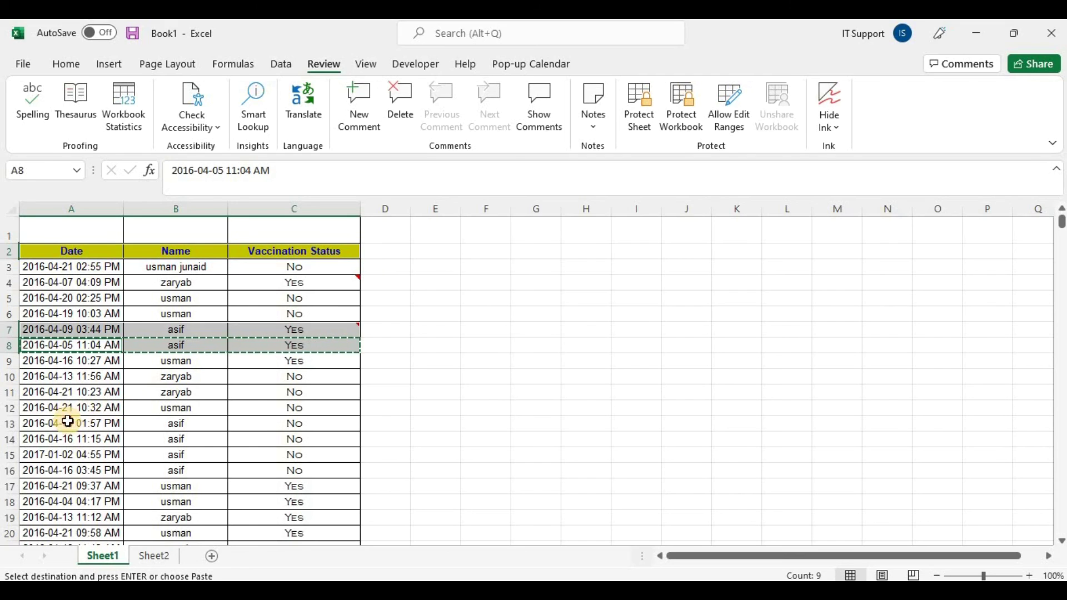
{"action": "left_click_drag", "start_coordinate": [65, 423], "coordinate": [305, 423], "text": "ctrl"}
{"action": "left_click_drag", "start_coordinate": [68, 494], "coordinate": [357, 483], "text": "ctrl"}
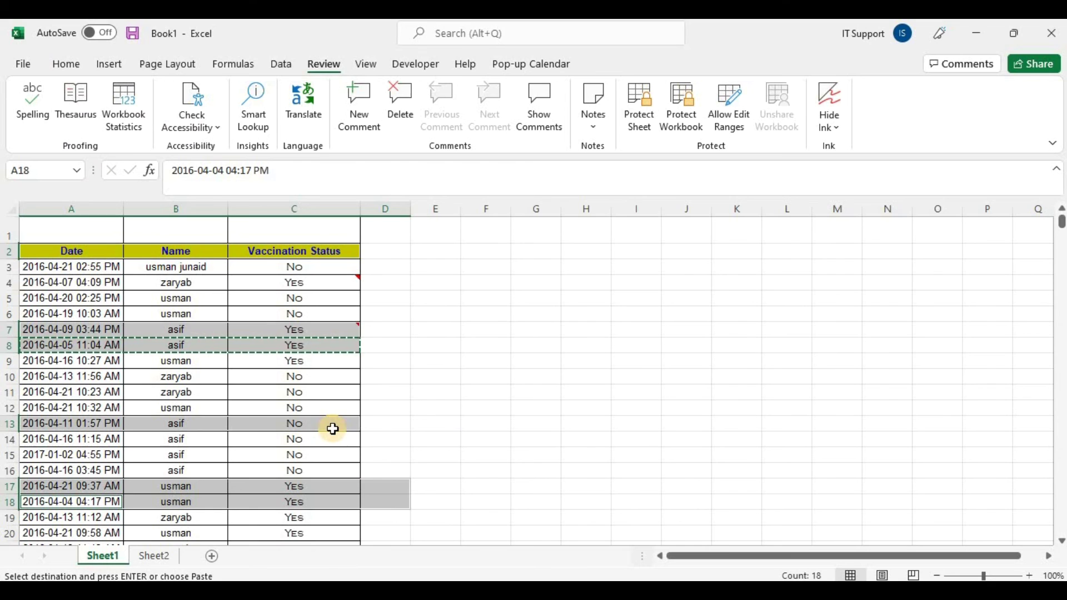
Step: Open the Office Clipboard pane and clear the multiple-row selection by selecting cell A5
{"action": "left_click", "coordinate": [58, 64]}
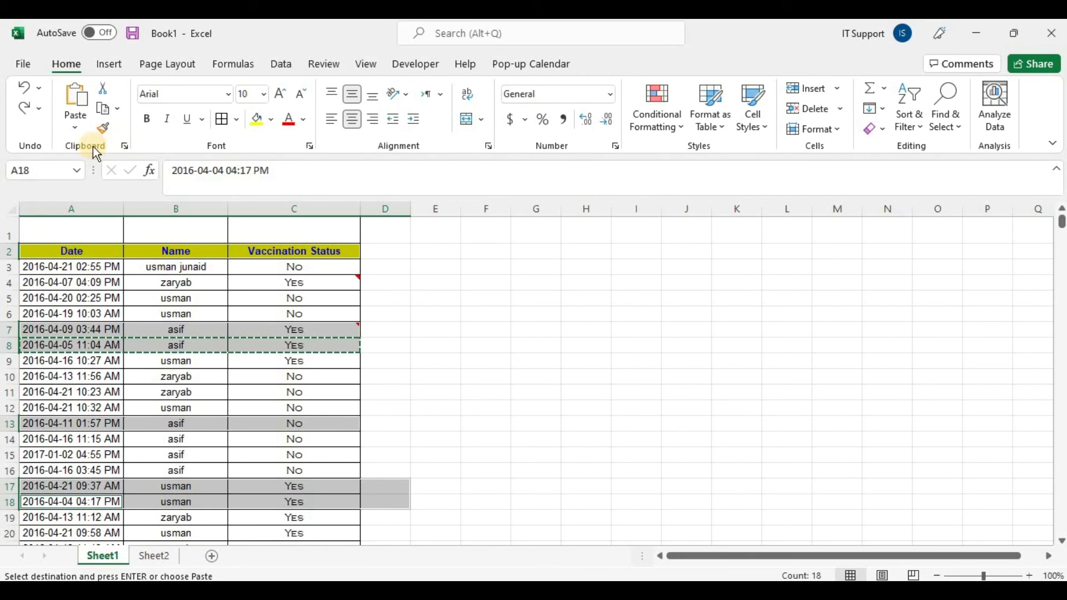
{"action": "left_click", "coordinate": [125, 147]}
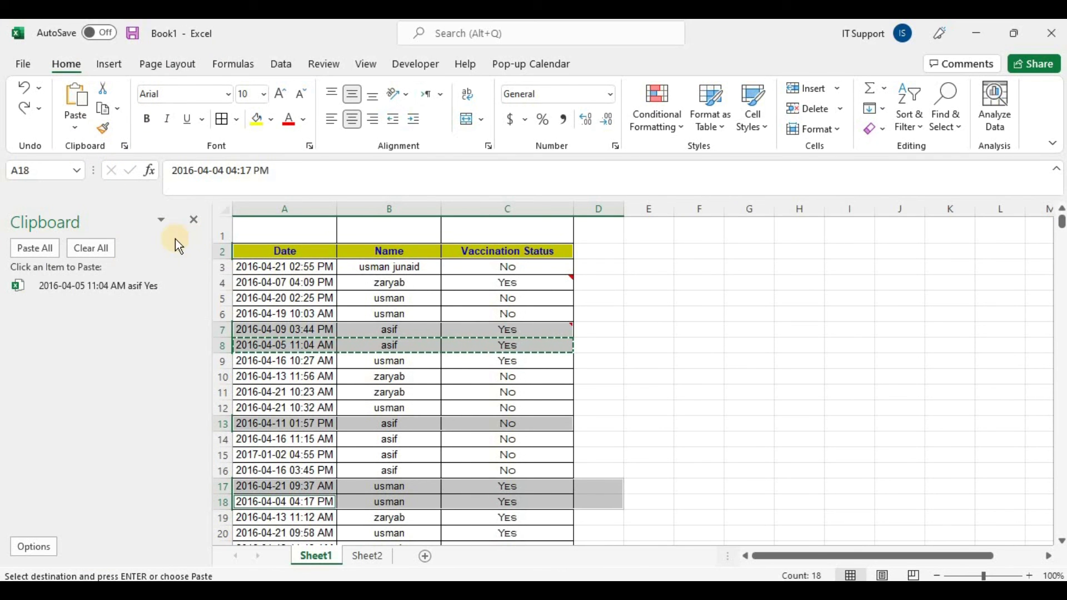
{"action": "left_click", "coordinate": [307, 297]}
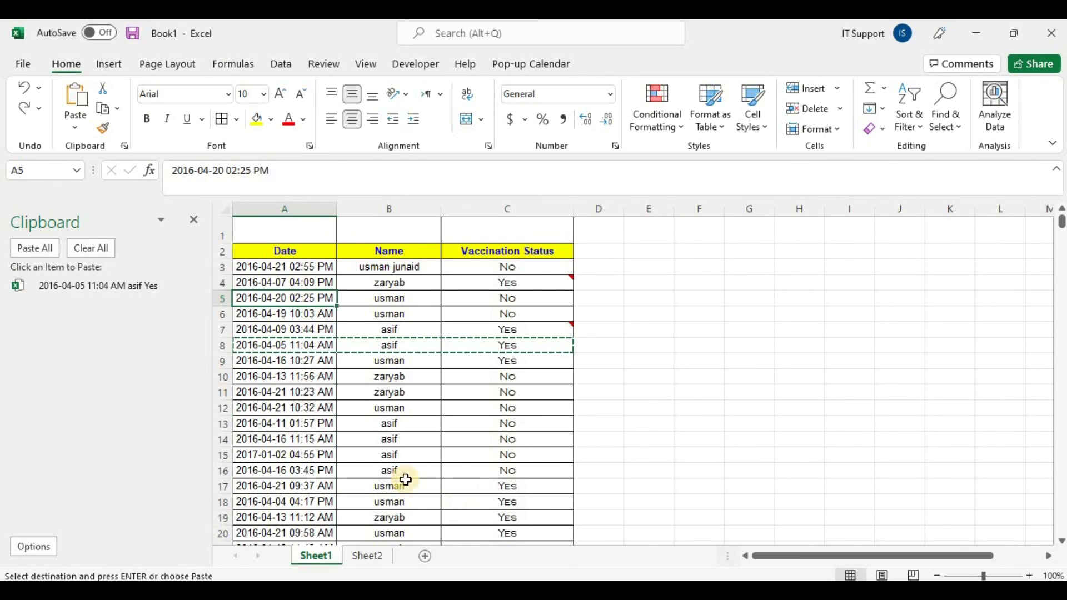
Step: Select the table's header row A2:C2 and empty the Office Clipboard of all collected items
{"action": "left_click_drag", "start_coordinate": [282, 252], "coordinate": [491, 256]}
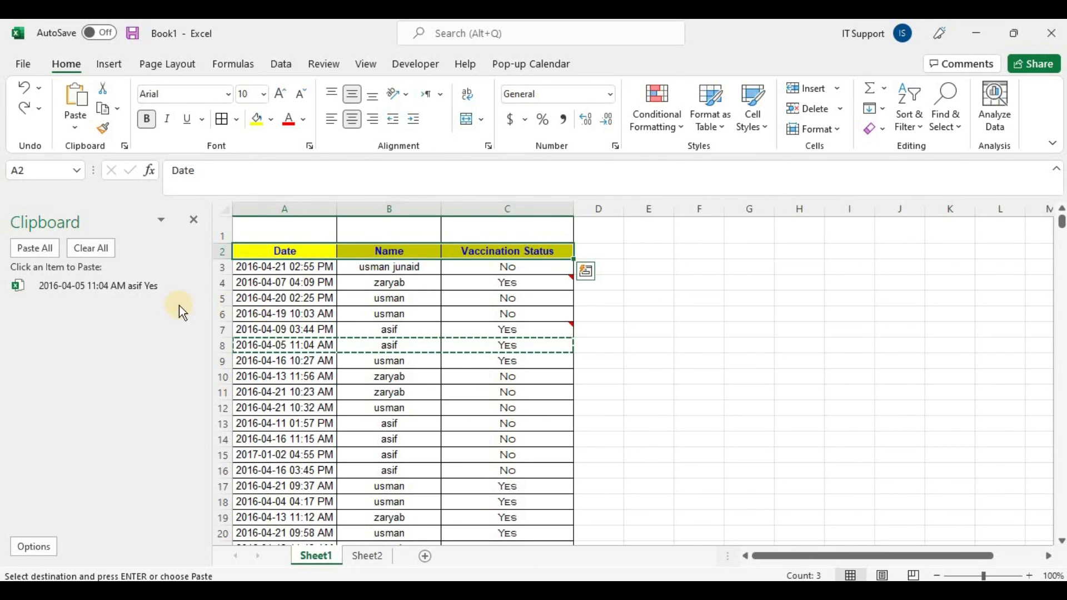
{"action": "key", "text": "ctrl+q"}
{"action": "left_click", "coordinate": [88, 248]}
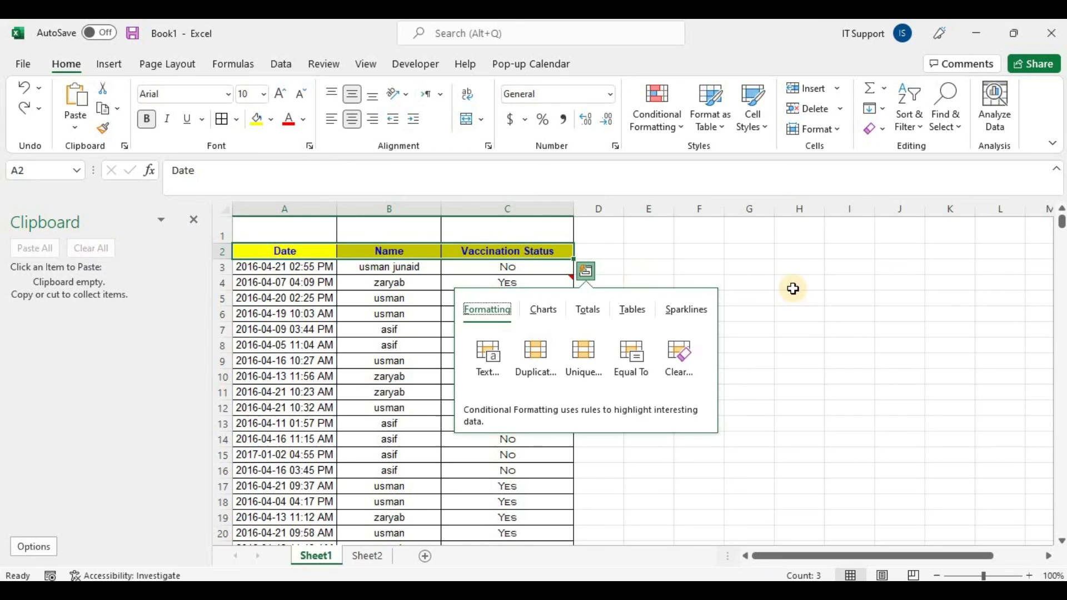
{"action": "left_click_drag", "start_coordinate": [793, 288], "coordinate": [850, 283]}
Step: Copy the header row A2:C2 and the records in rows 6, 12, 15 and 19 one by one to the Office Clipboard
{"action": "left_click_drag", "start_coordinate": [286, 252], "coordinate": [496, 244]}
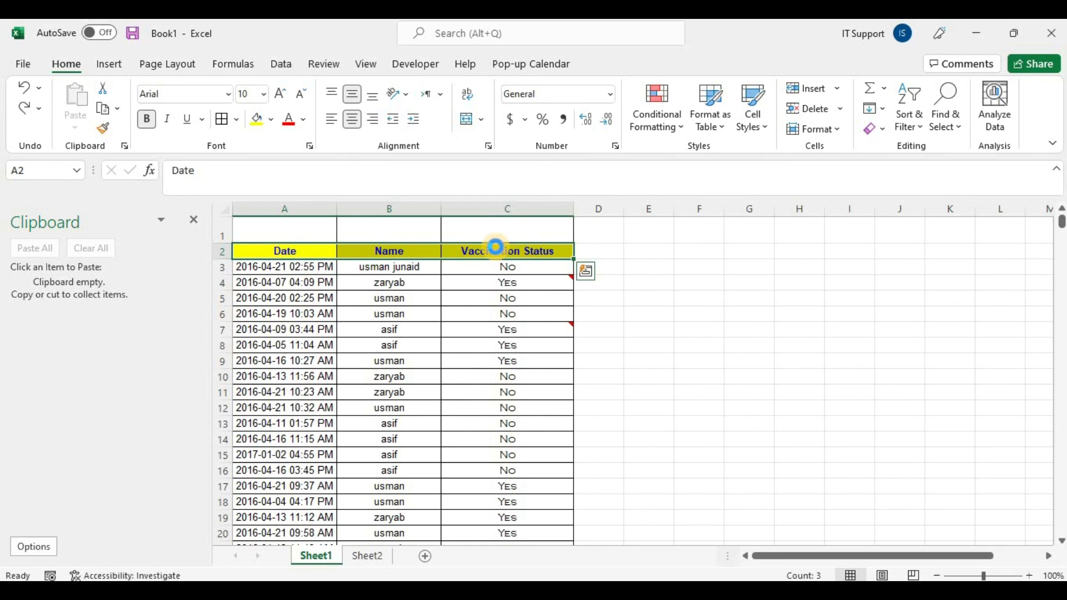
{"action": "key", "text": "ctrl+c"}
{"action": "left_click_drag", "start_coordinate": [291, 320], "coordinate": [448, 312]}
{"action": "key", "text": "ctrl+c"}
{"action": "left_click_drag", "start_coordinate": [287, 408], "coordinate": [479, 410]}
{"action": "key", "text": "ctrl+c"}
{"action": "left_click_drag", "start_coordinate": [296, 455], "coordinate": [471, 449]}
{"action": "key", "text": "ctrl+c"}
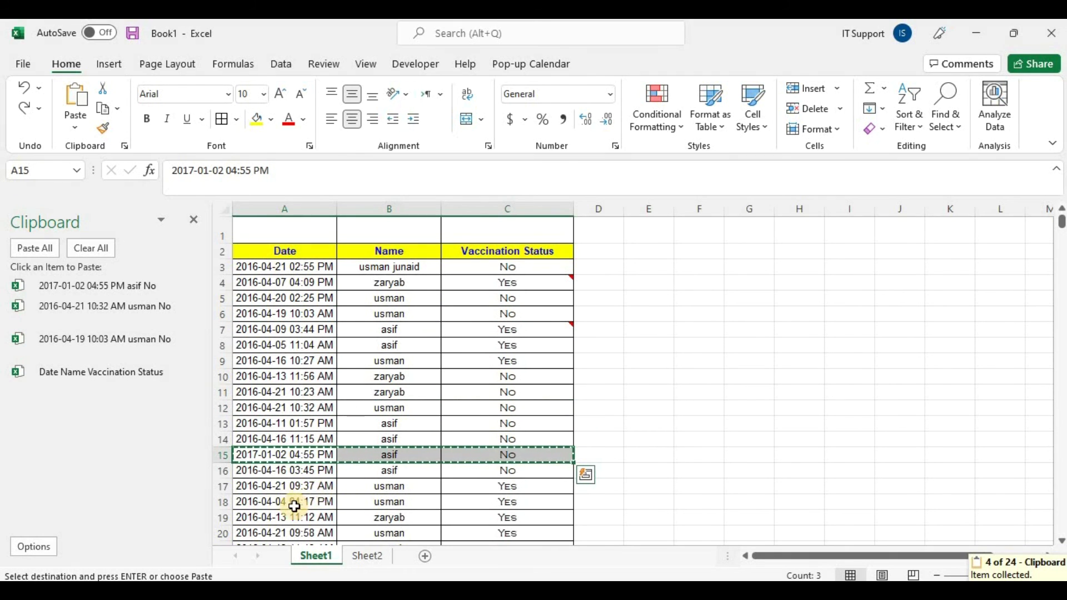
{"action": "left_click_drag", "start_coordinate": [309, 515], "coordinate": [492, 509]}
{"action": "key", "text": "ctrl+c"}
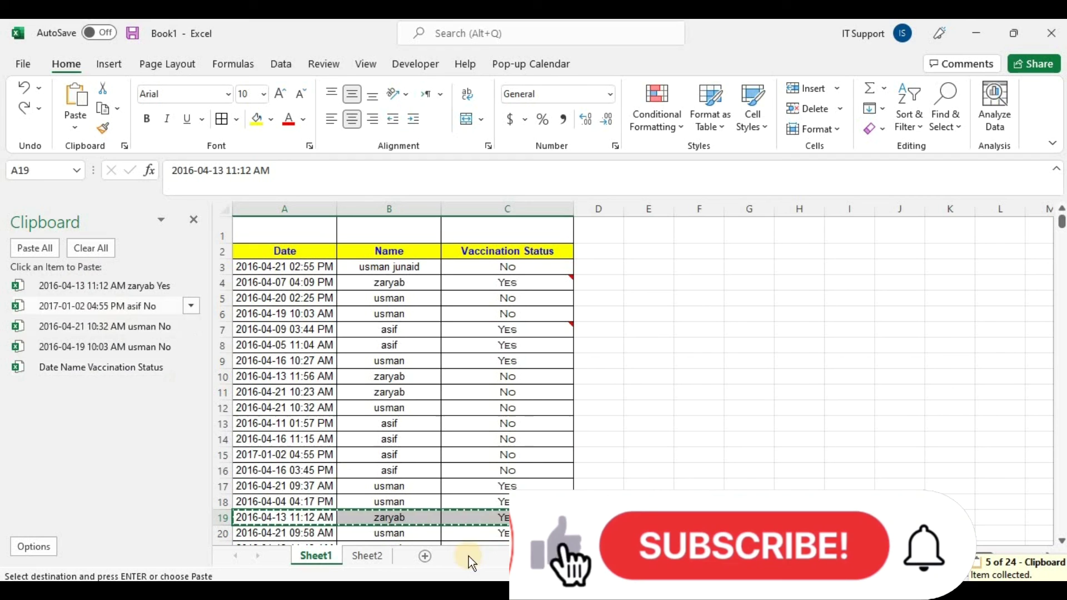
Step: Paste all collected Office Clipboard items into Sheet2 starting at cell A1
{"action": "left_click", "coordinate": [369, 555]}
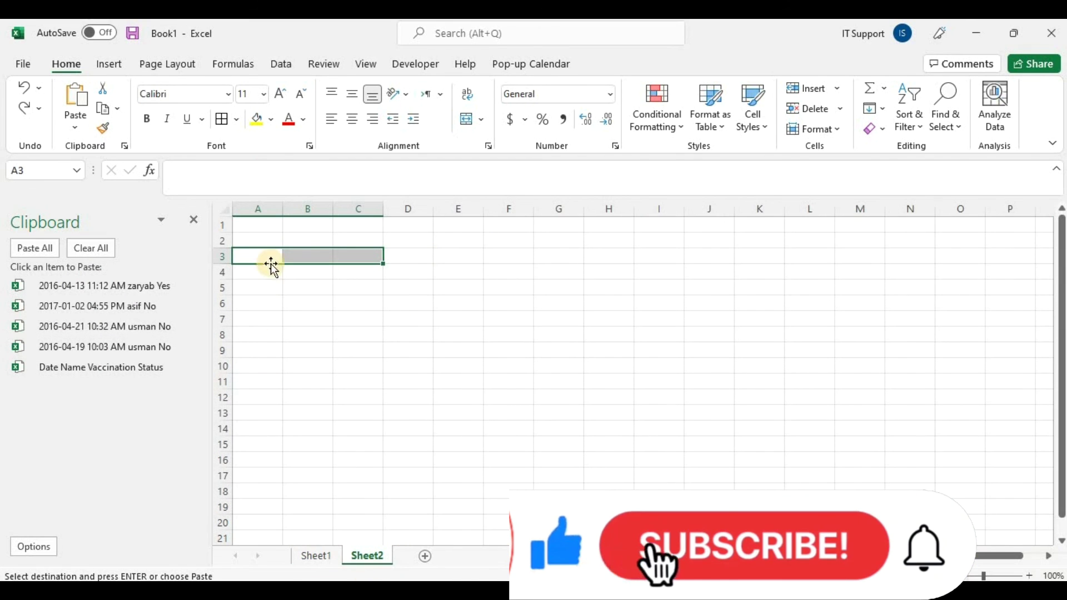
{"action": "left_click", "coordinate": [257, 226]}
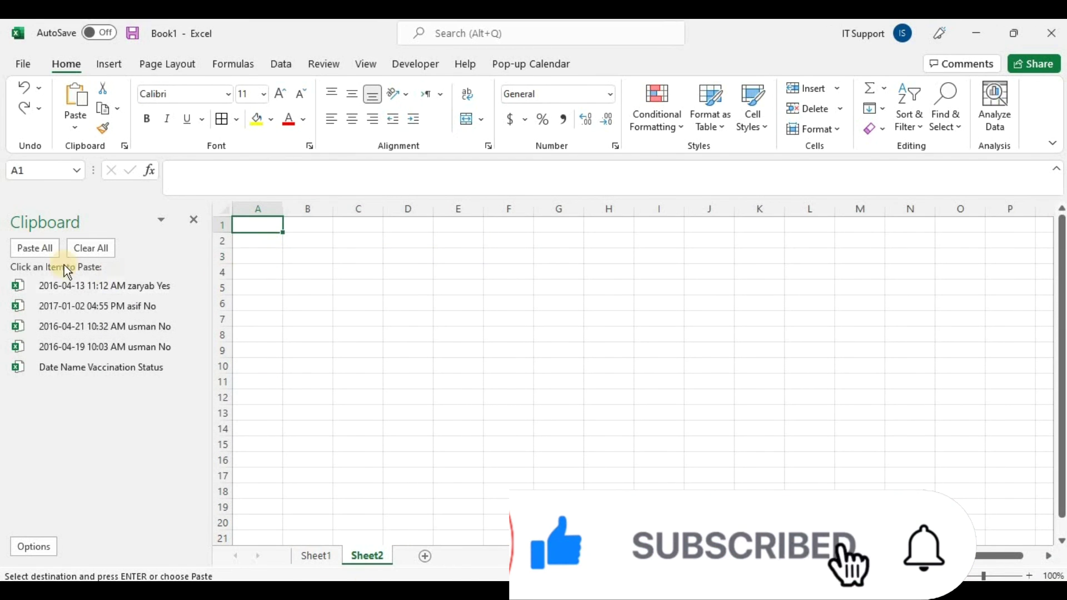
{"action": "left_click", "coordinate": [34, 247]}
Step: Widen columns A, B and C of Sheet2 to make room for the pasted contents
{"action": "left_click_drag", "start_coordinate": [383, 210], "coordinate": [412, 210]}
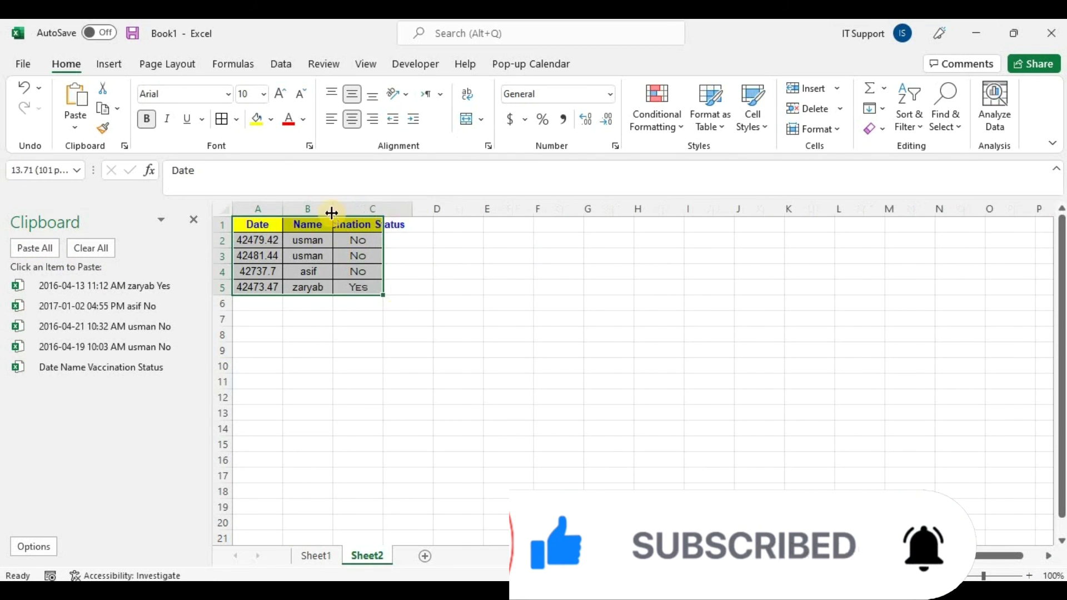
{"action": "left_click_drag", "start_coordinate": [333, 210], "coordinate": [362, 211]}
{"action": "left_click_drag", "start_coordinate": [280, 209], "coordinate": [320, 217]}
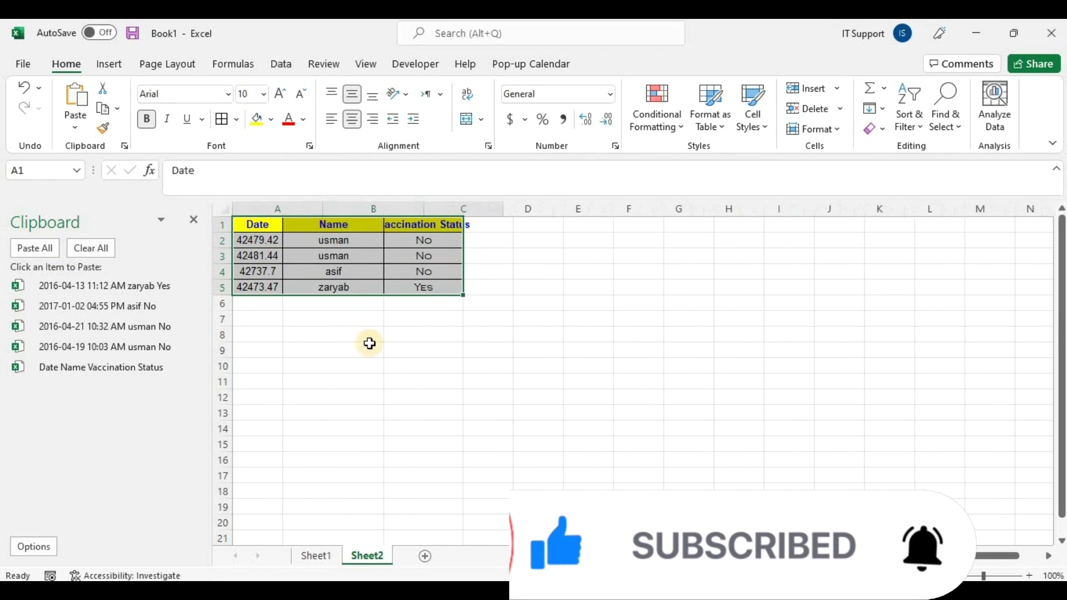